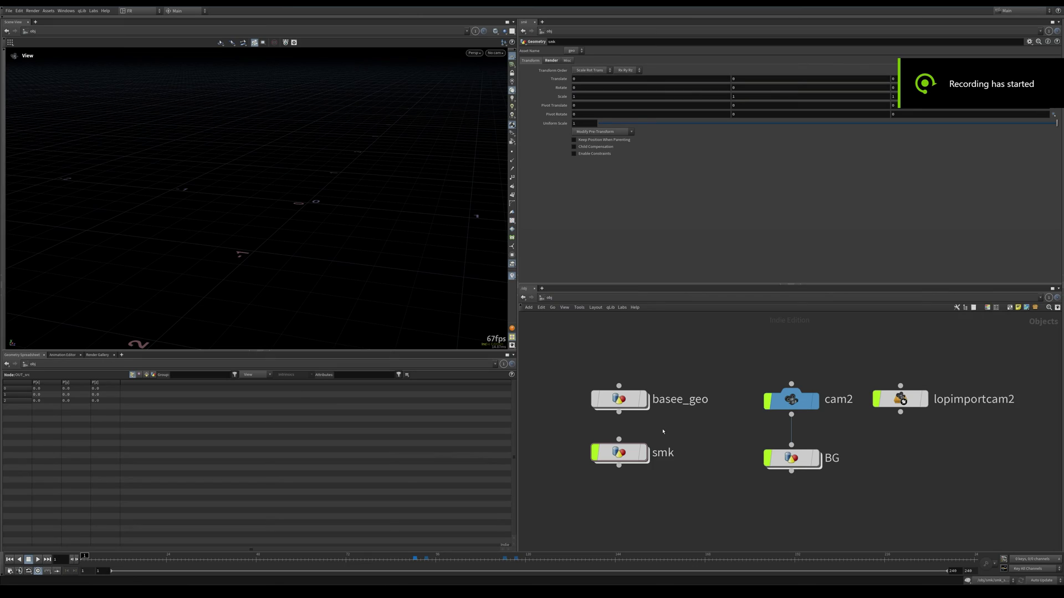
# - Open the basee_geo network and display the file1 node with its parameters
pyautogui.doubleClick(623, 408)
pyautogui.moveTo(714, 381); pyautogui.dragTo(710, 461, button='middle')
pyautogui.moveTo(726, 350); pyautogui.dragTo(714, 473, button='middle')
pyautogui.moveTo(705, 441); pyautogui.dragTo(728, 433)
pyautogui.click(742, 407)
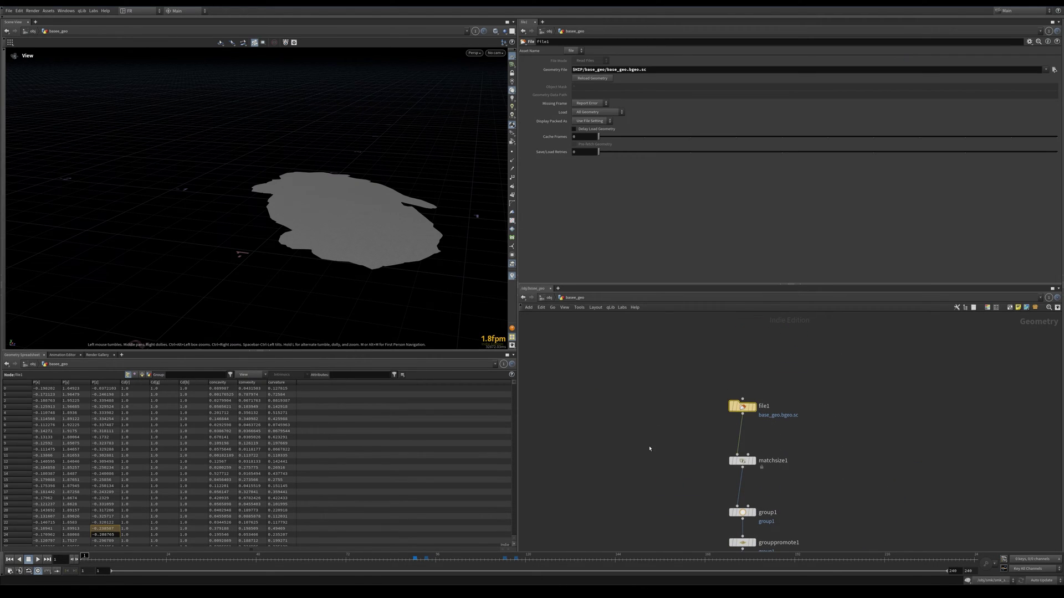
pyautogui.click(754, 406)
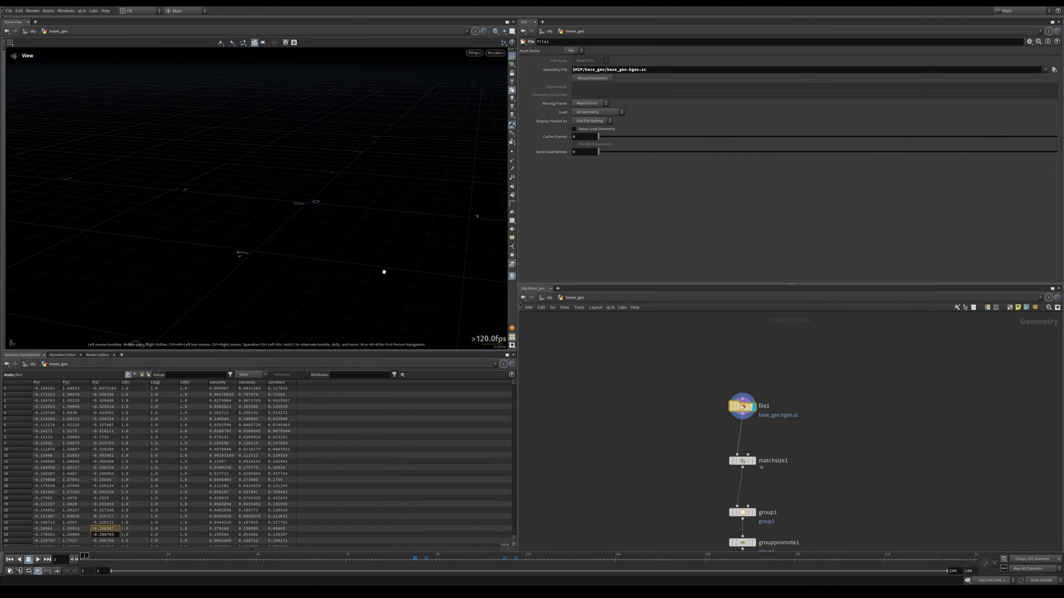
# - Frame the imported head mesh from file1 and examine its face, side and lower edge
pyautogui.hotkey('space', 'g')
pyautogui.moveTo(384, 272); pyautogui.dragTo(227, 249)
pyautogui.moveTo(370, 249); pyautogui.dragTo(228, 224)
pyautogui.scroll(3, 227, 224)
pyautogui.moveTo(332, 225); pyautogui.dragTo(247, 219)
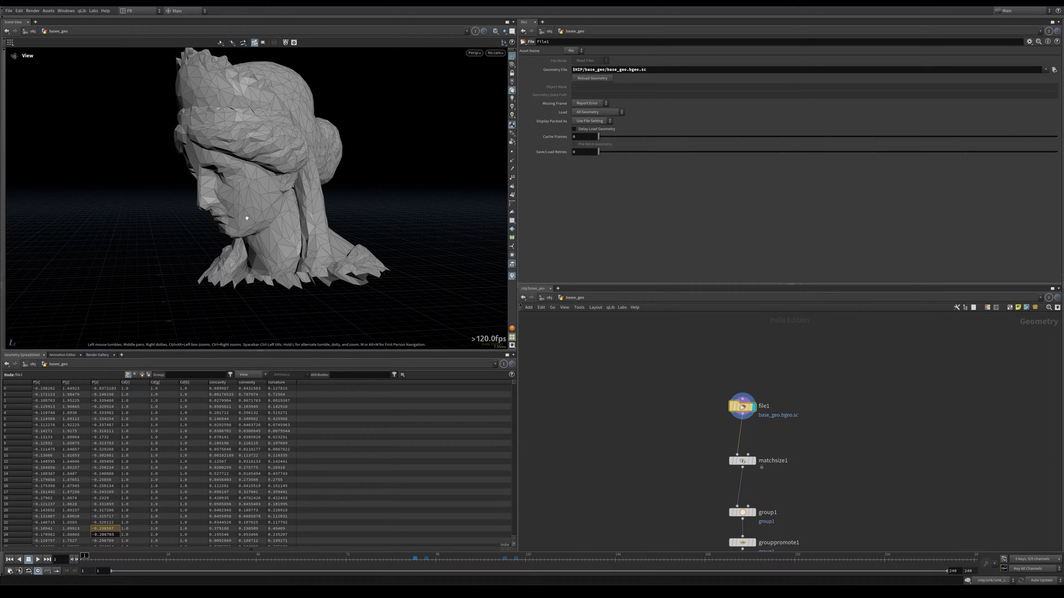
pyautogui.moveTo(247, 218); pyautogui.dragTo(333, 244)
pyautogui.scroll(2, 277, 240)
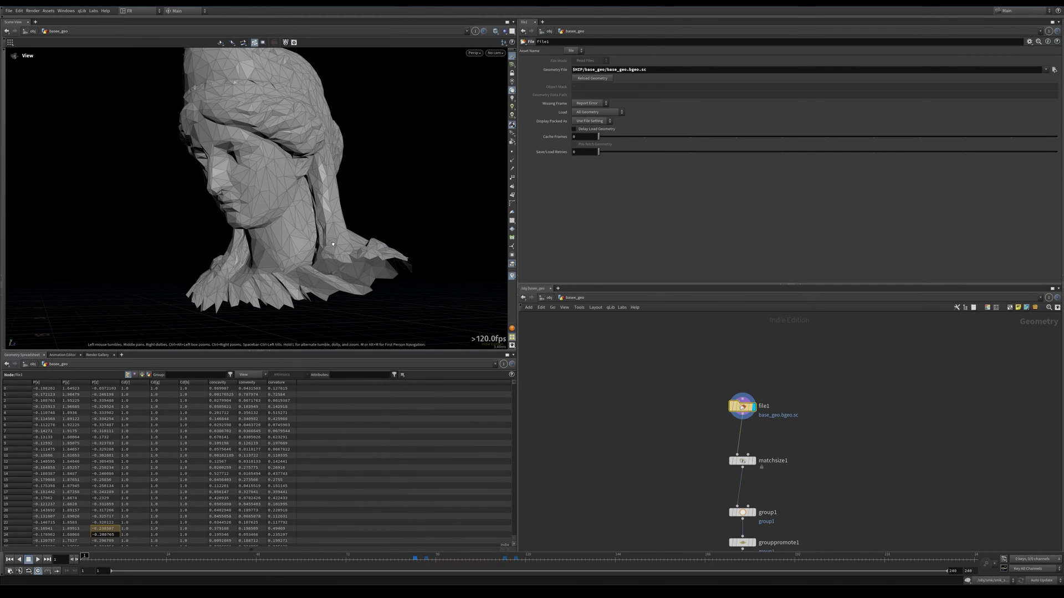
# - Display the matchsize1 and group1 nodes in turn to examine the bust's scaling and its unshared edge group
pyautogui.click(754, 460)
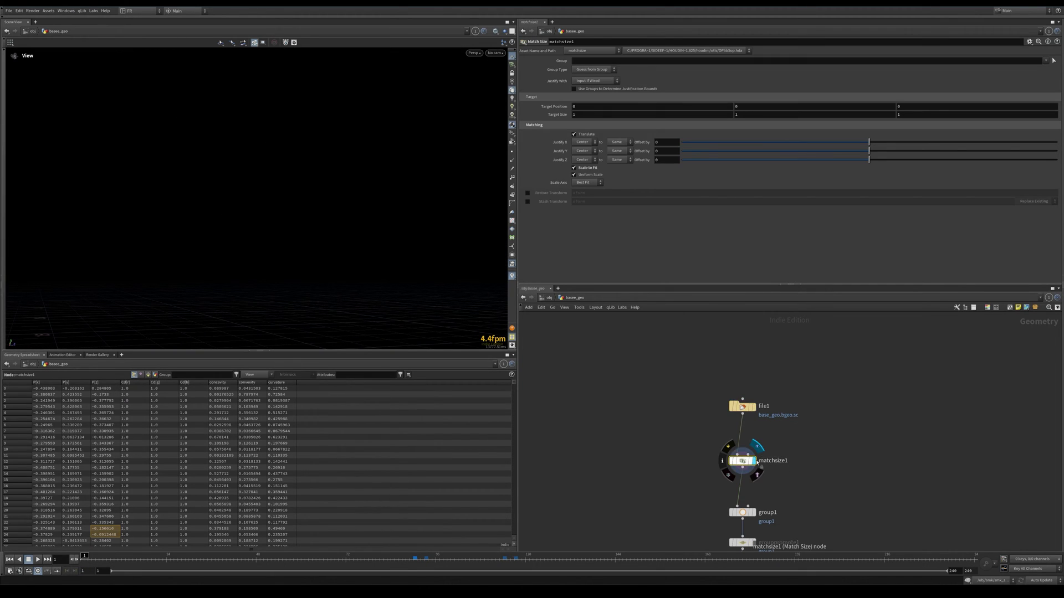
pyautogui.moveTo(381, 298); pyautogui.dragTo(250, 187)
pyautogui.moveTo(643, 487); pyautogui.dragTo(641, 391, button='middle')
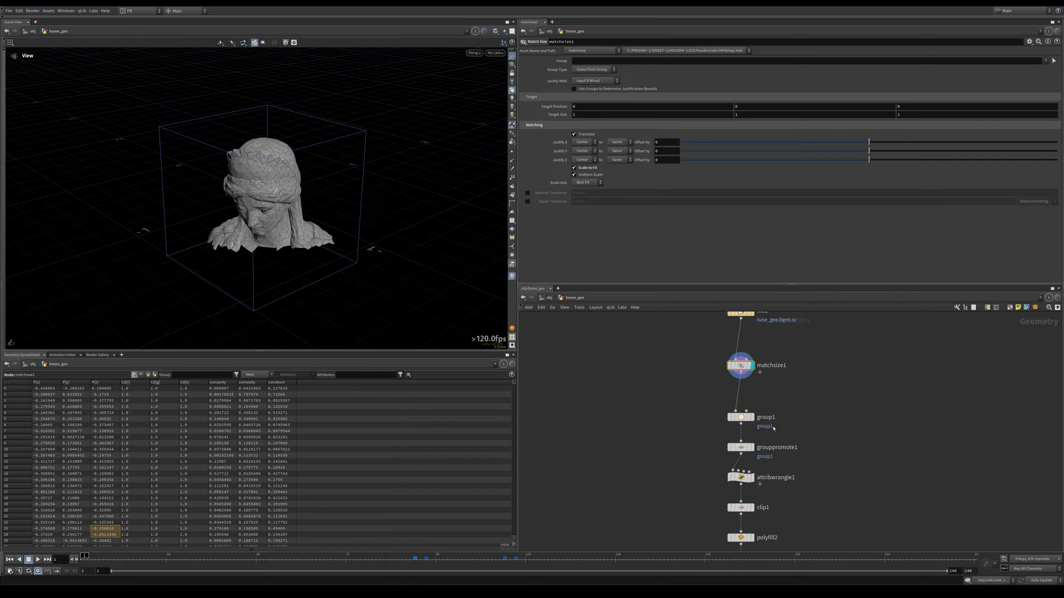
pyautogui.click(751, 416)
pyautogui.click(772, 417)
pyautogui.moveTo(322, 255); pyautogui.dragTo(252, 254)
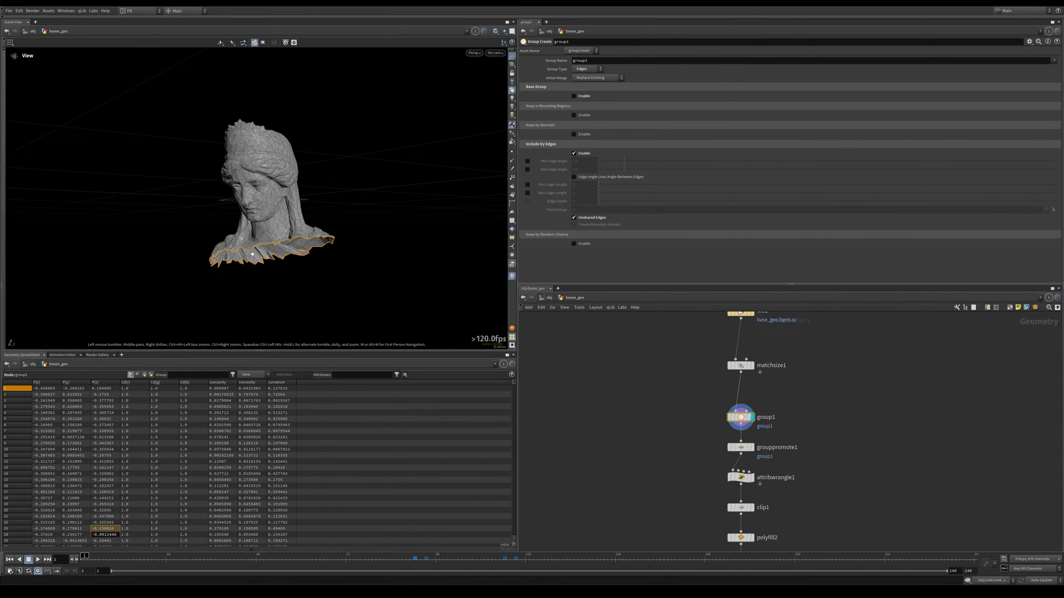
# - Display the grouppromote1 and attribwrangle1 nodes in turn to check the point group and the lowered boundary points
pyautogui.click(752, 447)
pyautogui.click(757, 447)
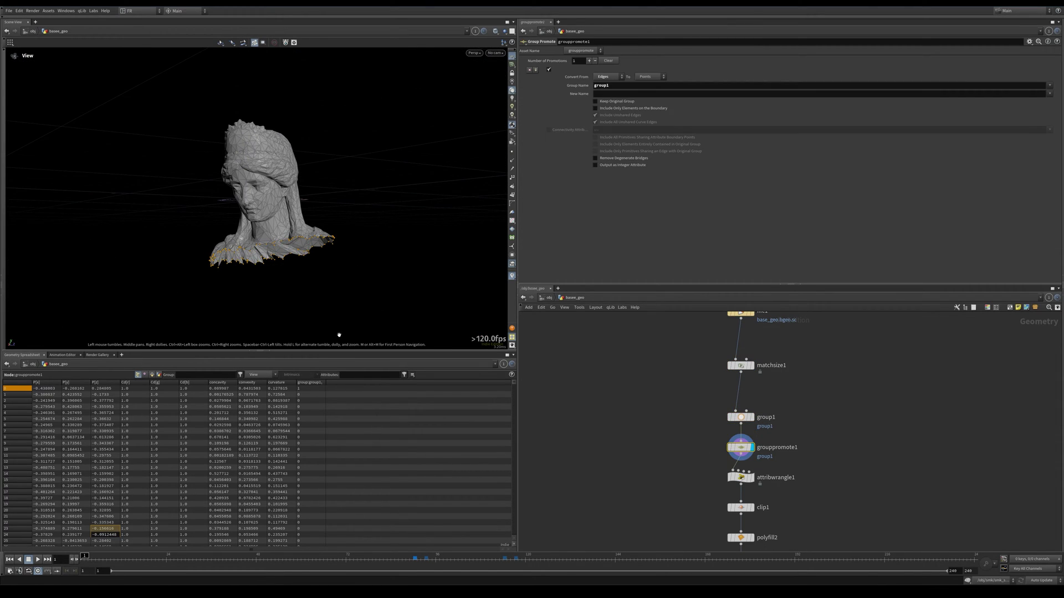
pyautogui.moveTo(674, 477); pyautogui.dragTo(640, 409, button='middle')
pyautogui.click(715, 411)
pyautogui.click(703, 411)
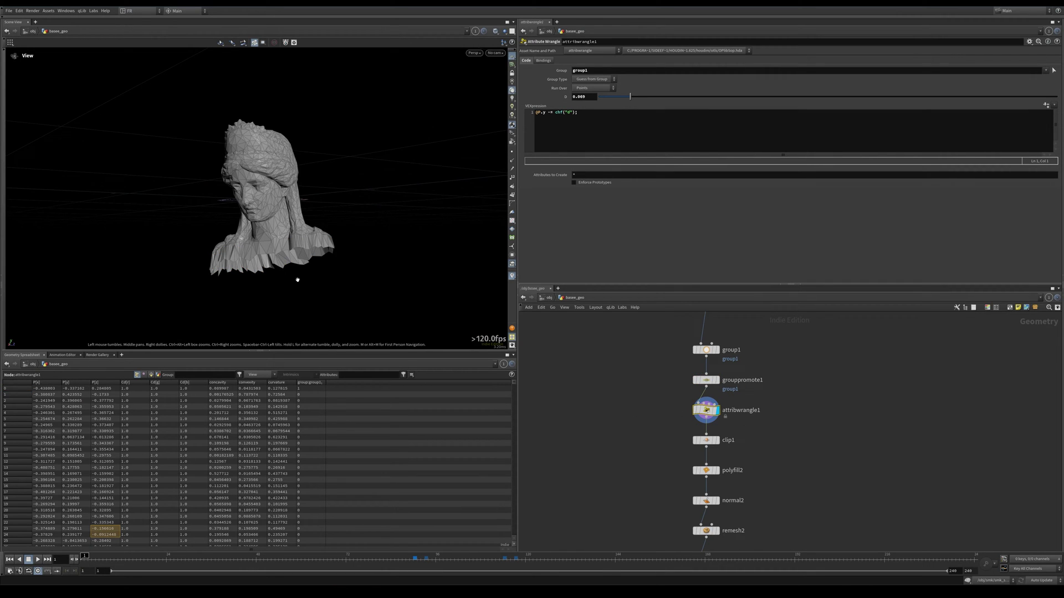
# - Display the clip1 and polyfill2 nodes in turn to examine the bust's flat cut and filled base
pyautogui.click(715, 440)
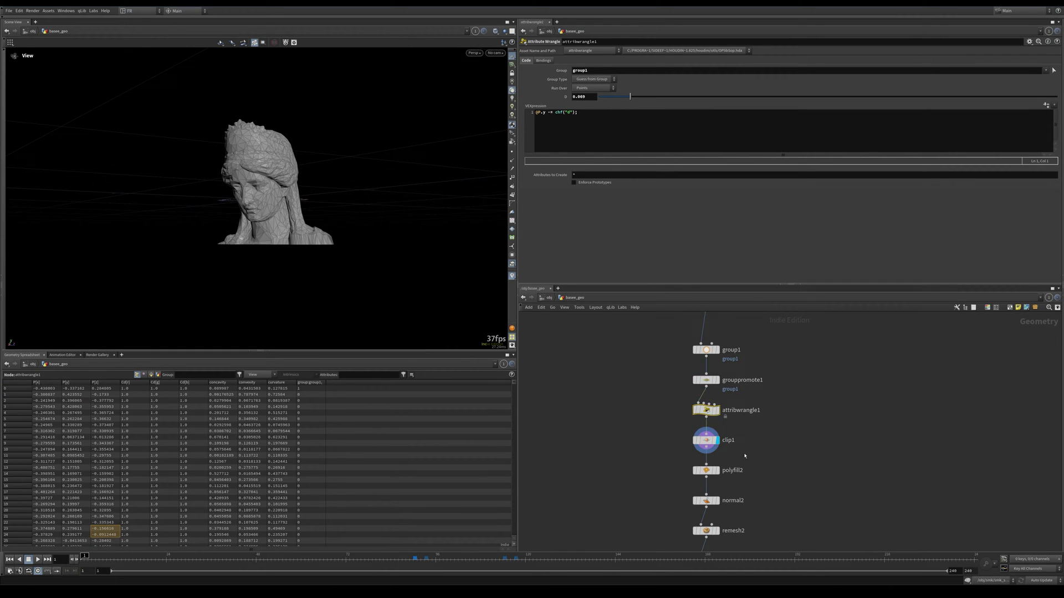
pyautogui.click(704, 440)
pyautogui.moveTo(334, 269); pyautogui.dragTo(310, 244)
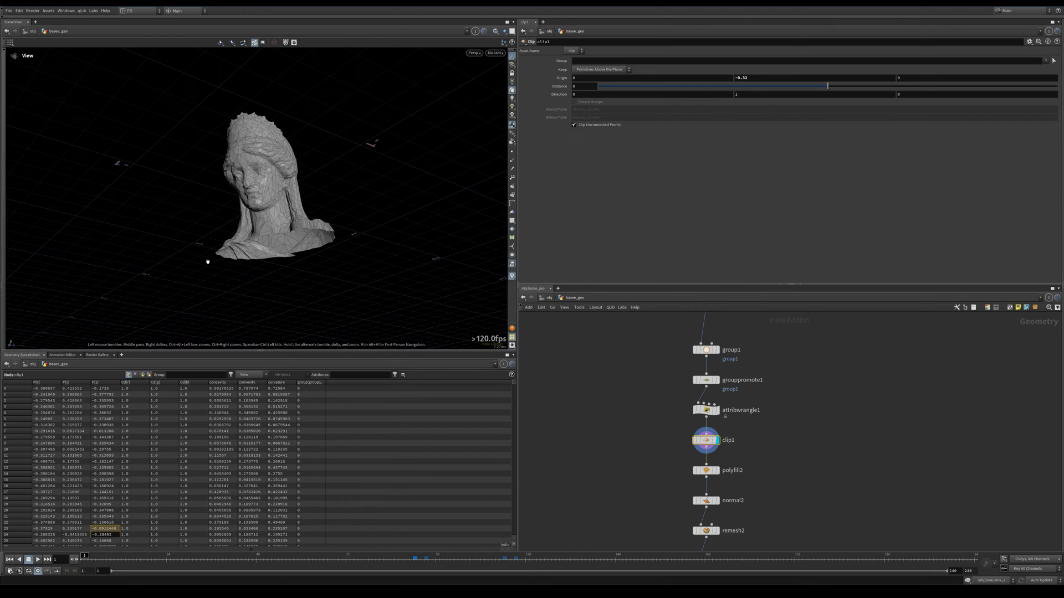
pyautogui.click(716, 471)
pyautogui.click(704, 471)
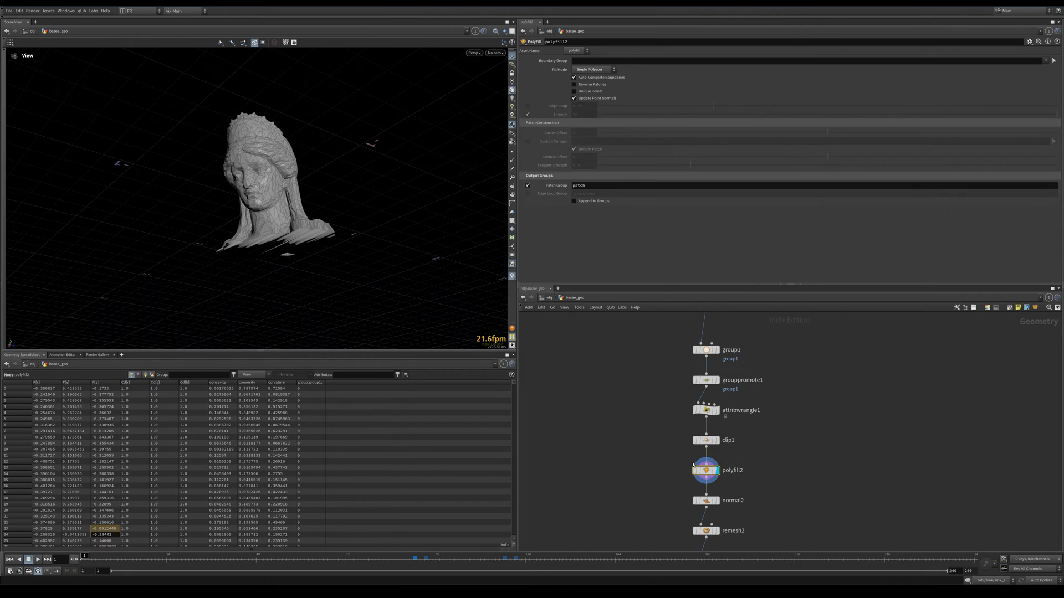
pyautogui.moveTo(332, 260); pyautogui.dragTo(302, 270)
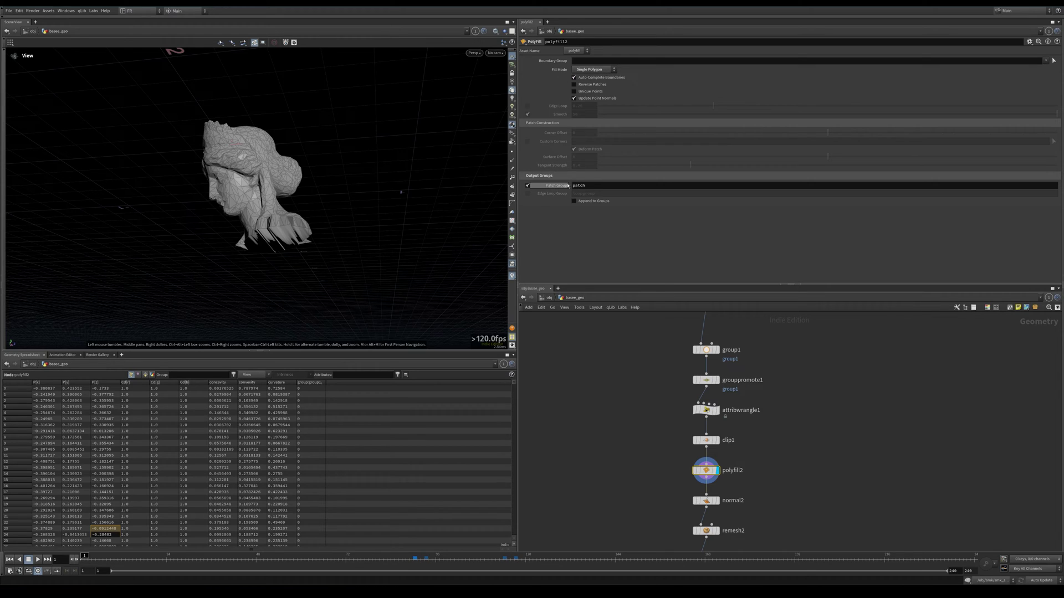
# - Display the normal2 and remesh2 nodes in turn and examine the patch on the underside of the bust
pyautogui.moveTo(634, 458); pyautogui.dragTo(624, 391, button='middle')
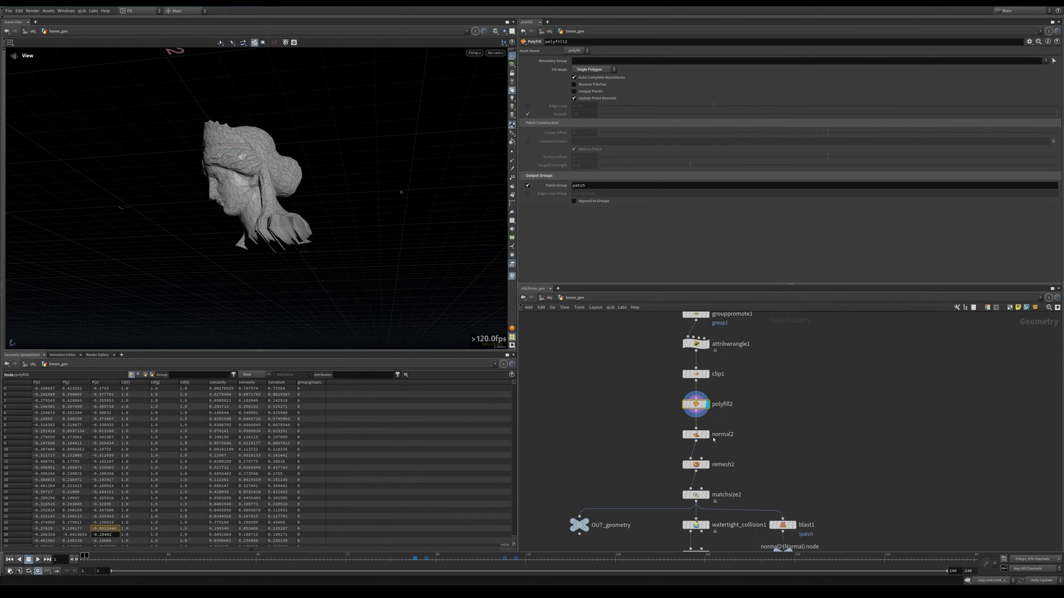
pyautogui.click(706, 434)
pyautogui.click(692, 434)
pyautogui.moveTo(299, 244); pyautogui.dragTo(304, 169)
pyautogui.scroll(5, 290, 261)
pyautogui.moveTo(749, 459); pyautogui.dragTo(745, 436, button='middle')
pyautogui.click(693, 441)
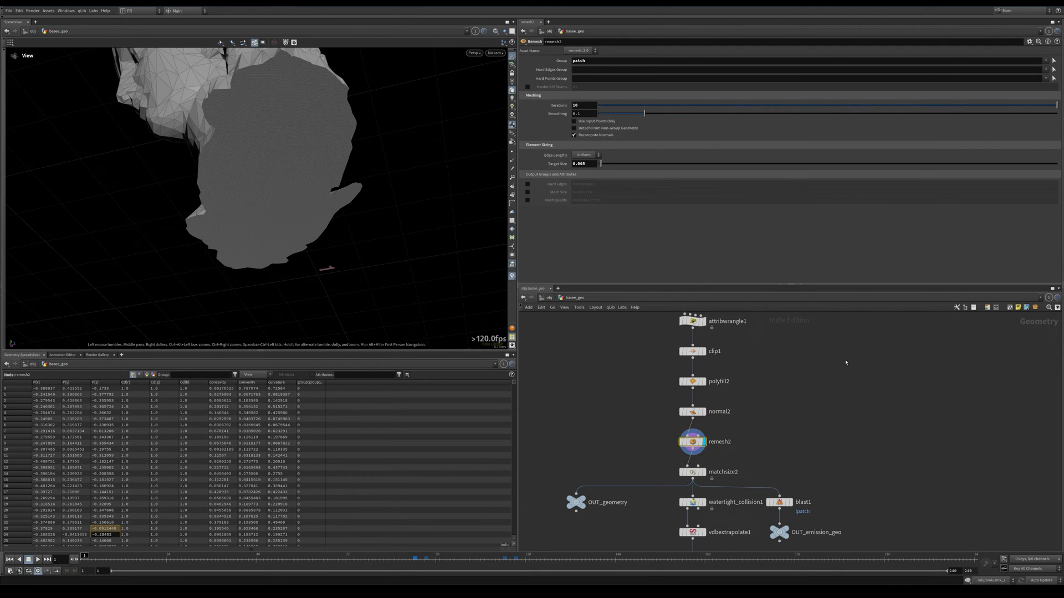
# - Display the matchsize2 node, view the whole bust from the front and inspect the node's matching parameters
pyautogui.moveTo(758, 435); pyautogui.dragTo(800, 377, button='middle')
pyautogui.click(746, 414)
pyautogui.hotkey('space', 'h')
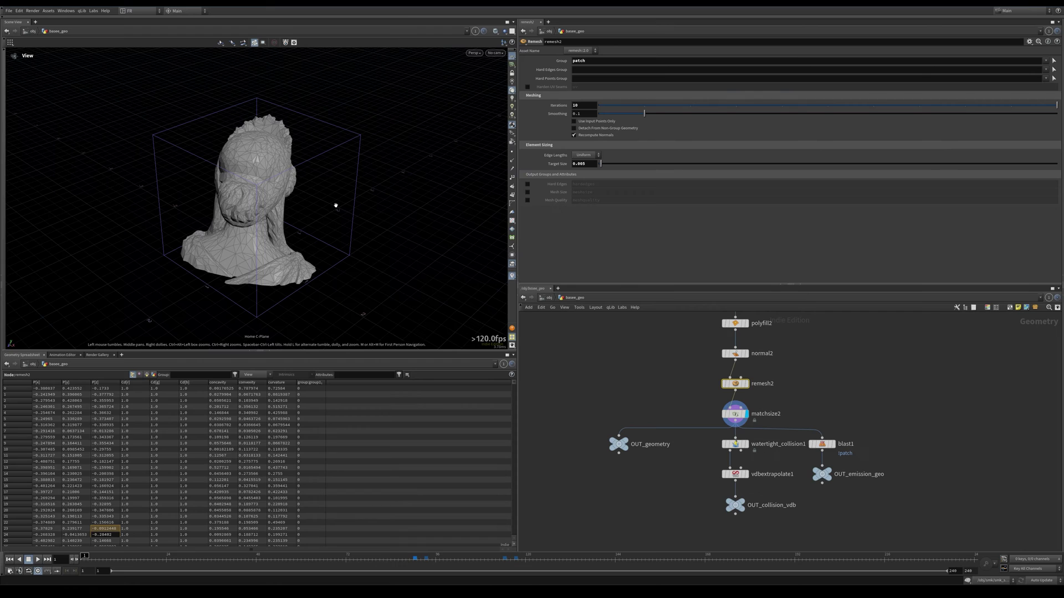
pyautogui.moveTo(336, 205); pyautogui.dragTo(237, 269)
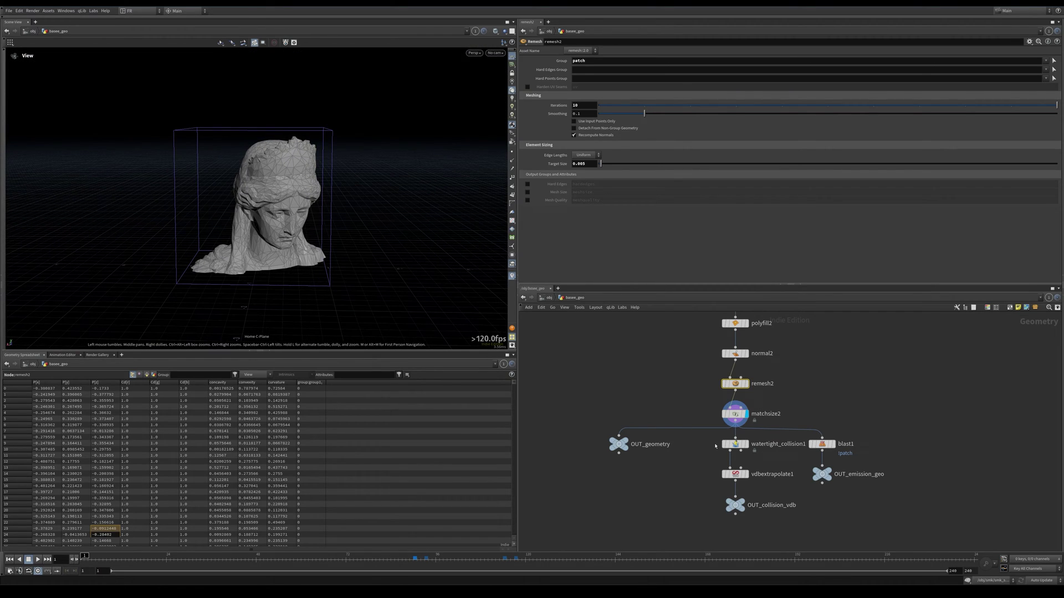
pyautogui.click(732, 414)
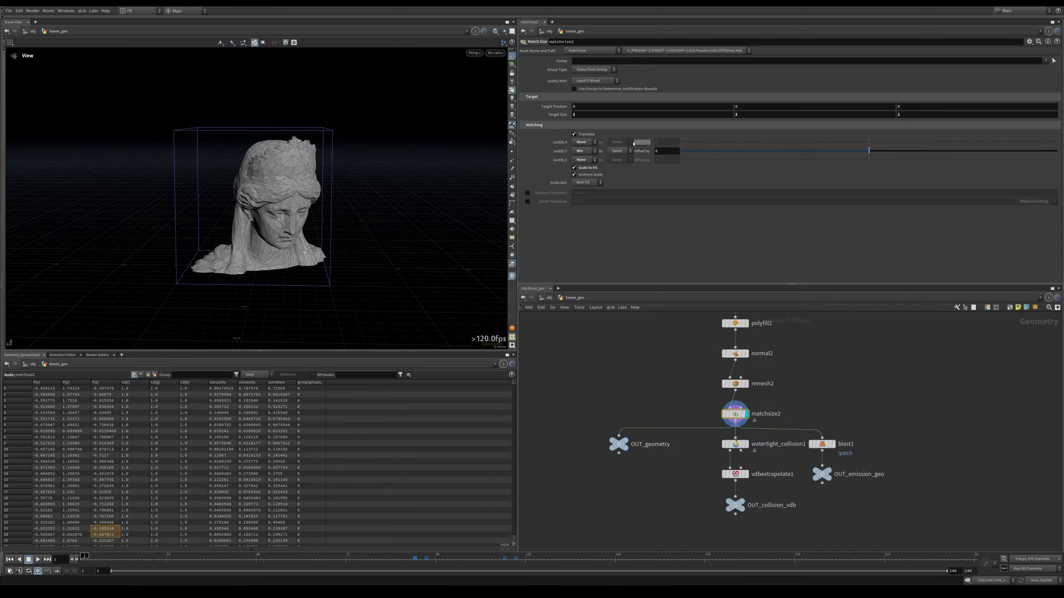
# - Display the OUT_geometry null to view the final bust geometry output
pyautogui.moveTo(833, 443); pyautogui.dragTo(806, 390, button='middle')
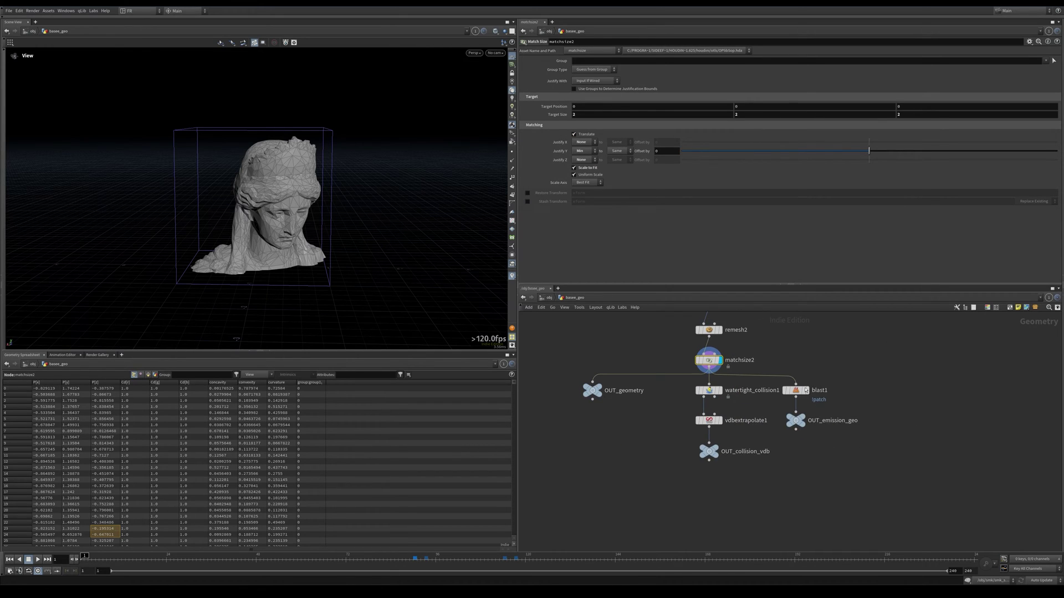
pyautogui.click(600, 393)
pyautogui.click(596, 393)
pyautogui.moveTo(649, 445); pyautogui.dragTo(627, 441, button='middle')
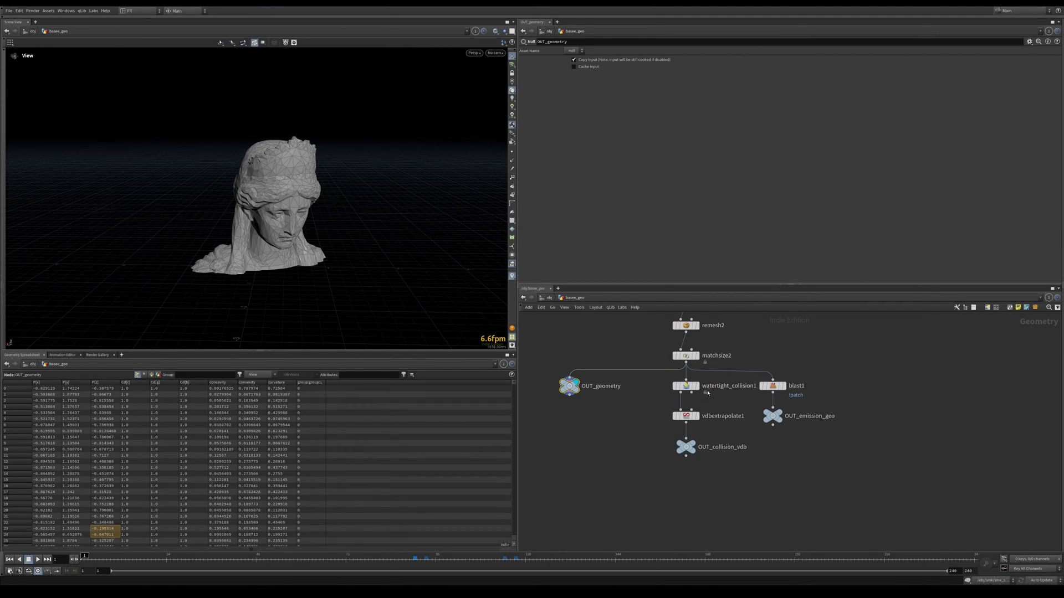
# - Display the watertight_collision1 node and examine its volume and geometry parameters
pyautogui.click(696, 386)
pyautogui.click(690, 388)
pyautogui.scroll(4, 682, 391)
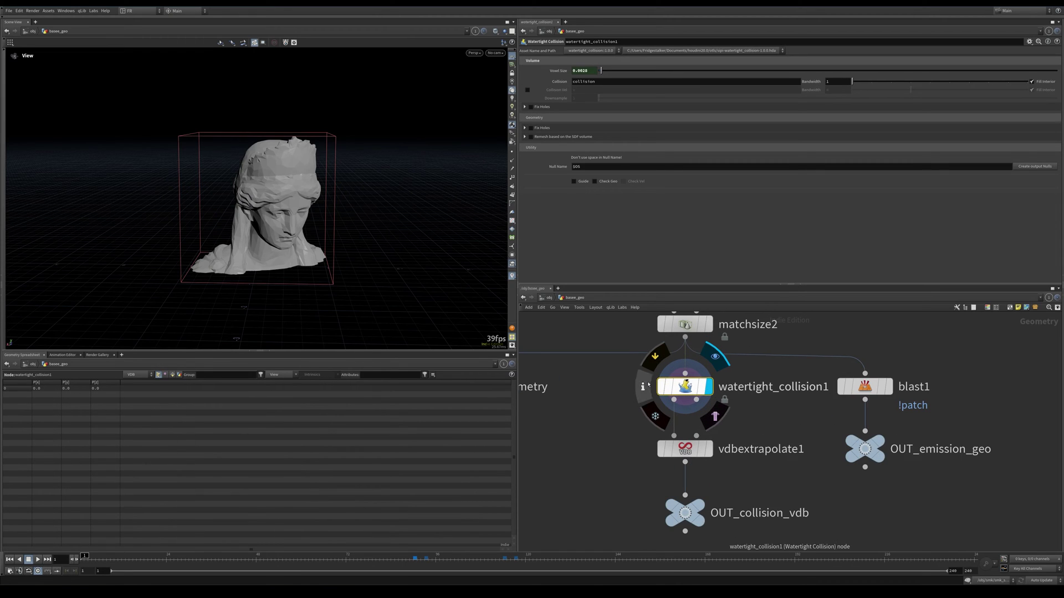
pyautogui.moveTo(630, 406); pyautogui.dragTo(752, 378, button='middle')
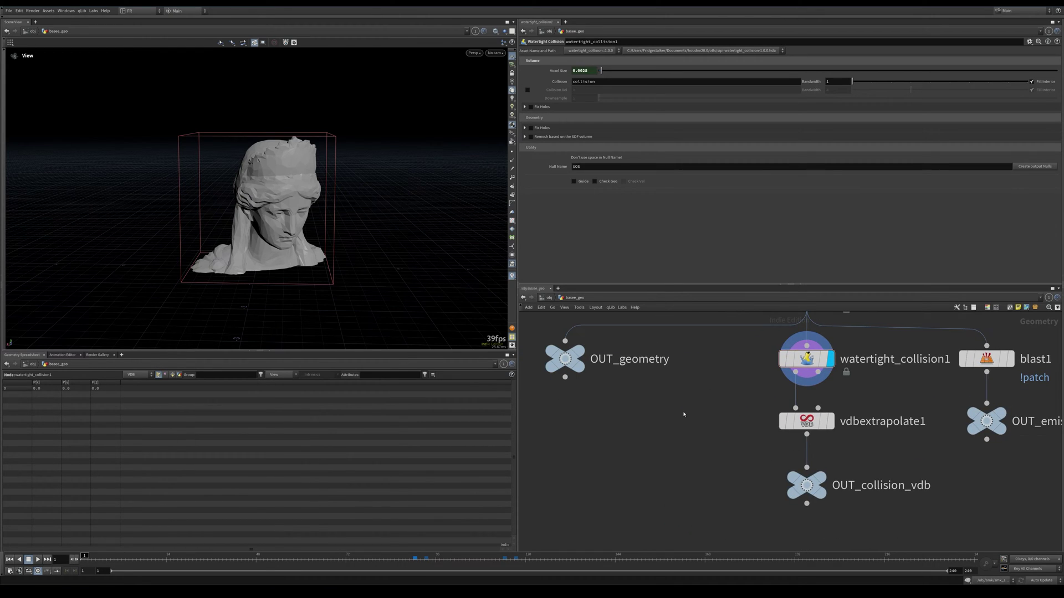
pyautogui.moveTo(814, 360)
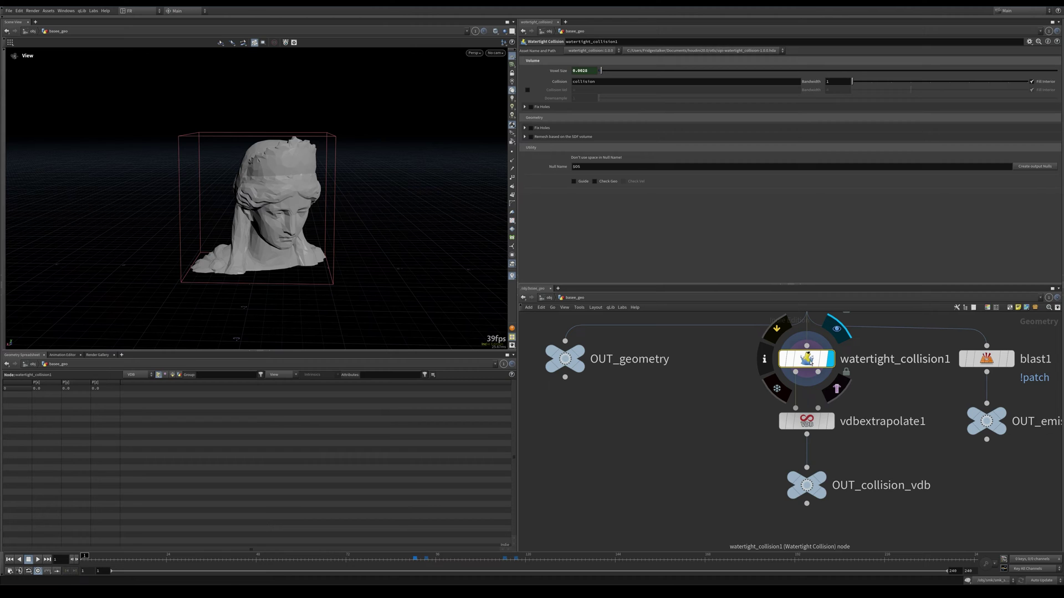
# - Add a Collision Source node between OUT_geometry and watertight_collision1 in the network
pyautogui.press('Tab')
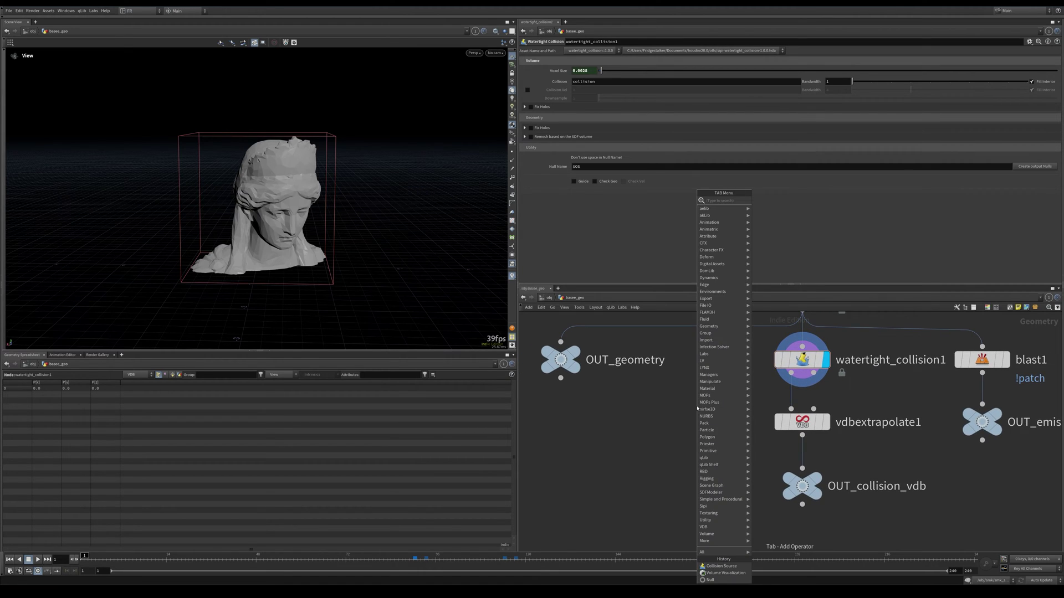
pyautogui.write('col')
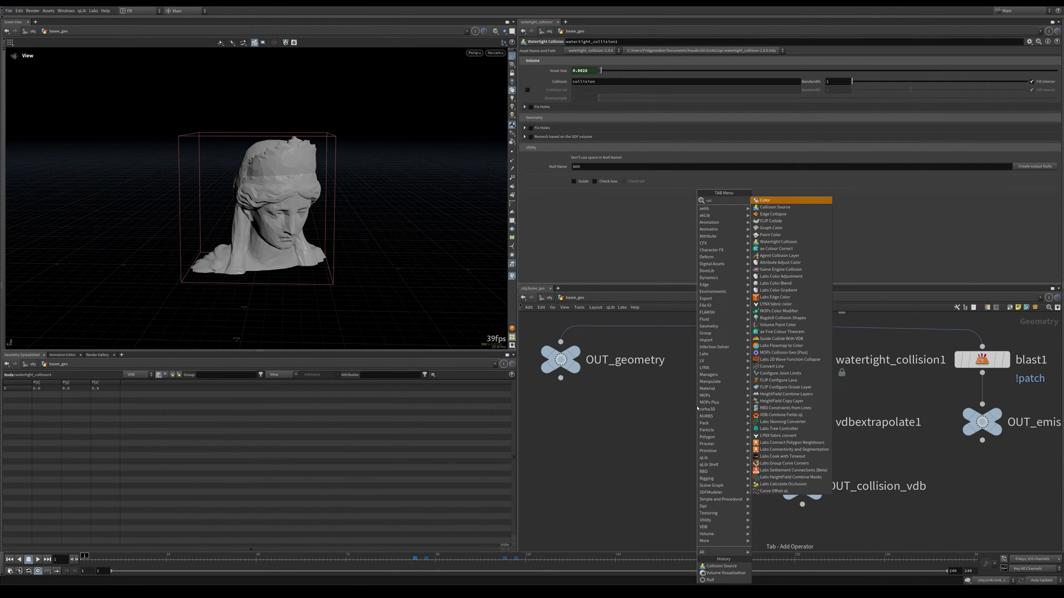
pyautogui.press('BackSpace')
pyautogui.press('BackSpace')
pyautogui.write('olli')
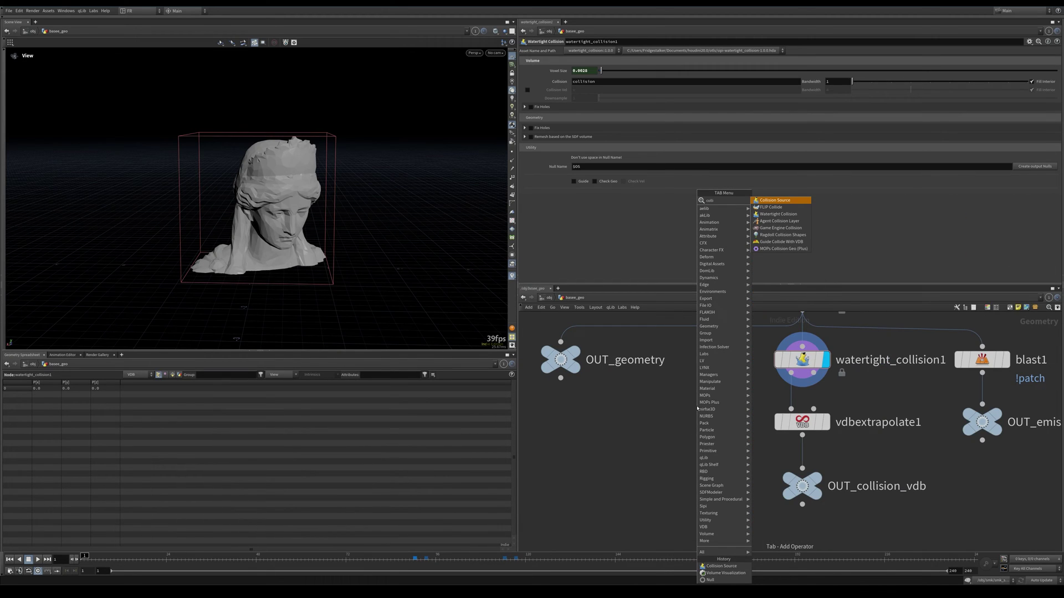
pyautogui.press('Return')
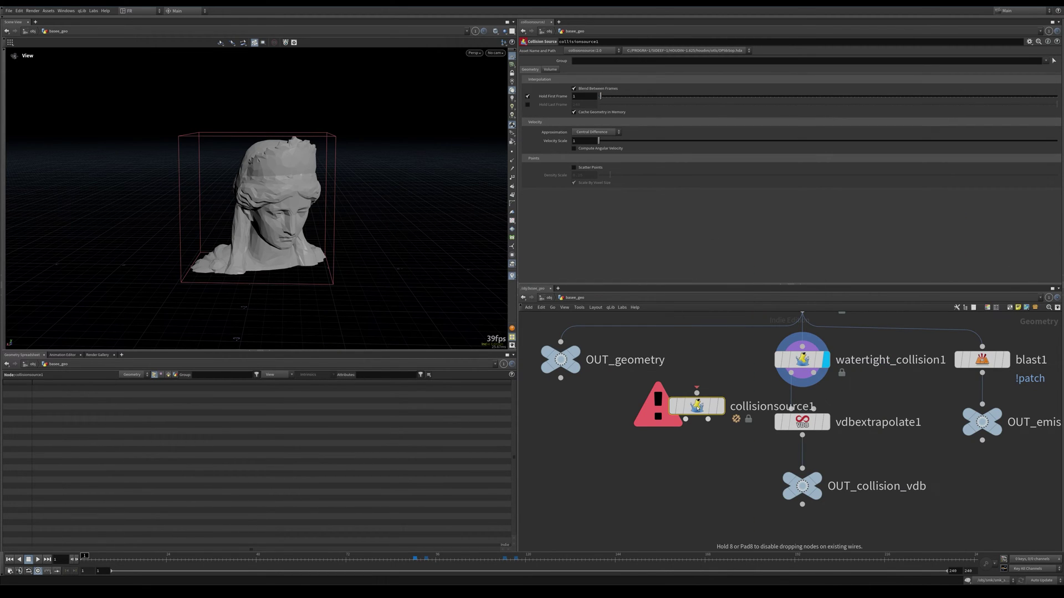
pyautogui.click(632, 408)
# - Compare the parameters of watertight_collision1 and the Collision Source node, and delete the Collision Source node
pyautogui.click(803, 359)
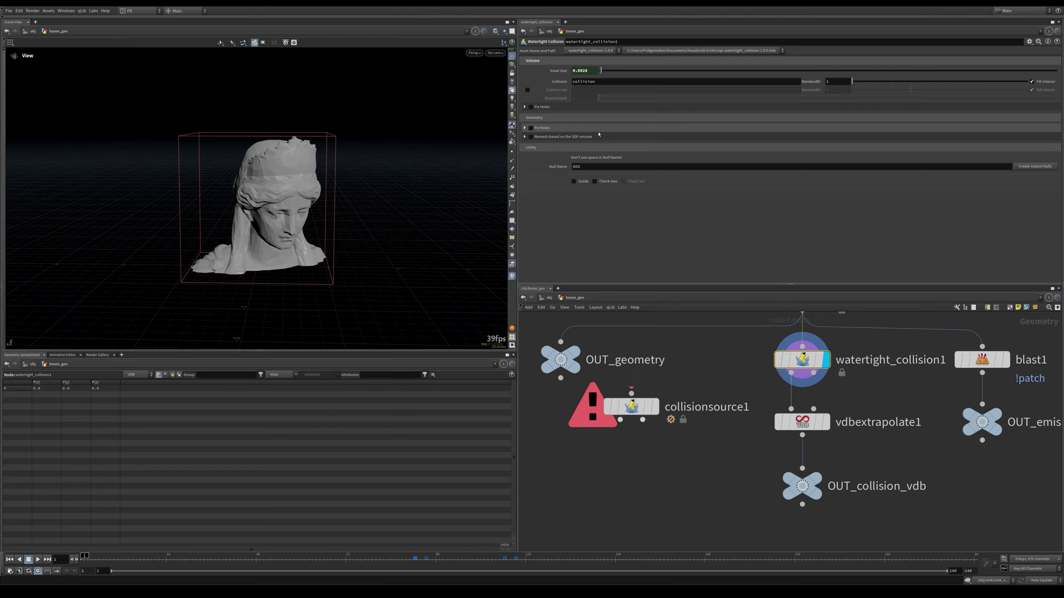
pyautogui.click(626, 409)
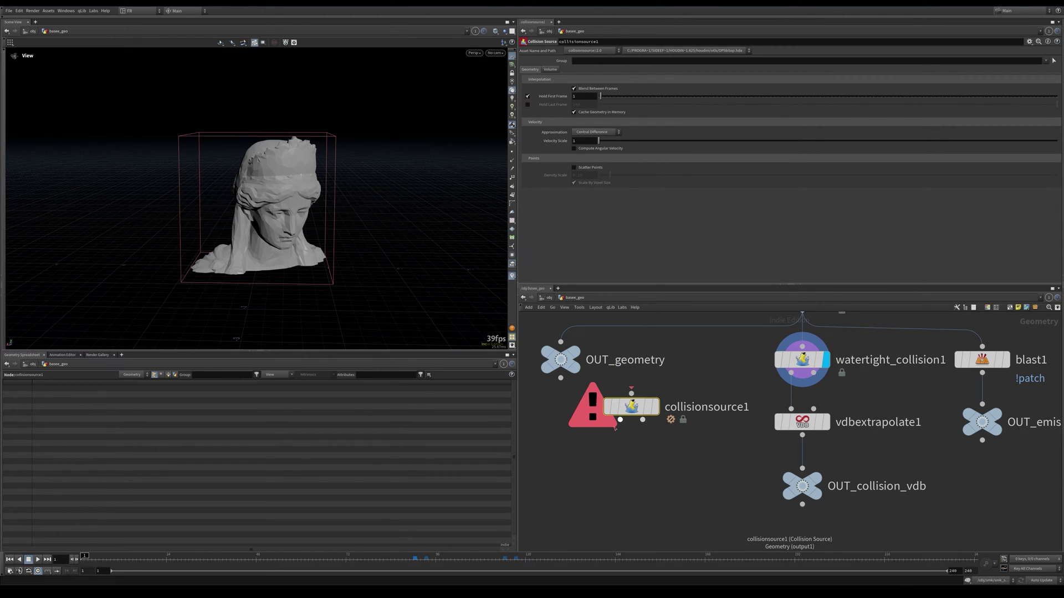
pyautogui.press('Delete')
# - Examine the watertight collision surface up close along the lower edge of the bust
pyautogui.moveTo(617, 426); pyautogui.dragTo(566, 421, button='middle')
pyautogui.keyDown('alt'); pyautogui.moveTo(333, 210); pyautogui.dragTo(233, 232); pyautogui.keyUp('alt')
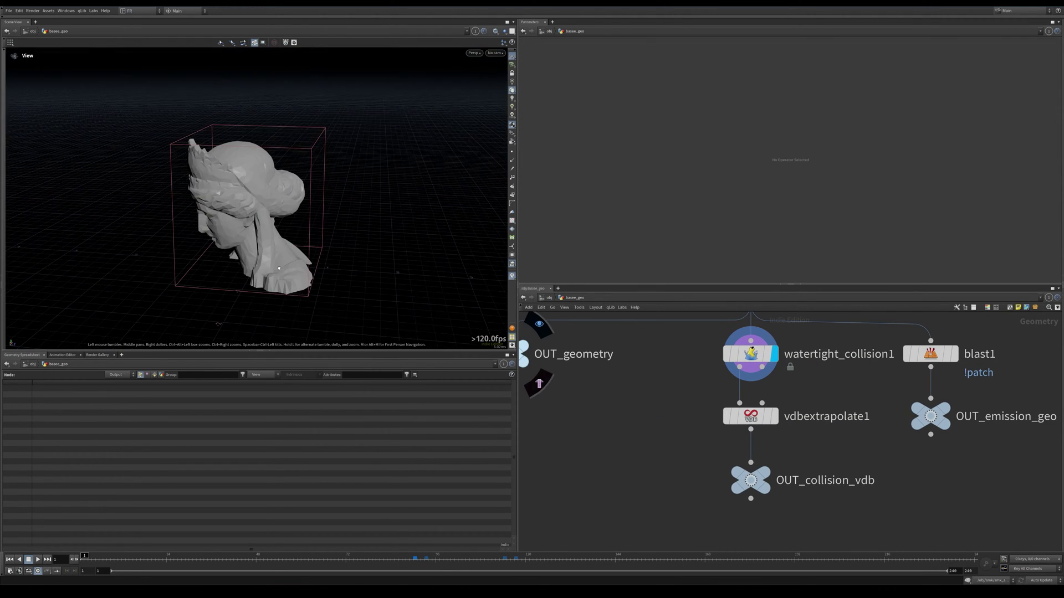
pyautogui.moveTo(266, 127); pyautogui.dragTo(324, 301, button='right')
pyautogui.moveTo(324, 301); pyautogui.dragTo(408, 246)
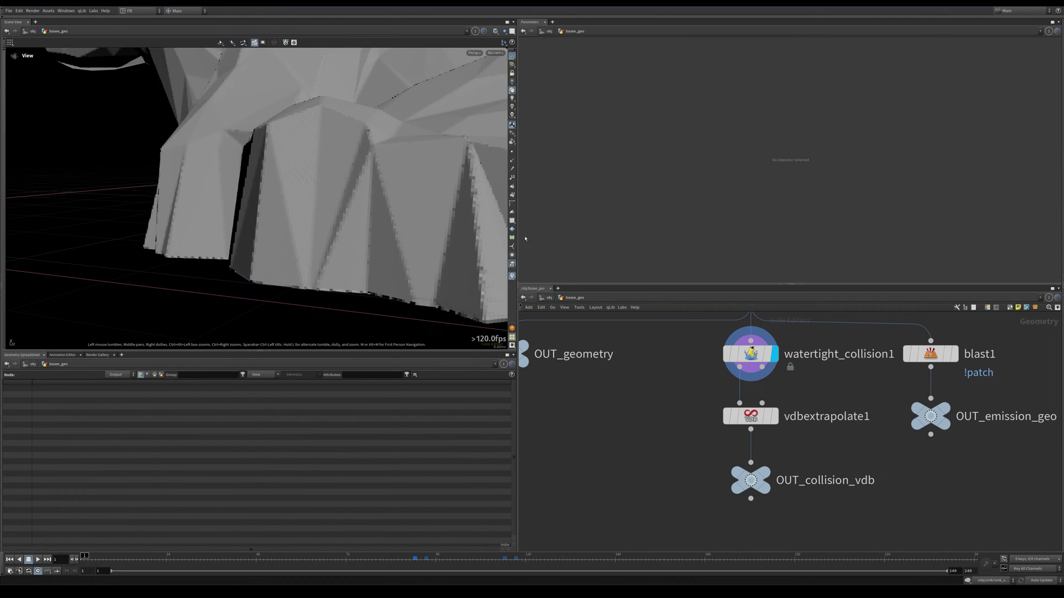
# - Display the vdbextrapolate1 node and examine its parameters and the resulting collision surface
pyautogui.click(776, 419)
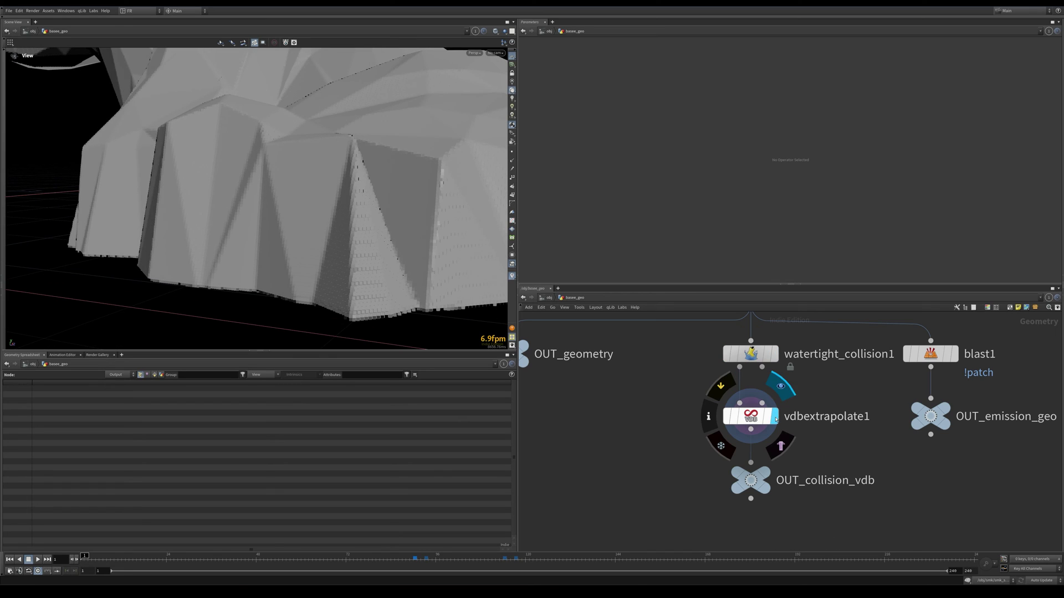
pyautogui.click(753, 419)
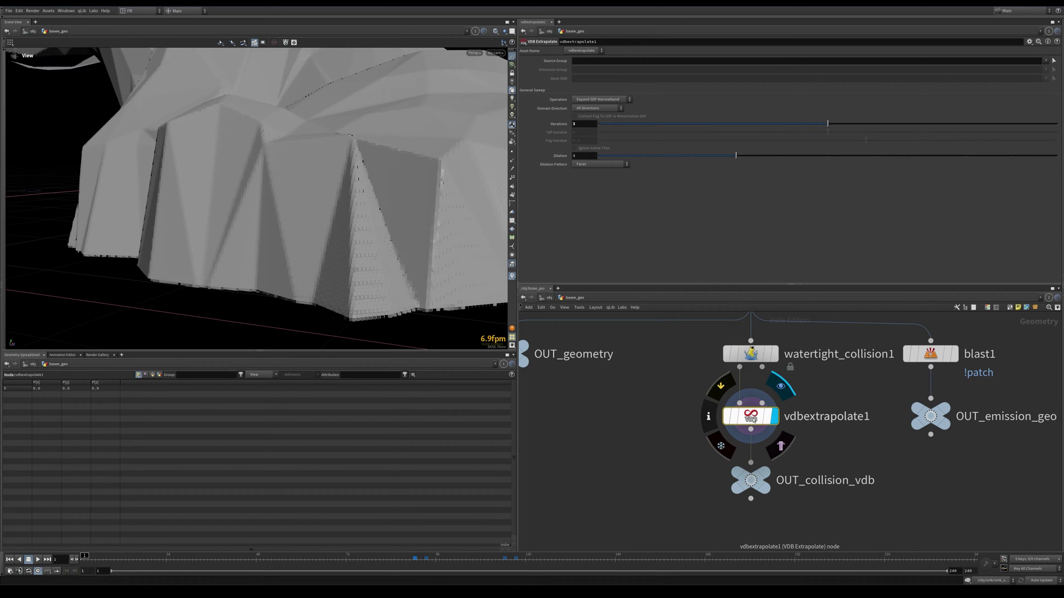
pyautogui.click(756, 421)
pyautogui.moveTo(396, 217); pyautogui.dragTo(366, 208)
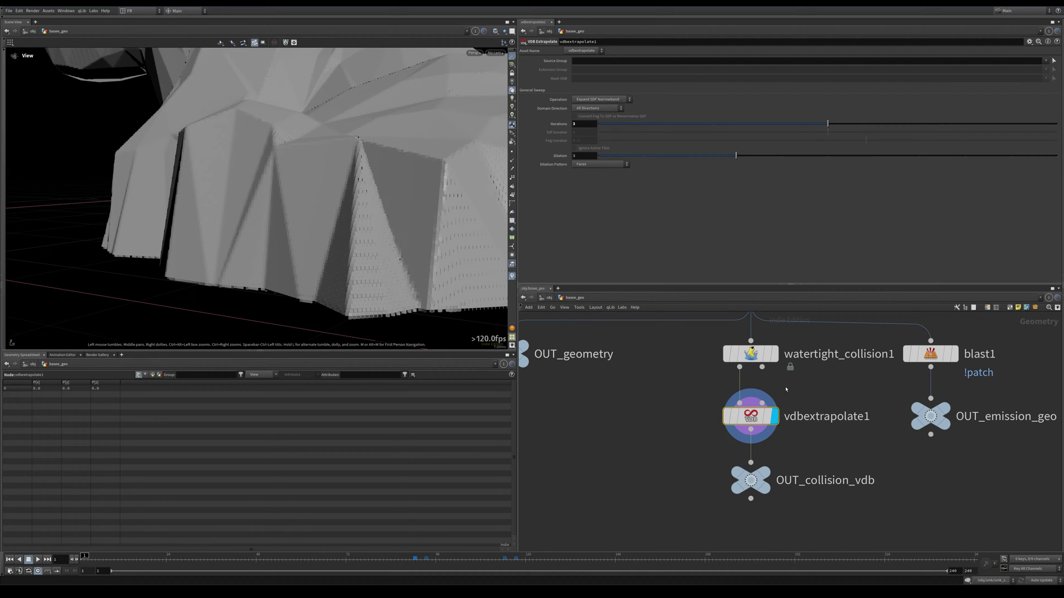
# - Display the OUT_collision_vdb null and bring the blast1 emission branch into view
pyautogui.click(765, 473)
pyautogui.moveTo(901, 456); pyautogui.dragTo(766, 465, button='middle')
pyautogui.scroll(-2, 767, 465)
pyautogui.moveTo(809, 409); pyautogui.dragTo(804, 434, button='middle')
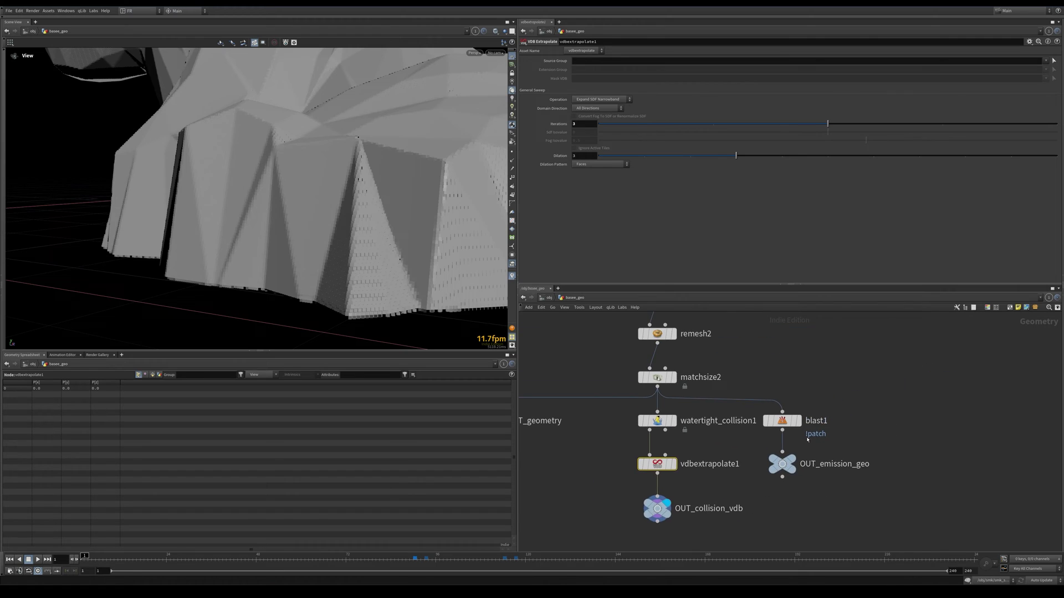
# - Display the blast1 node in the emission branch and examine the isolated patch geometry
pyautogui.scroll(2, 803, 434)
pyautogui.click(797, 415)
pyautogui.moveTo(443, 233); pyautogui.dragTo(401, 280)
pyautogui.moveTo(401, 281); pyautogui.dragTo(365, 290, button='right')
pyautogui.moveTo(366, 291); pyautogui.dragTo(337, 267, button='middle')
pyautogui.moveTo(337, 268); pyautogui.dragTo(357, 260)
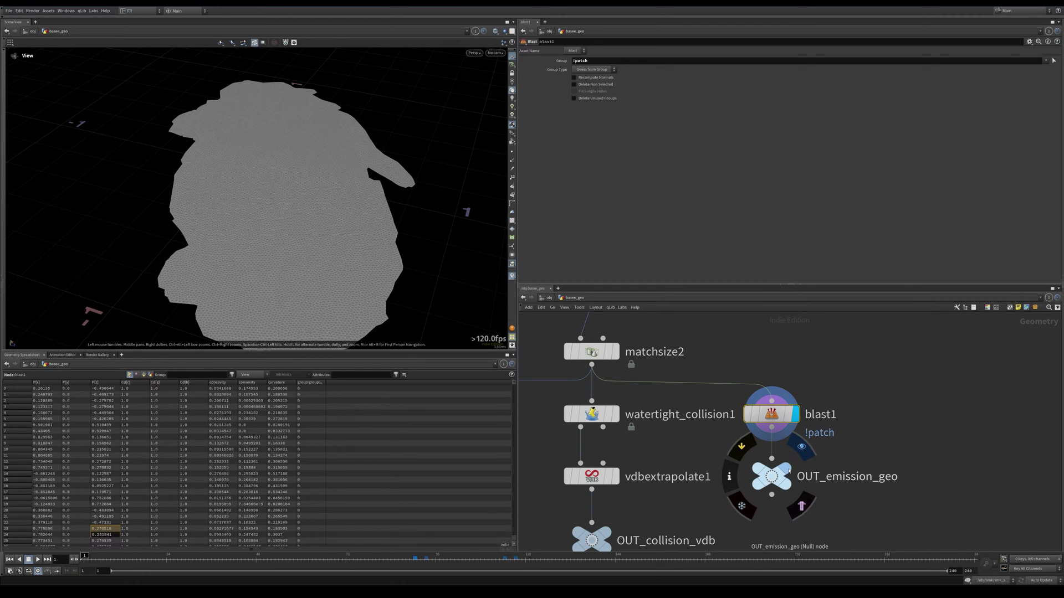
# - Display the OUT_emission_geo null and bring all three output branches of the network into view
pyautogui.click(789, 470)
pyautogui.moveTo(809, 511); pyautogui.dragTo(860, 489, button='middle')
pyautogui.scroll(-2, 859, 488)
pyautogui.moveTo(872, 493); pyautogui.dragTo(820, 449)
pyautogui.moveTo(842, 492); pyautogui.dragTo(887, 477, button='middle')
pyautogui.scroll(-1, 887, 477)
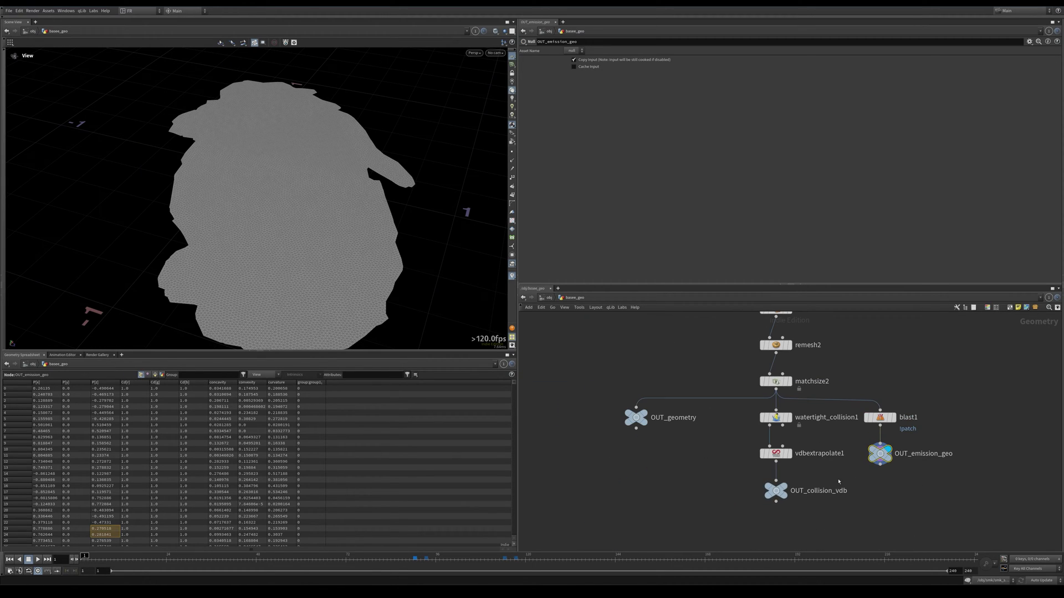
# - Open the smk object's network, display object_merge1 and examine the imported emission geometry
pyautogui.press('u')
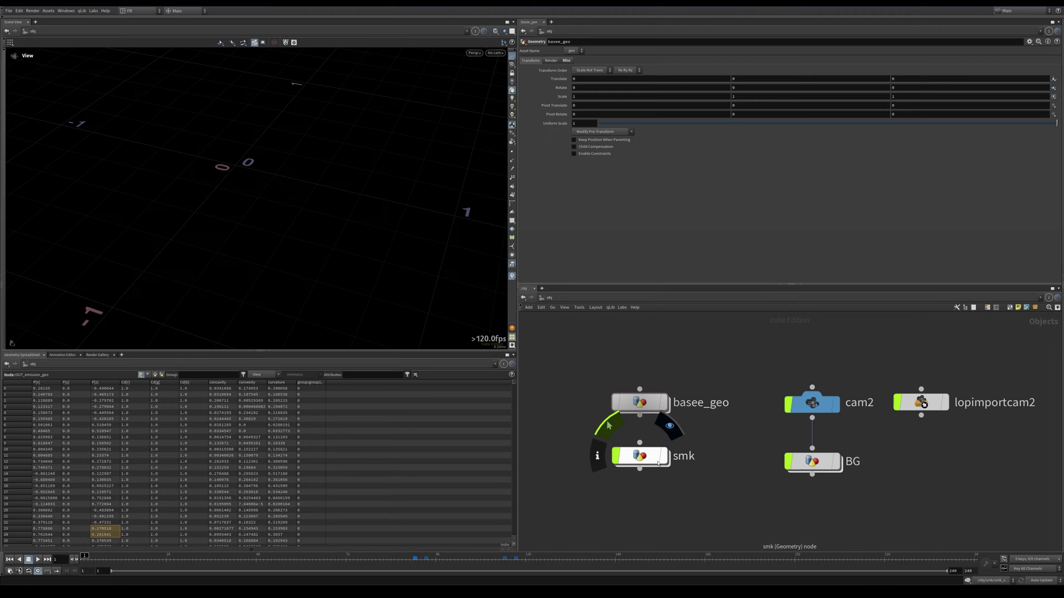
pyautogui.doubleClick(659, 460)
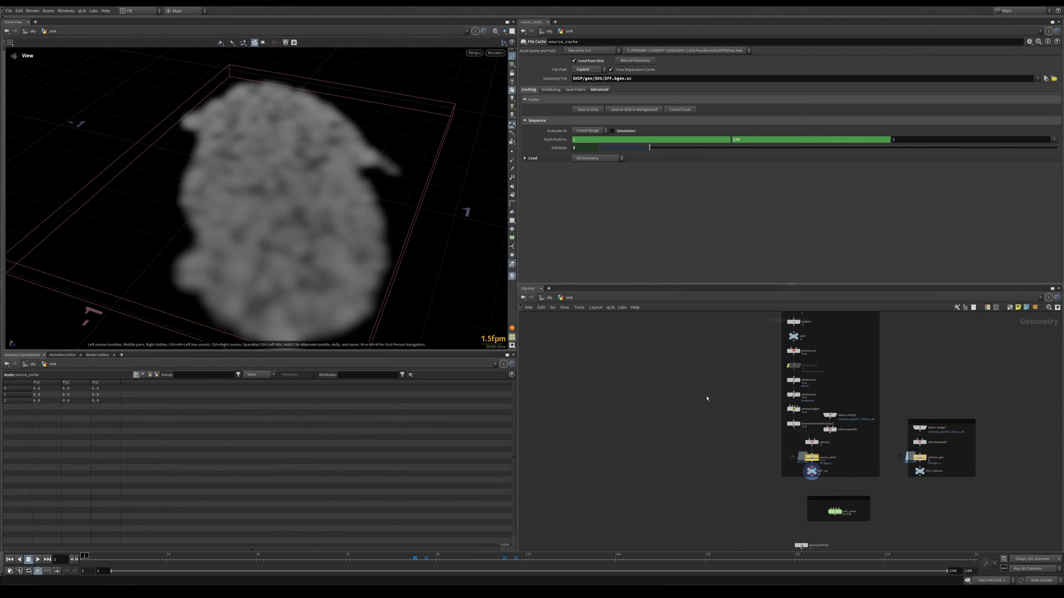
pyautogui.scroll(4, 753, 399)
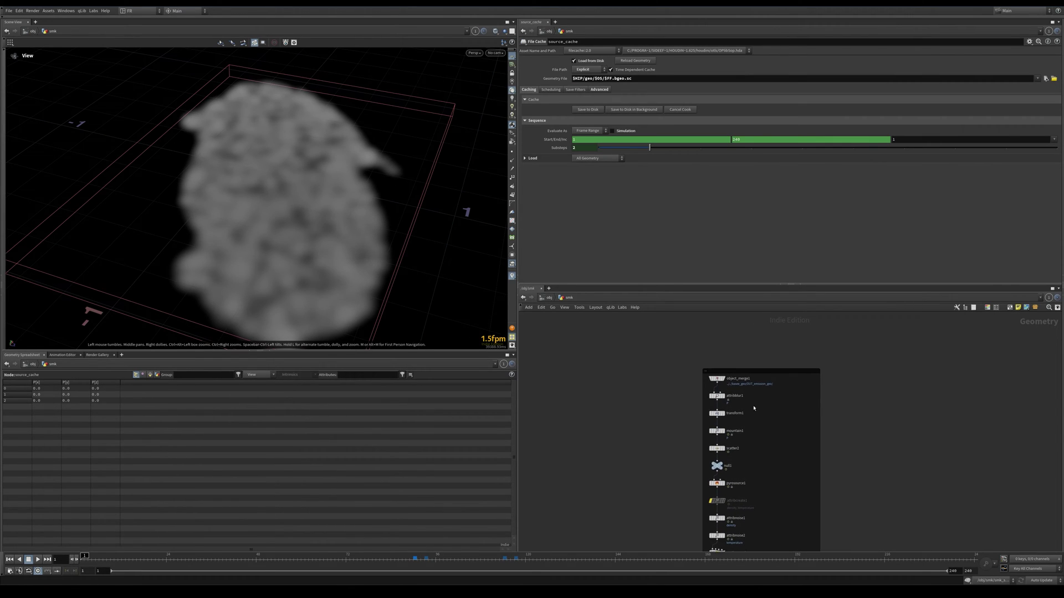
pyautogui.click(726, 377)
pyautogui.click(712, 376)
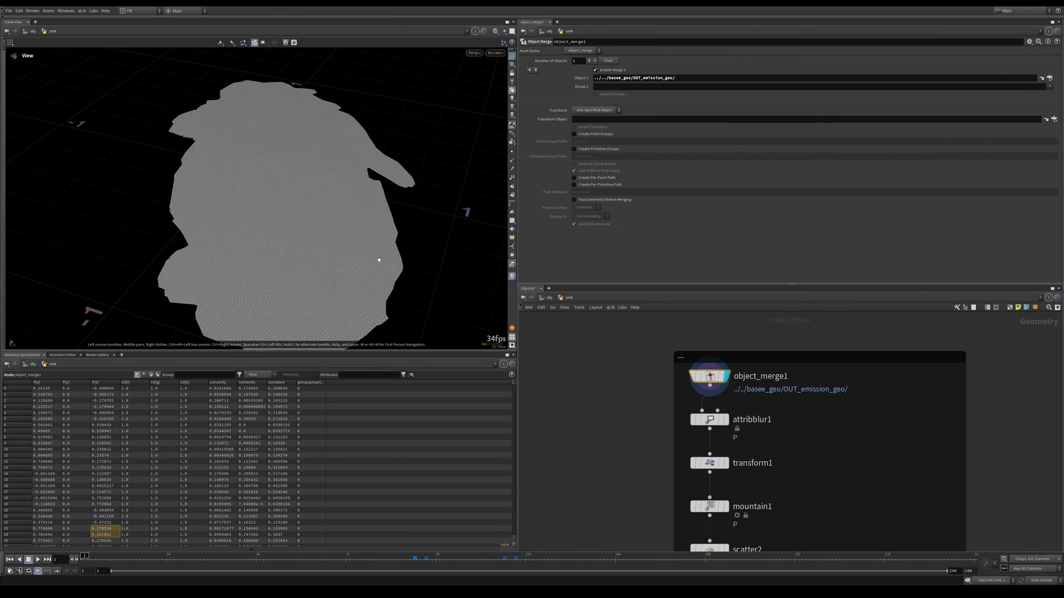
pyautogui.moveTo(378, 259); pyautogui.dragTo(456, 195)
pyautogui.moveTo(445, 306); pyautogui.dragTo(340, 237, button='right')
pyautogui.moveTo(610, 473); pyautogui.dragTo(599, 414, button='middle')
# - Display attribblur1 and transform1 in turn, examining their parameters and the resulting emission surface
pyautogui.click(715, 362)
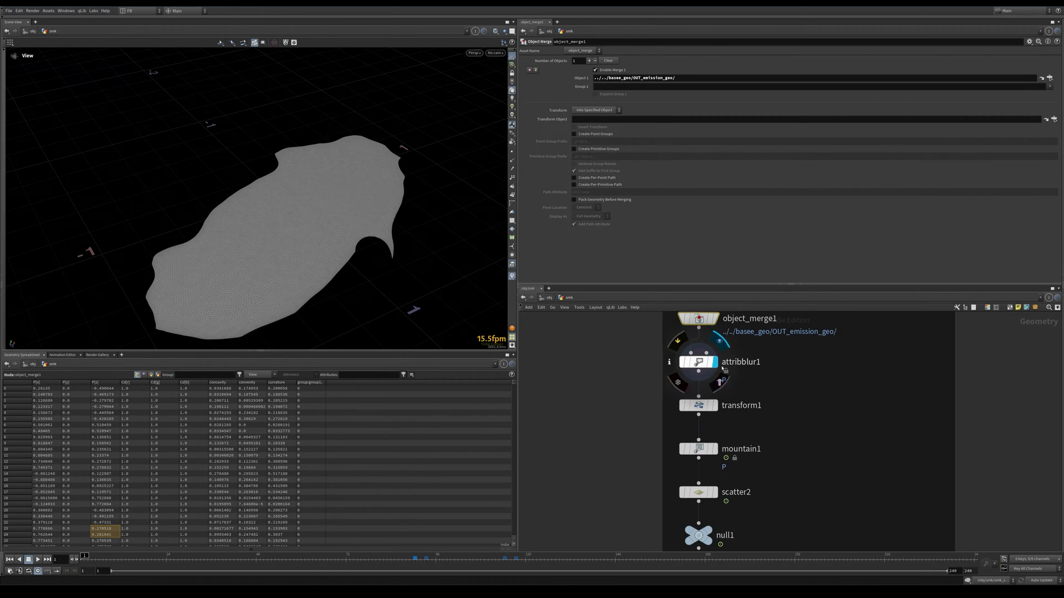
pyautogui.click(699, 363)
pyautogui.click(715, 405)
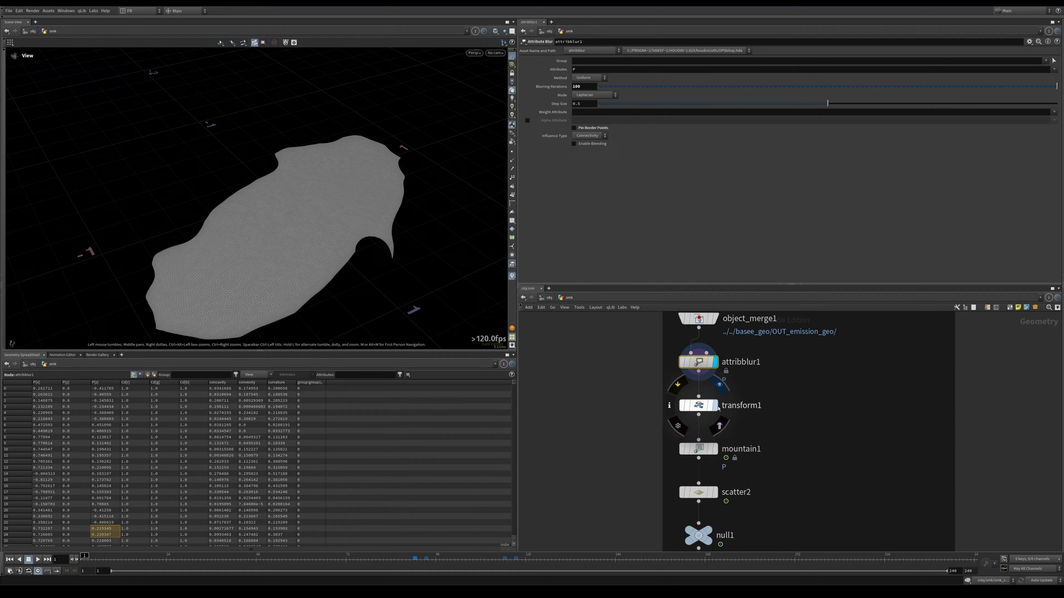
pyautogui.click(699, 405)
pyautogui.moveTo(388, 304); pyautogui.dragTo(362, 255)
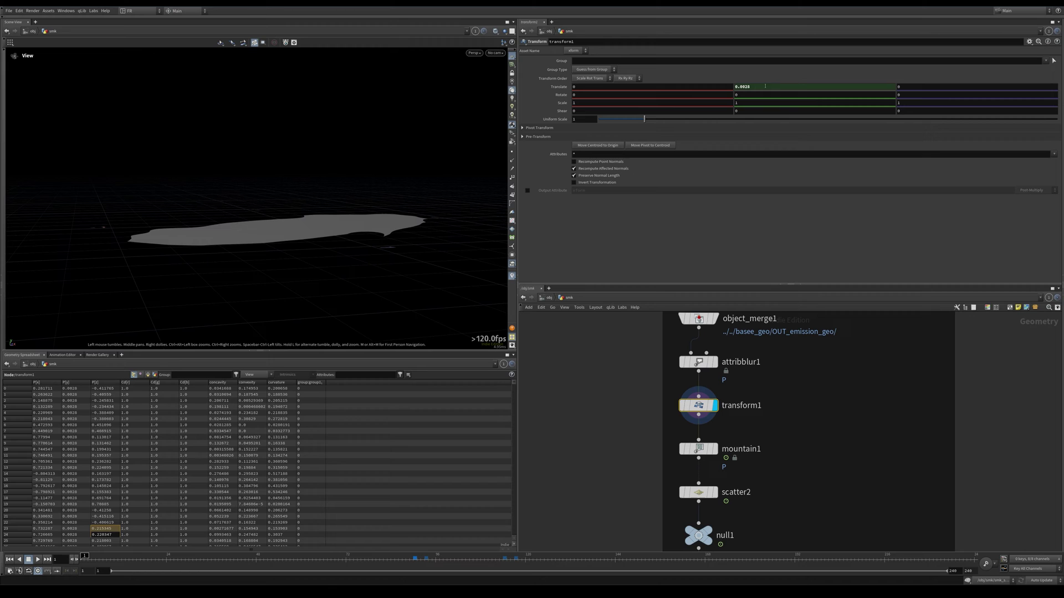
pyautogui.moveTo(706, 205); pyautogui.dragTo(379, 237)
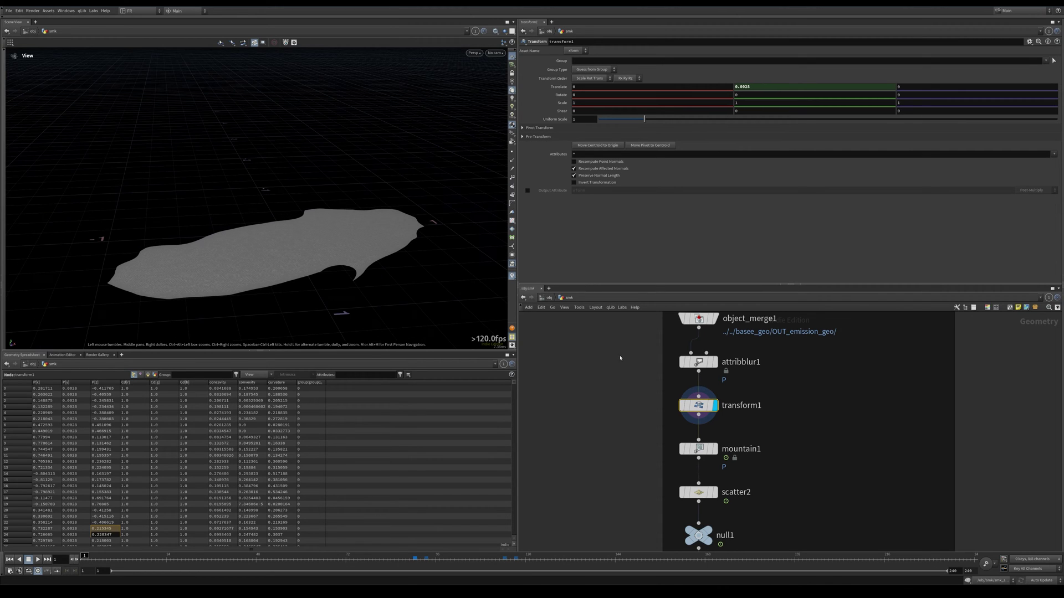
# - Display mountain1, check its noise on the surface over the first frames, and expand its Animation settings
pyautogui.moveTo(620, 358); pyautogui.dragTo(620, 321, button='middle')
pyautogui.click(714, 413)
pyautogui.click(698, 413)
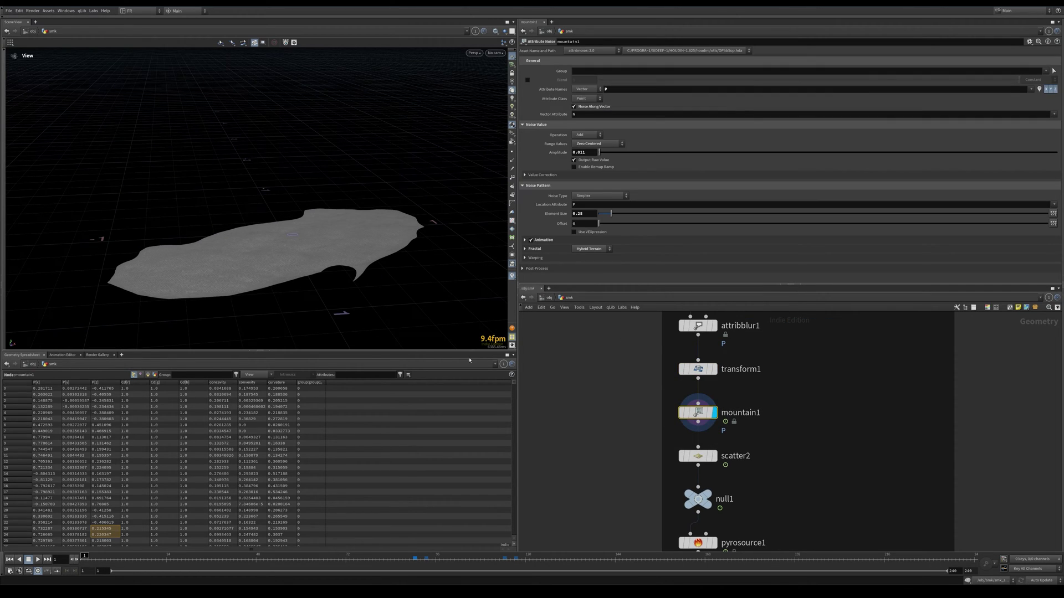
pyautogui.moveTo(310, 256); pyautogui.dragTo(305, 278)
pyautogui.moveTo(304, 277); pyautogui.dragTo(318, 266, button='right')
pyautogui.moveTo(318, 266); pyautogui.dragTo(310, 238)
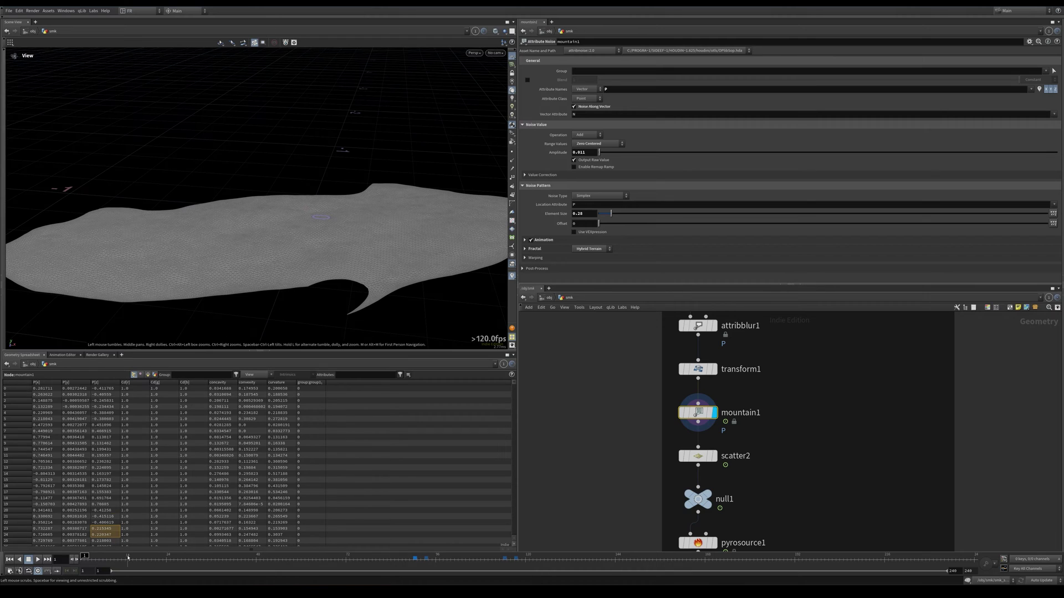
pyautogui.moveTo(128, 558); pyautogui.dragTo(83, 555)
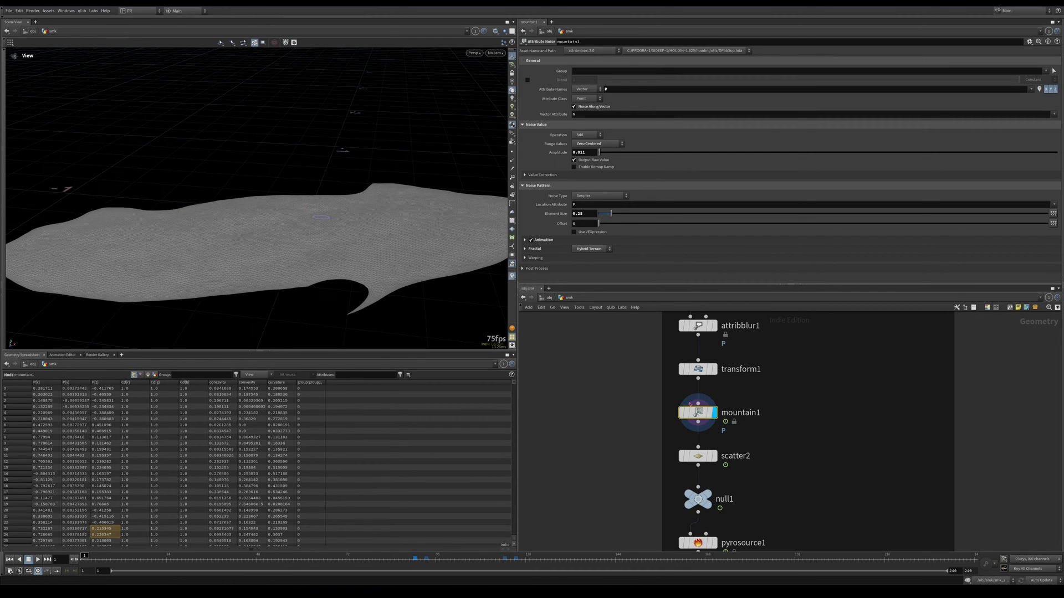
pyautogui.click(556, 240)
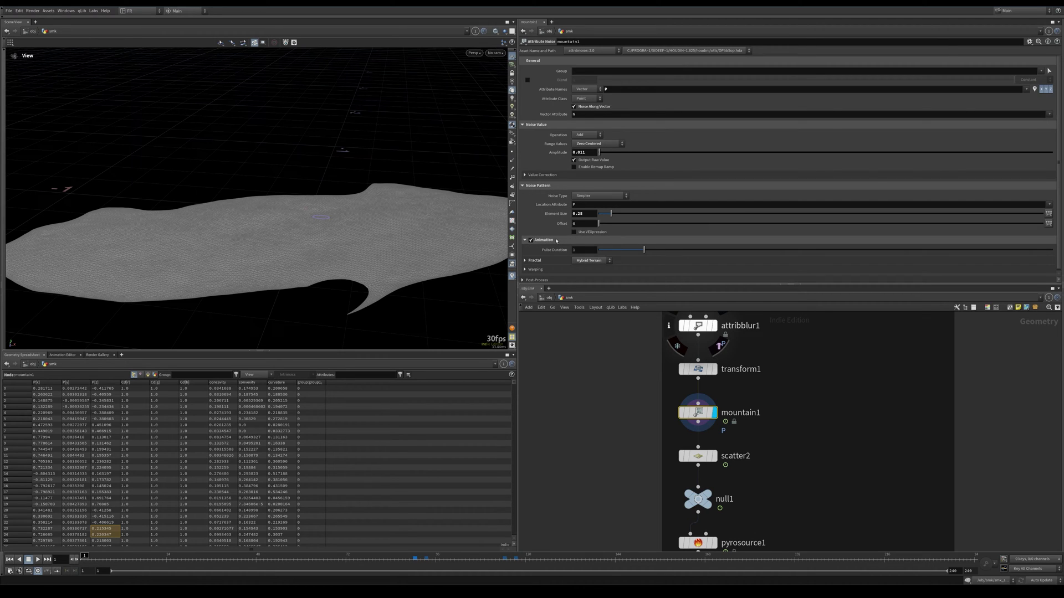
# - Display scatter2 and pyrosource1 in turn and examine the scatter settings and pyro source attributes
pyautogui.moveTo(716, 454); pyautogui.dragTo(678, 350, button='middle')
pyautogui.click(696, 377)
pyautogui.click(692, 341)
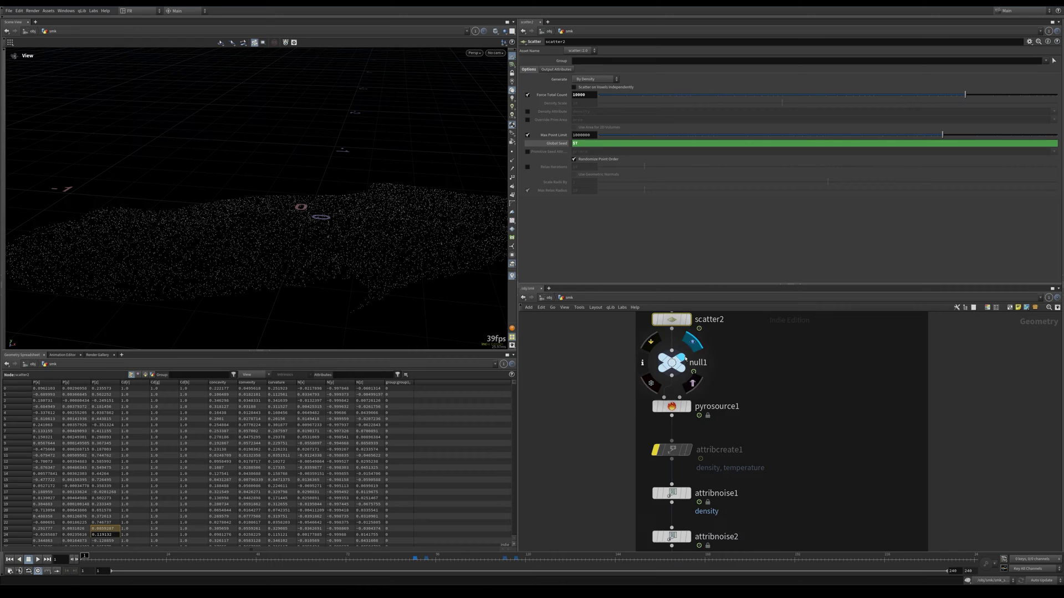
pyautogui.moveTo(696, 410); pyautogui.dragTo(696, 364, button='middle')
pyautogui.click(694, 363)
pyautogui.moveTo(606, 332); pyautogui.dragTo(606, 358, button='middle')
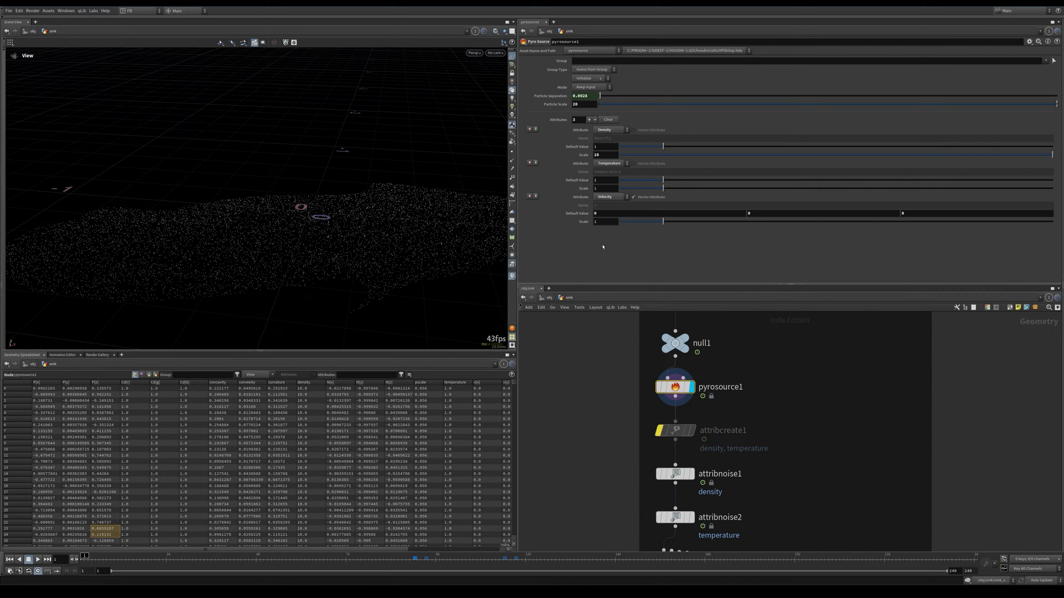
pyautogui.moveTo(663, 454); pyautogui.dragTo(650, 451, button='middle')
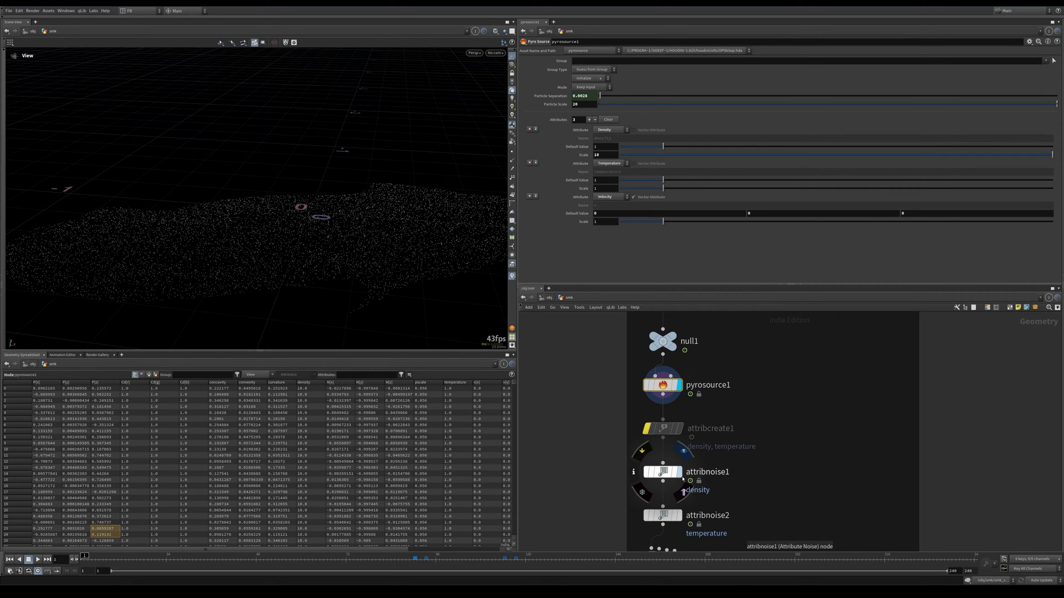
# - Examine the density noise parameters of attribnoise1 and display the attribnoise2 temperature noise node
pyautogui.click(654, 476)
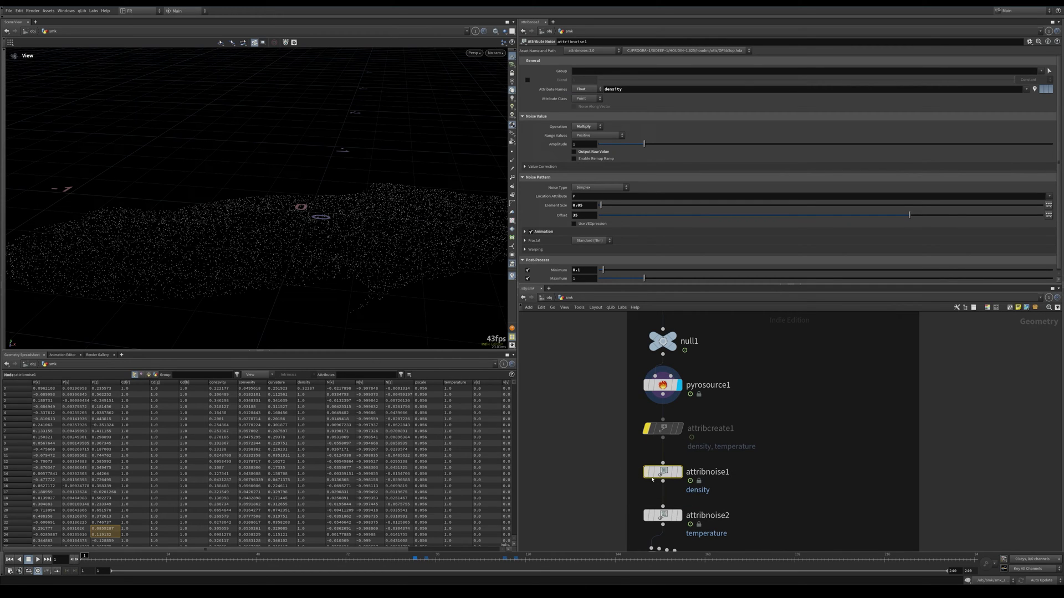
pyautogui.moveTo(751, 504); pyautogui.dragTo(751, 457, button='middle')
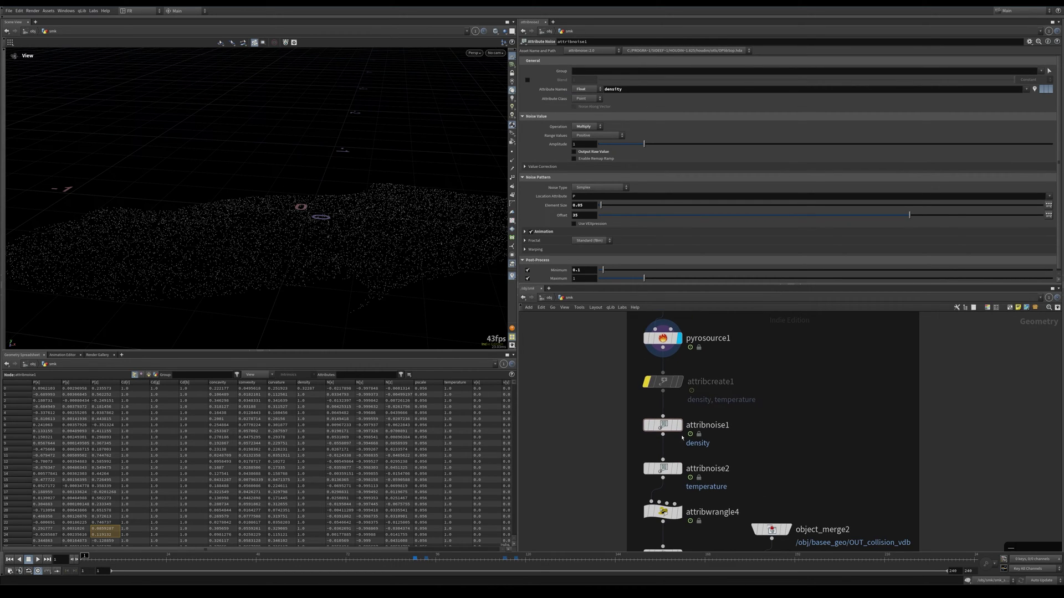
pyautogui.moveTo(684, 473)
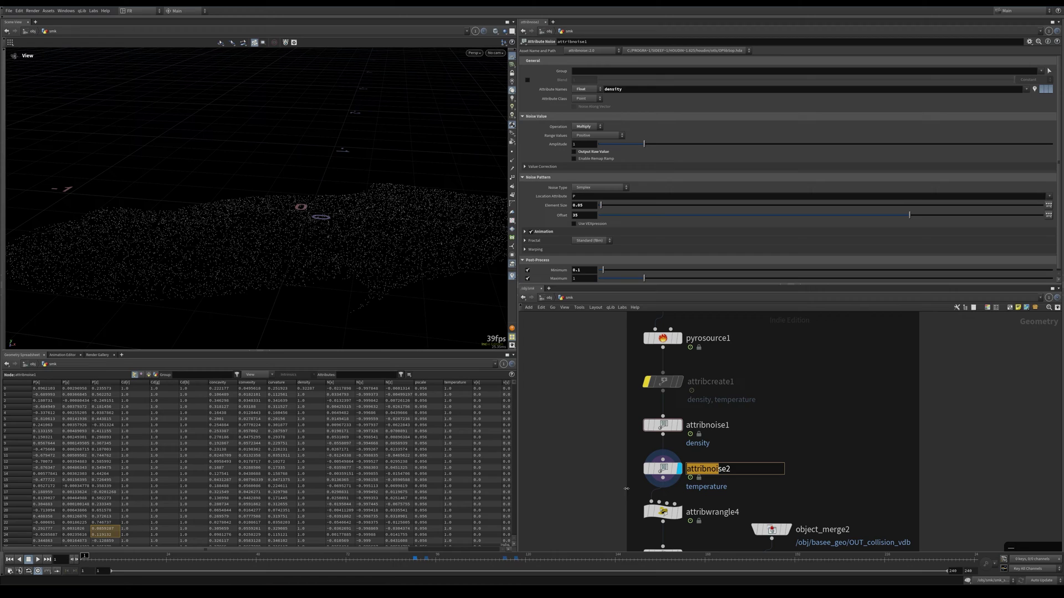
# - Display attribwrangle4, examine its VEX expression and visualise the point normals in the viewport
pyautogui.moveTo(787, 501); pyautogui.dragTo(780, 391, button='middle')
pyautogui.click(672, 406)
pyautogui.click(672, 406)
pyautogui.moveTo(676, 334)
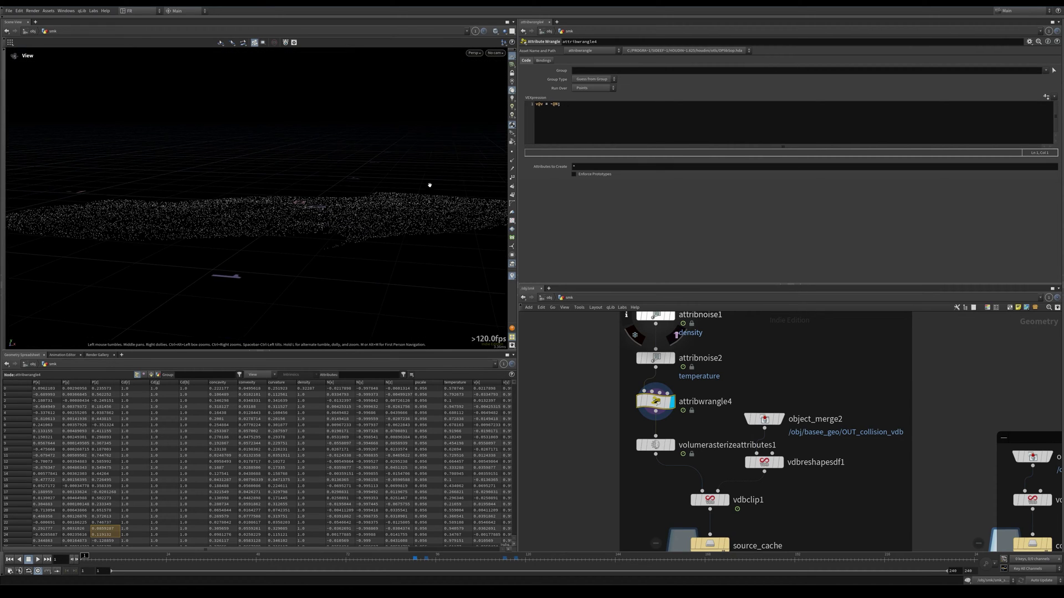
pyautogui.click(512, 161)
pyautogui.moveTo(456, 238); pyautogui.dragTo(388, 330)
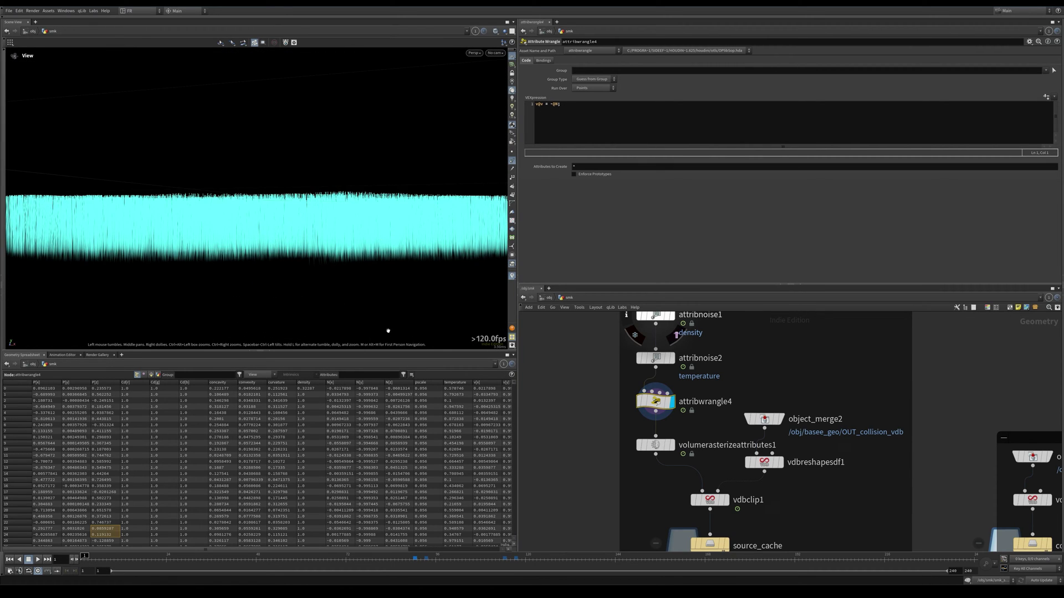
pyautogui.moveTo(395, 254); pyautogui.dragTo(400, 259)
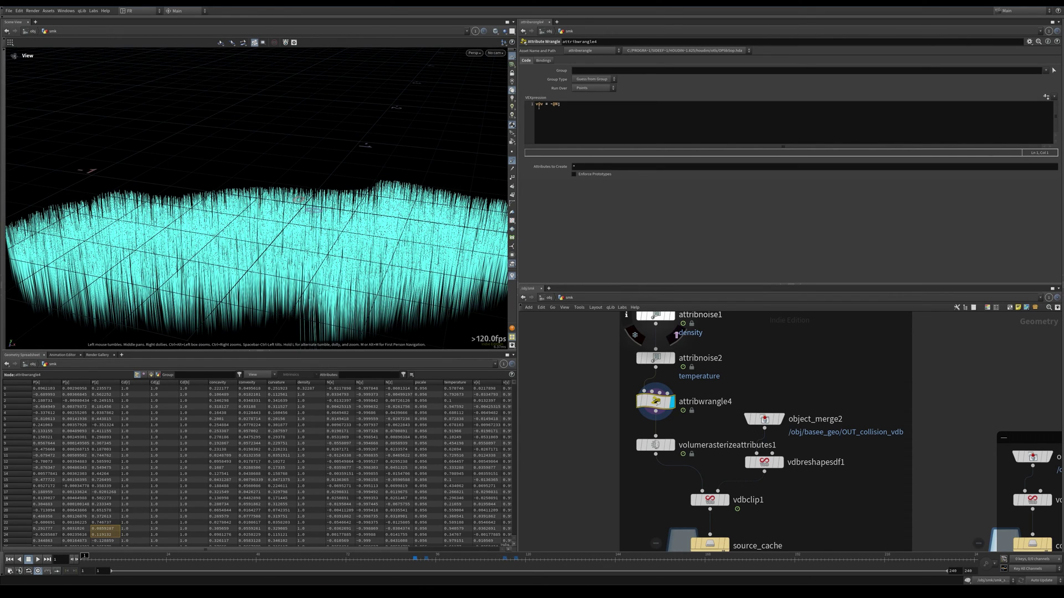
pyautogui.moveTo(429, 291); pyautogui.dragTo(439, 241)
# - Hide the point normals and toggle the point velocity trails to check the velocity direction, leaving them hidden
pyautogui.click(511, 160)
pyautogui.click(511, 169)
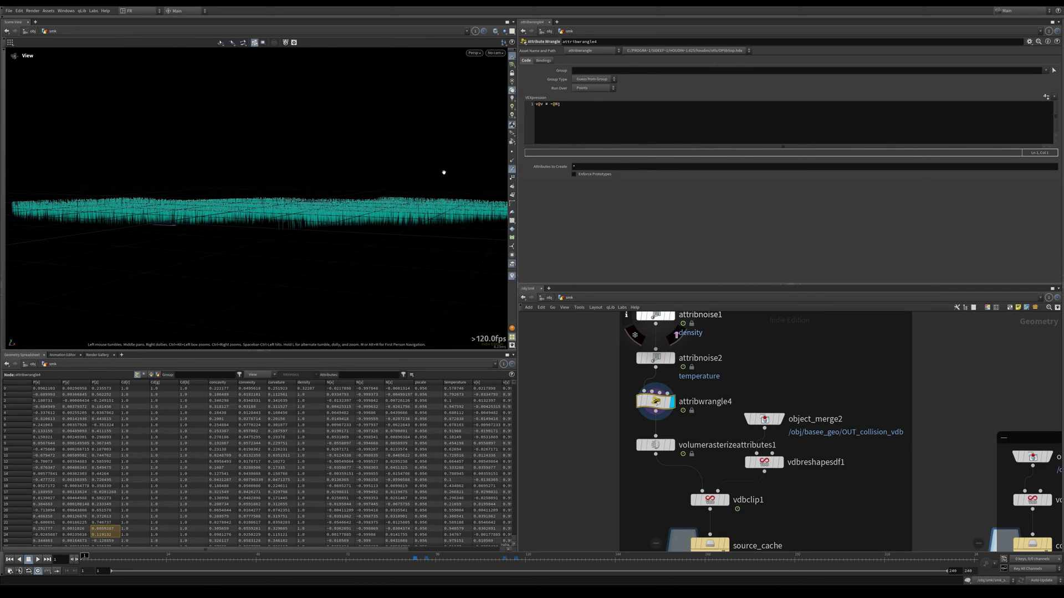
pyautogui.click(511, 169)
pyautogui.click(512, 168)
pyautogui.click(512, 169)
# - Display volumerasterizeattributes1 and examine its parameters and the rasterized density volume
pyautogui.moveTo(606, 478); pyautogui.dragTo(587, 426, button='middle')
pyautogui.scroll(-1, 607, 432)
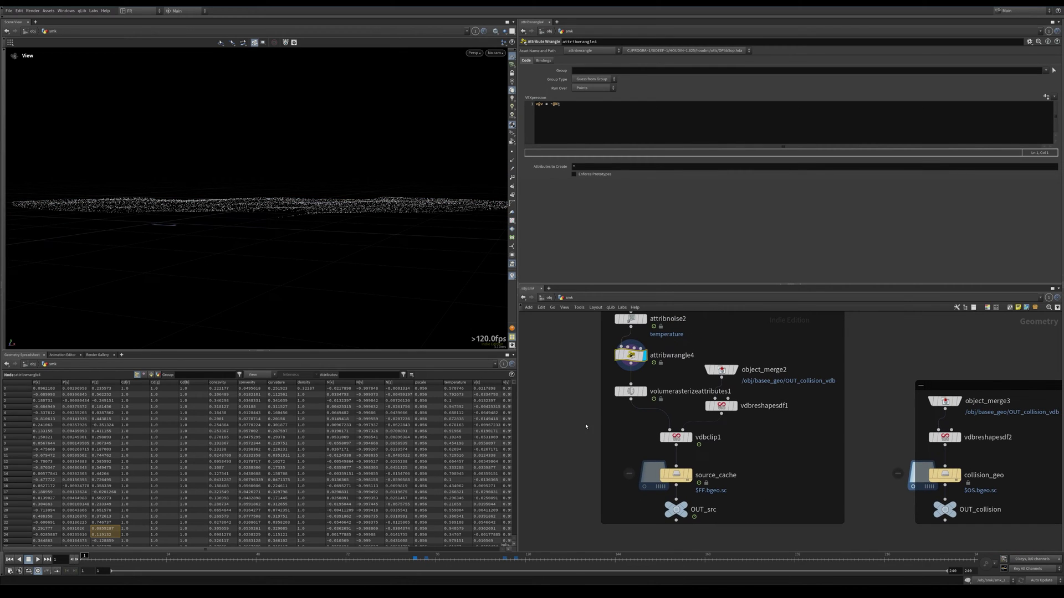
pyautogui.click(643, 390)
pyautogui.click(631, 391)
pyautogui.moveTo(366, 206); pyautogui.dragTo(409, 303)
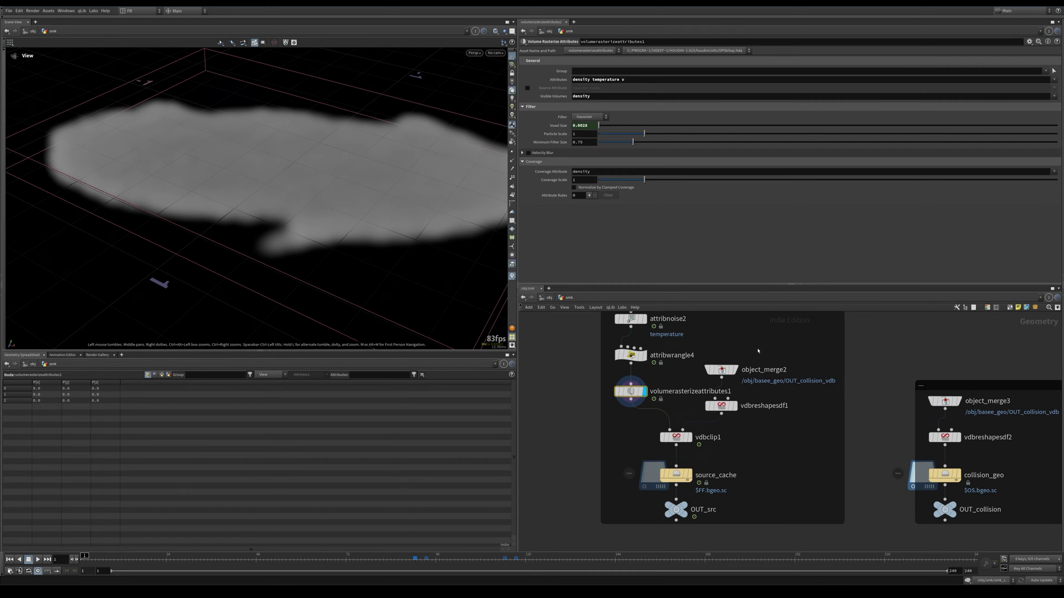
# - Display object_merge2 and vdbreshapesdf1 in turn, examining the imported collision VDB and the Erode settings
pyautogui.click(734, 370)
pyautogui.click(720, 369)
pyautogui.moveTo(311, 266); pyautogui.dragTo(339, 297)
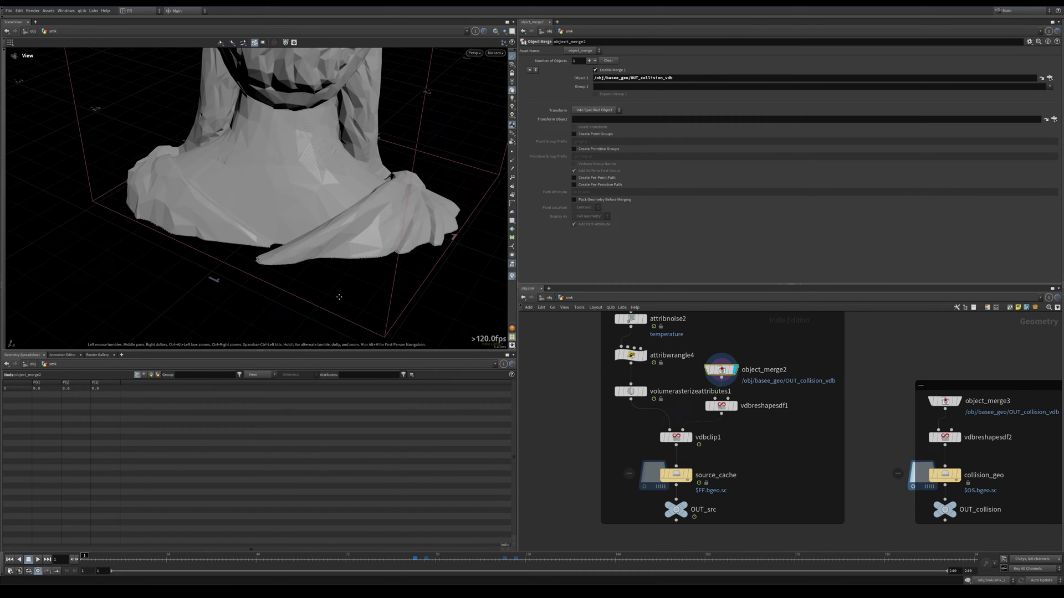
pyautogui.moveTo(338, 186); pyautogui.dragTo(330, 246, button='middle')
pyautogui.moveTo(330, 247); pyautogui.dragTo(305, 196, button='right')
pyautogui.moveTo(306, 195); pyautogui.dragTo(292, 221, button='middle')
pyautogui.moveTo(291, 221); pyautogui.dragTo(333, 166)
pyautogui.click(735, 406)
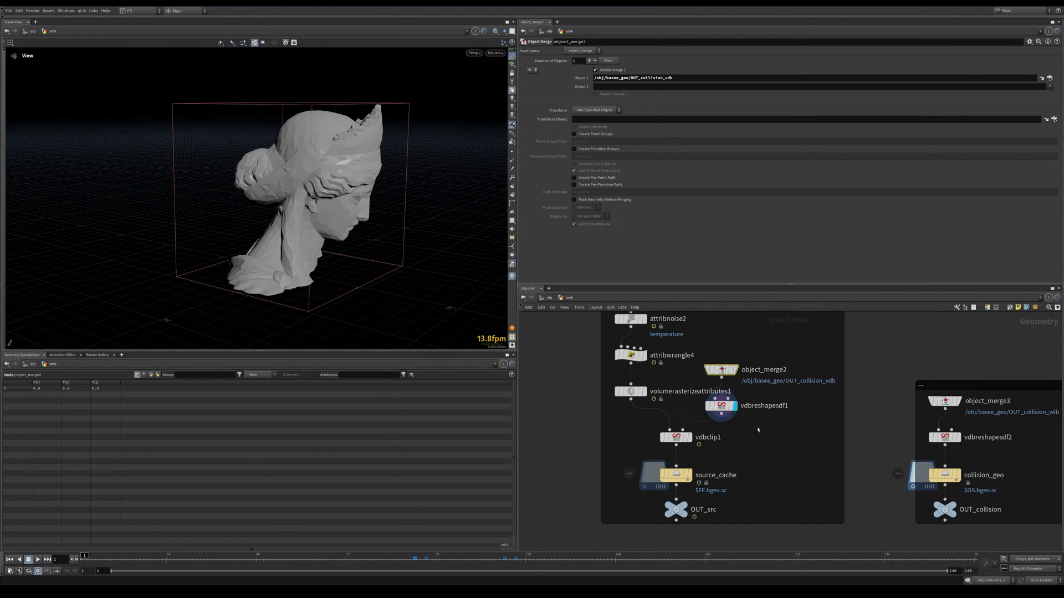
pyautogui.click(752, 412)
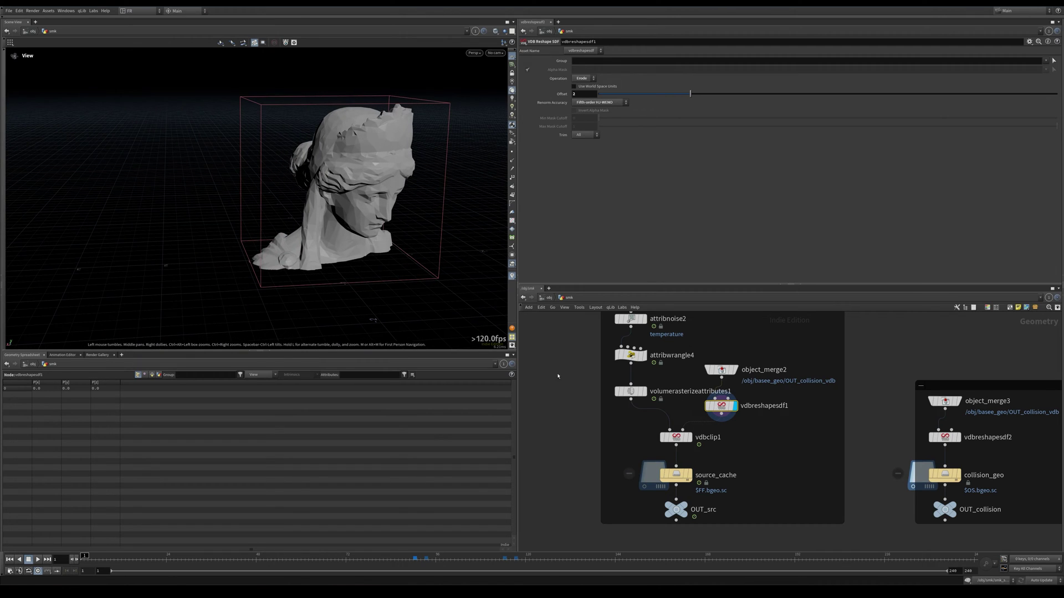
# - Compare the source volume at volumerasterizeattributes1 with the clipped result at vdbclip1
pyautogui.click(677, 439)
pyautogui.click(645, 392)
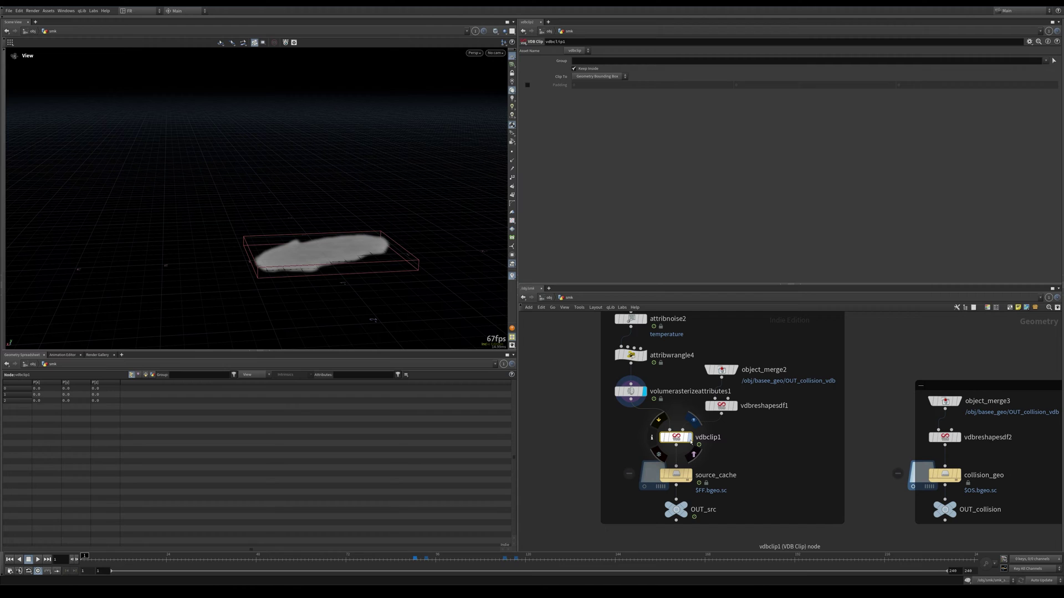
pyautogui.click(693, 420)
# - Recheck the vdbreshapesdf1 collision shape, then return the display to vdbclip1 and examine its parameters and clipped volume
pyautogui.click(722, 406)
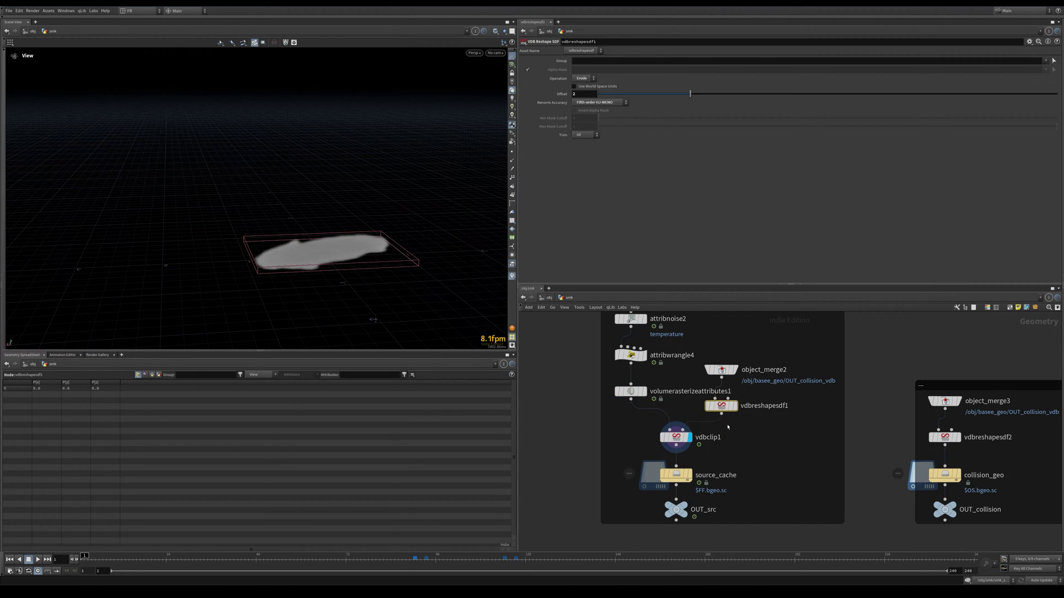
pyautogui.click(735, 406)
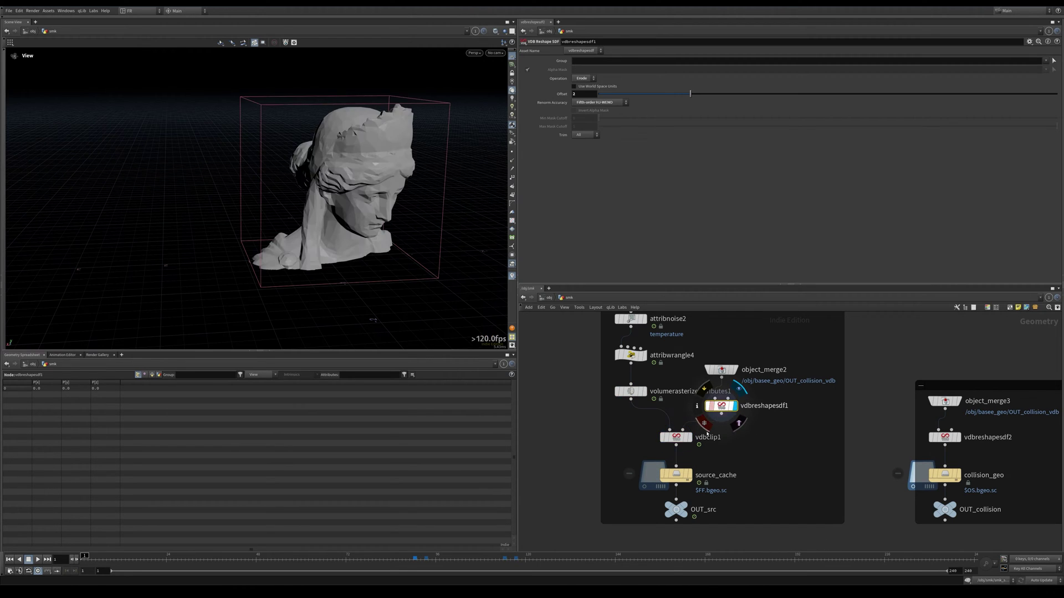
pyautogui.click(690, 437)
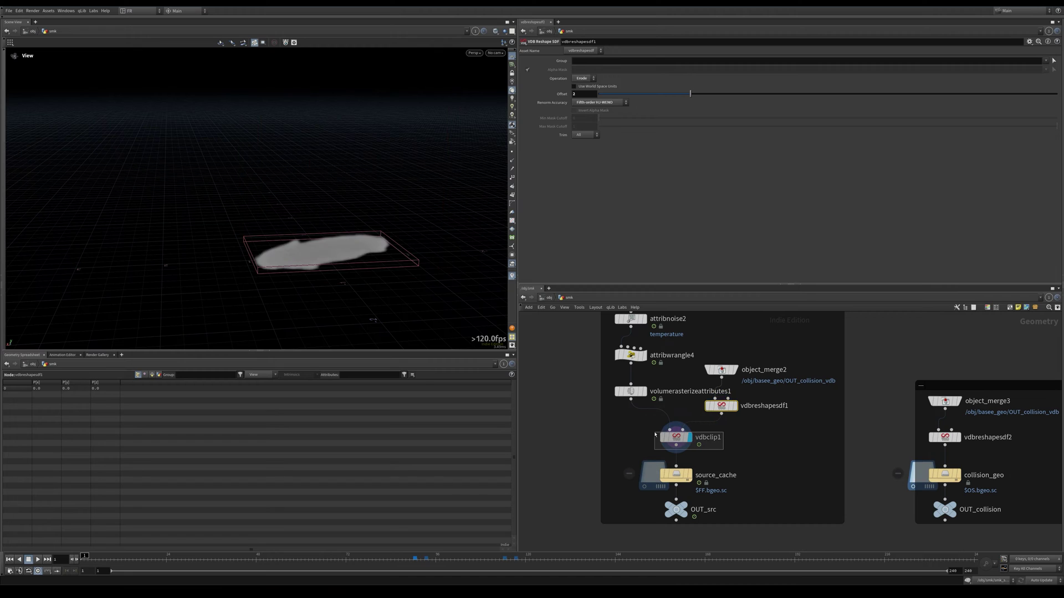
pyautogui.moveTo(723, 449); pyautogui.dragTo(655, 432)
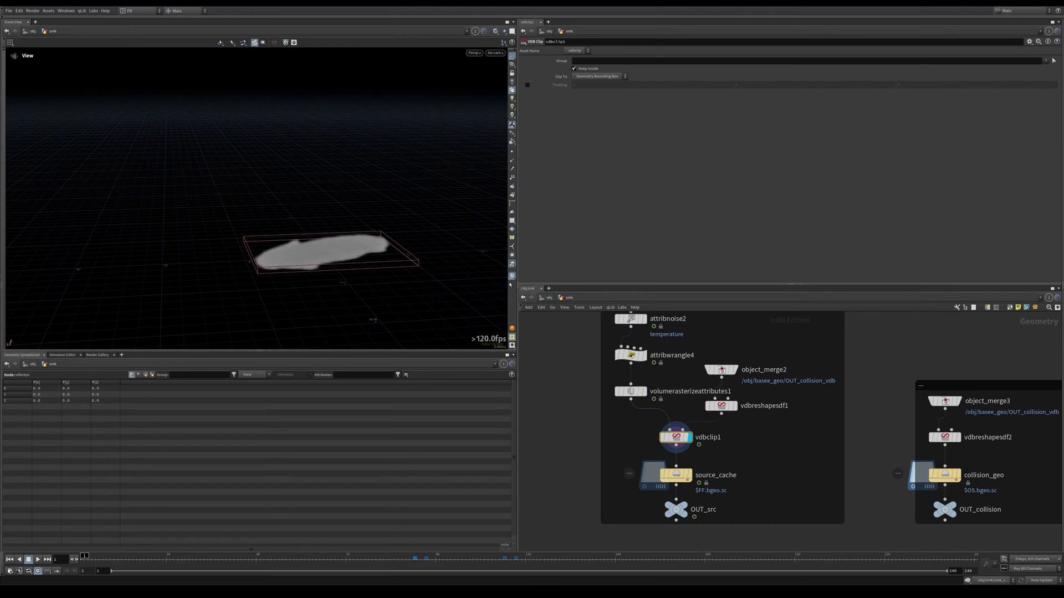
pyautogui.moveTo(476, 286); pyautogui.dragTo(440, 287)
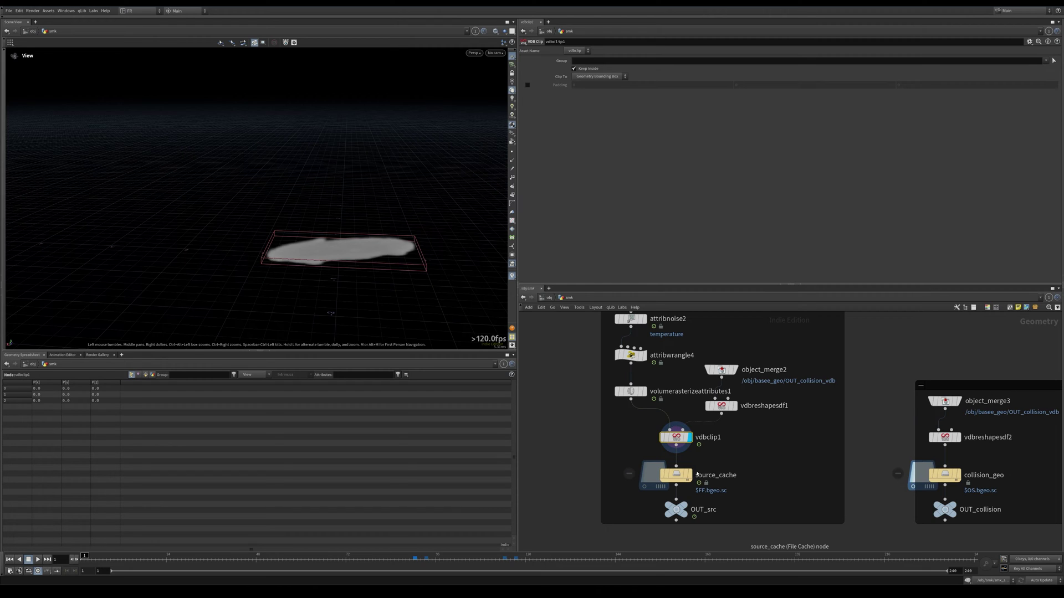
# - Display the OUT_src null below source_cache and examine the finished smoke source volume
pyautogui.click(693, 493)
pyautogui.moveTo(746, 511); pyautogui.dragTo(656, 405, button='middle')
pyautogui.scroll(-3, 656, 404)
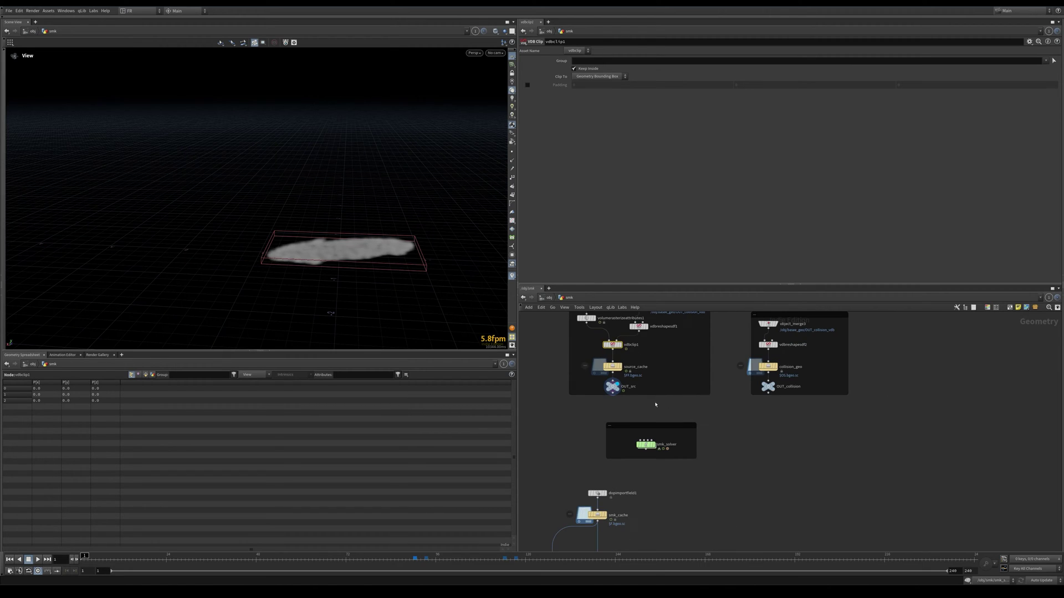
pyautogui.click(612, 386)
pyautogui.scroll(4, 737, 344)
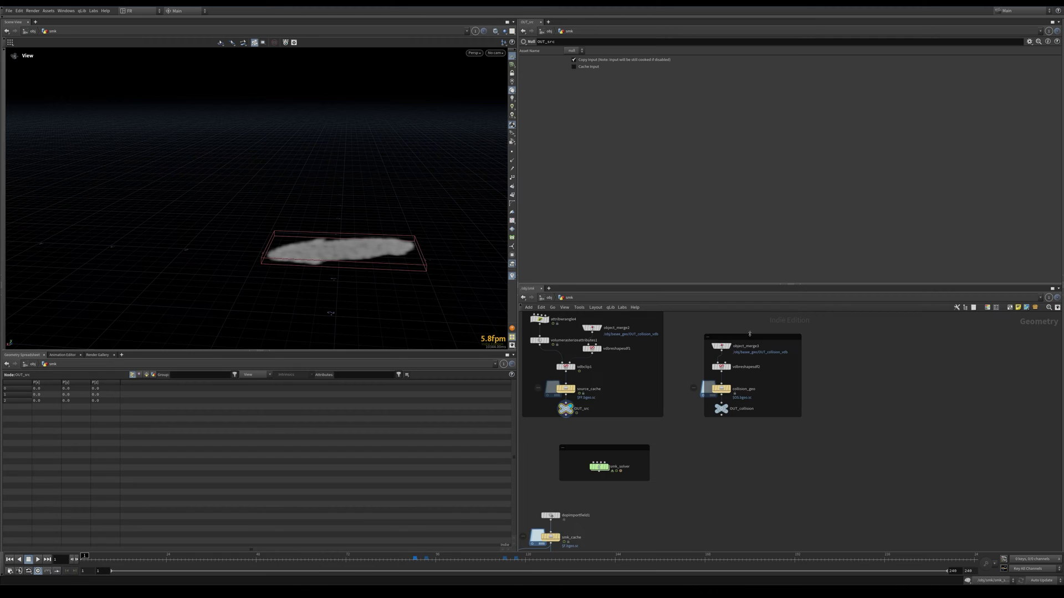
# - Display object_merge3 and vdbreshapesdf2 in turn, examining the imported collision VDB up close and the expression driving the Offset
pyautogui.click(737, 345)
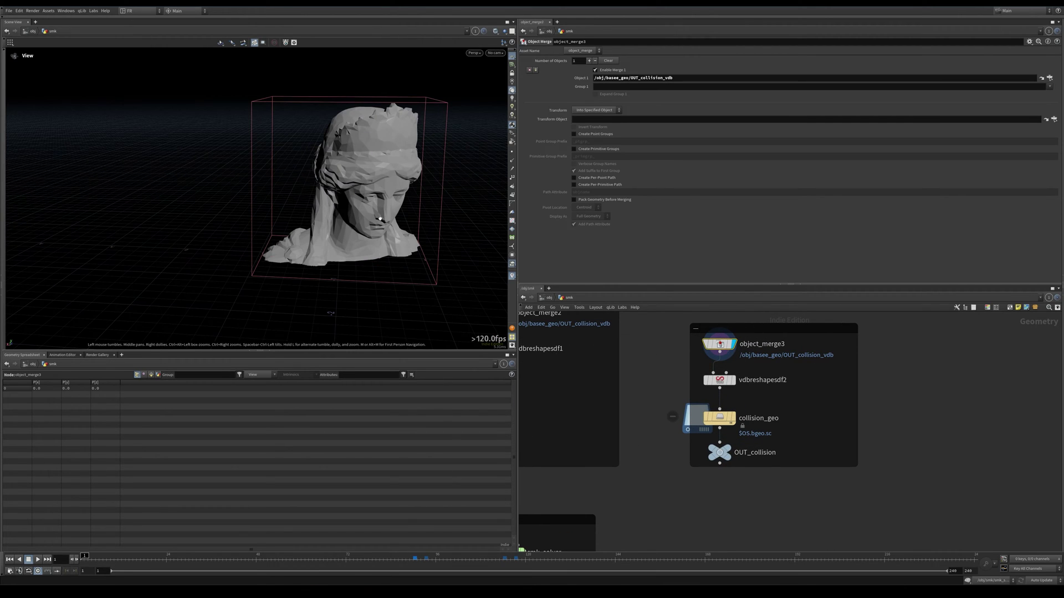
pyautogui.scroll(10, 421, 238)
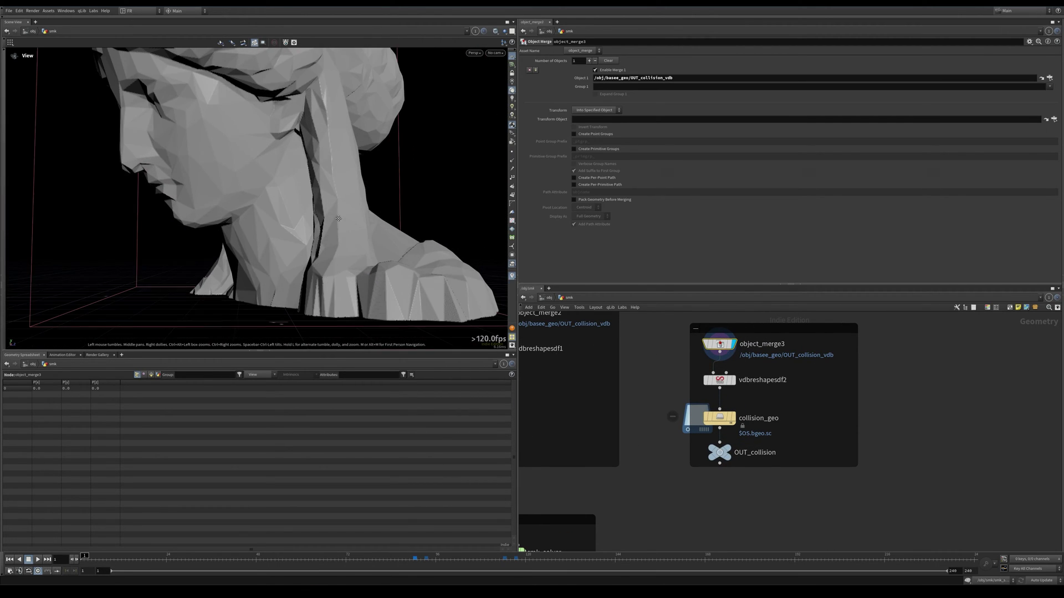
pyautogui.moveTo(762, 395)
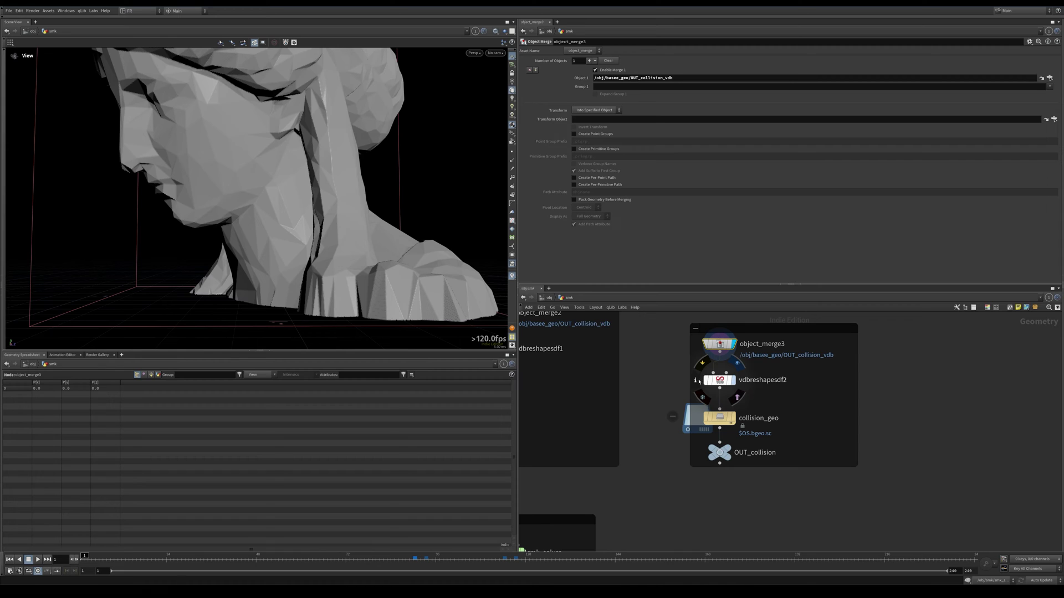
pyautogui.click(719, 380)
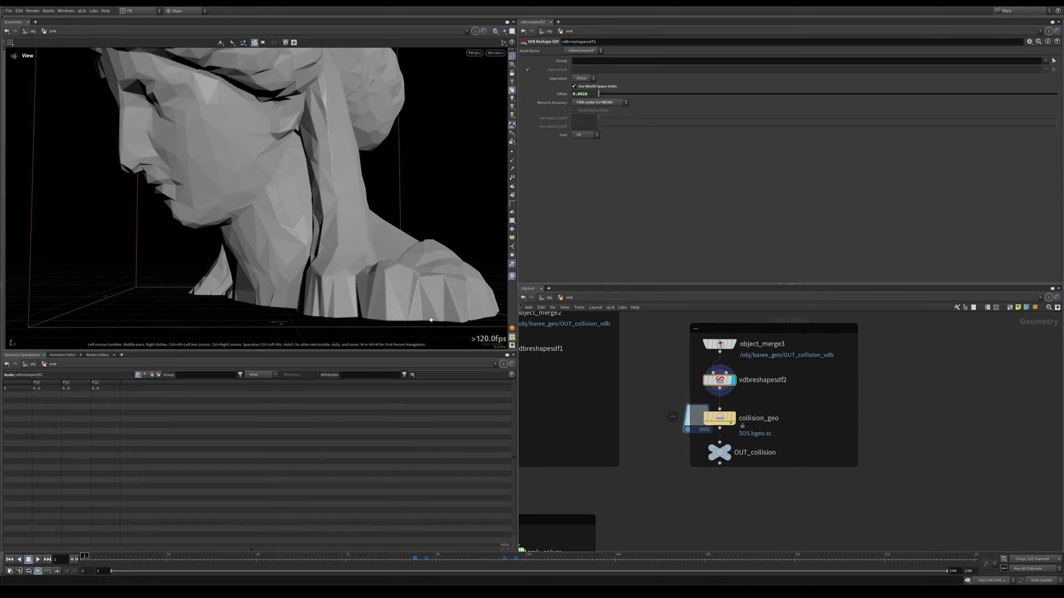
pyautogui.scroll(2, 397, 252)
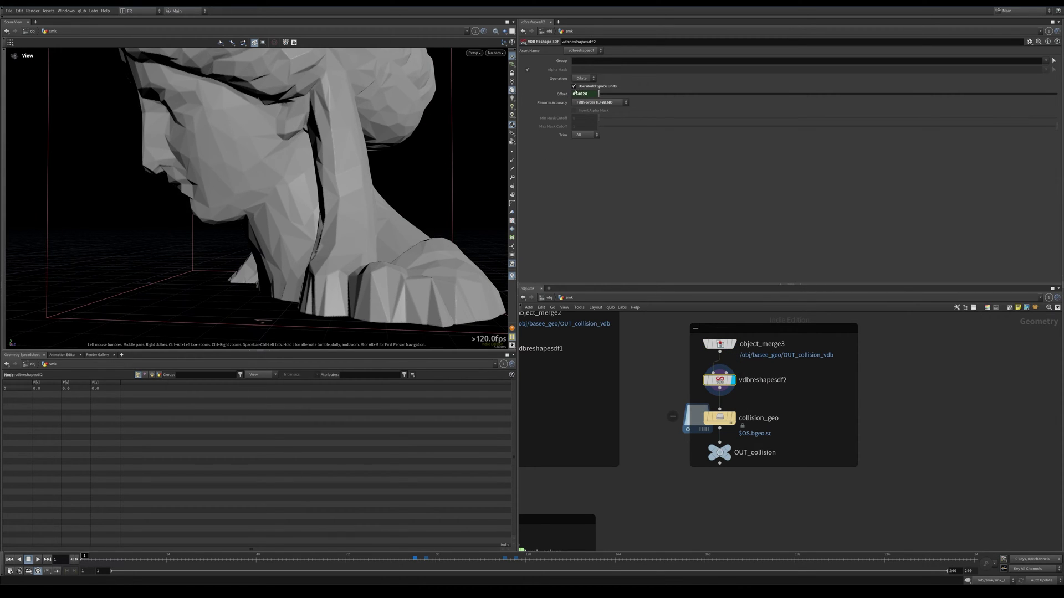
pyautogui.click(560, 94)
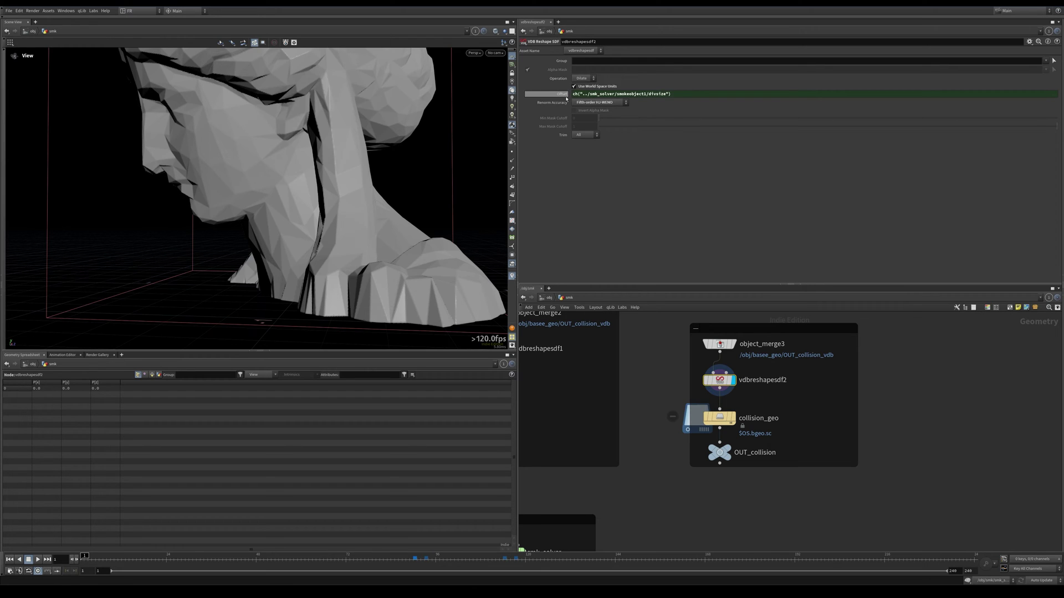
pyautogui.click(561, 94)
pyautogui.moveTo(706, 447); pyautogui.dragTo(697, 418, button='middle')
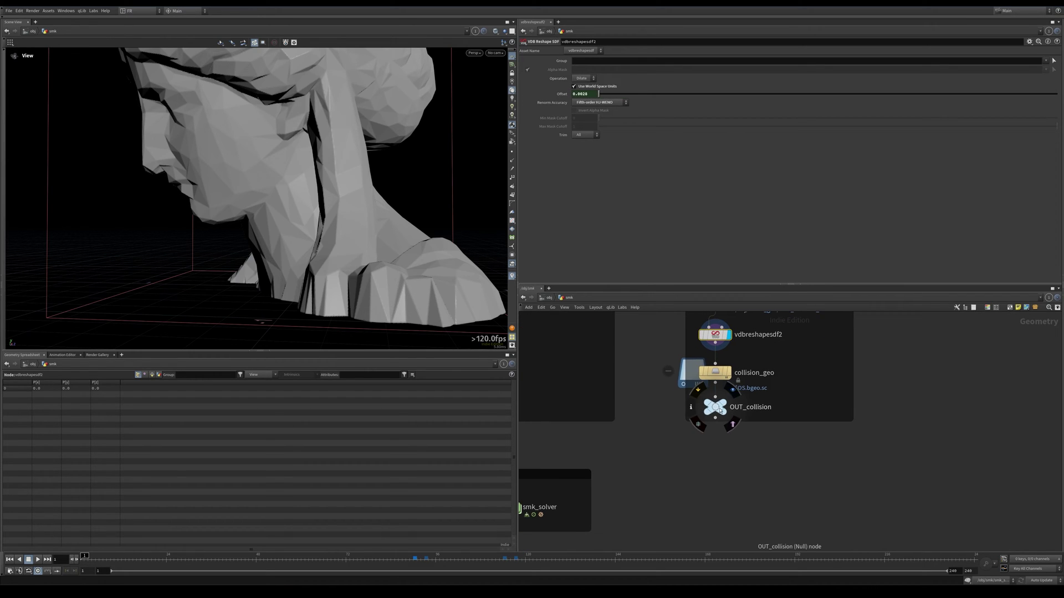
# - Display the OUT_collision null, then enter the smk_solver DOP network to view its node layout
pyautogui.click(711, 423)
pyautogui.scroll(-2, 809, 485)
pyautogui.scroll(2, 744, 539)
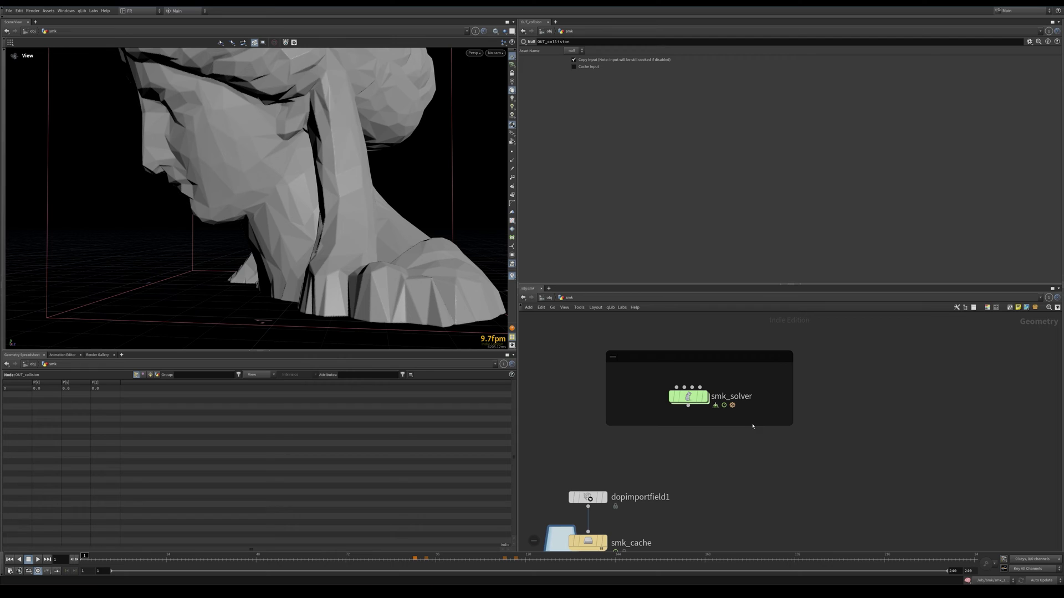
pyautogui.click(693, 401)
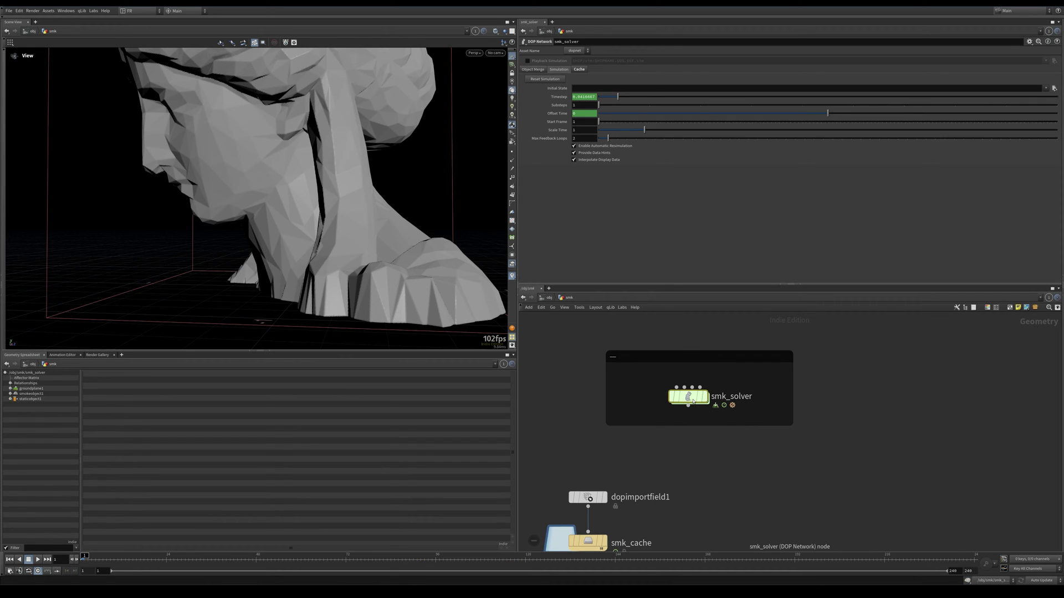
pyautogui.doubleClick(693, 401)
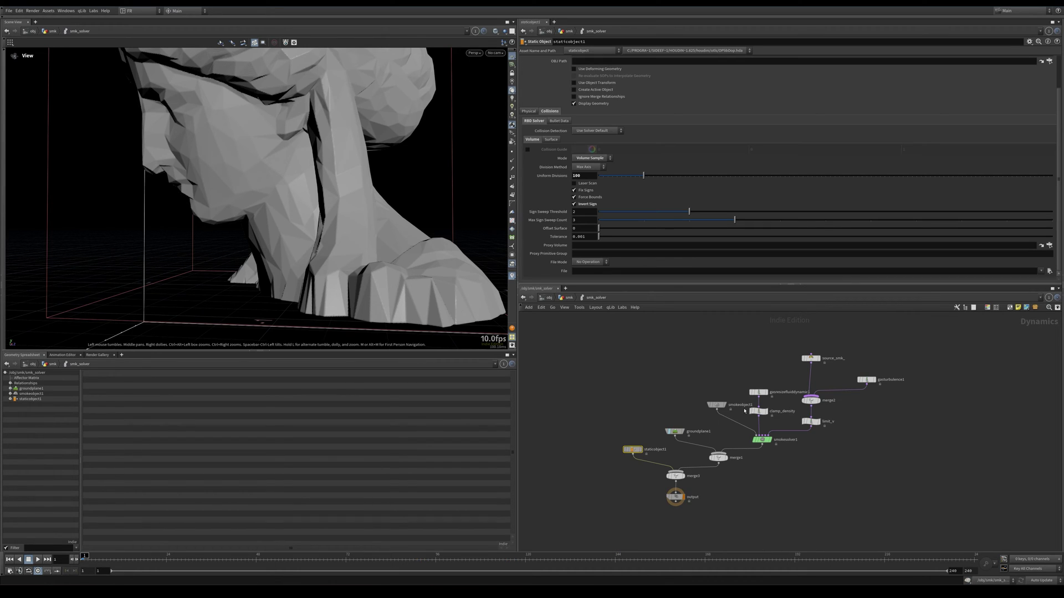
pyautogui.scroll(4, 626, 452)
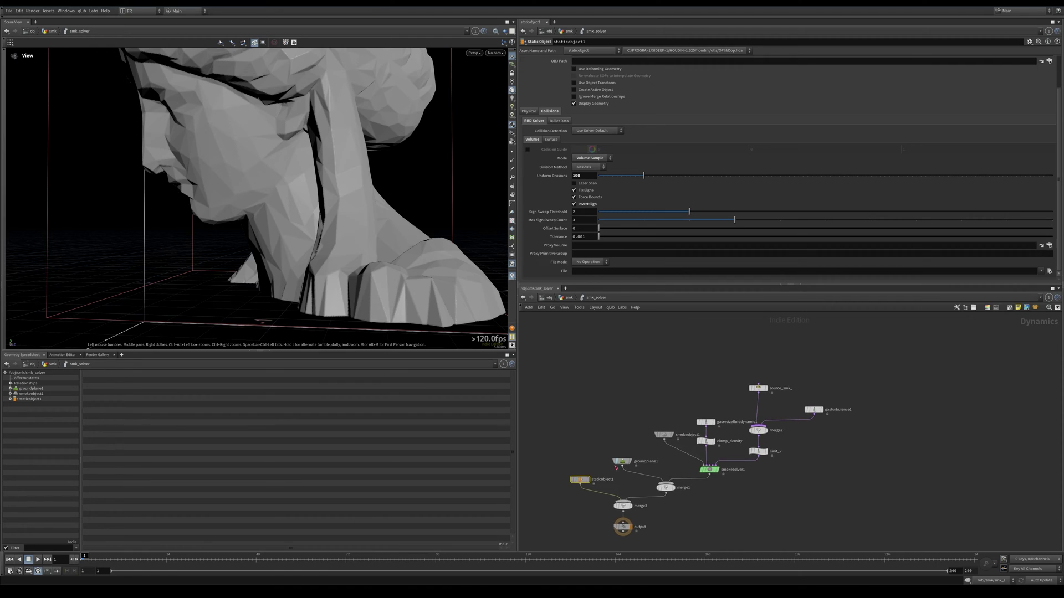
# - Display staticobject1 and examine its volume collision settings within the solver network
pyautogui.click(568, 489)
pyautogui.scroll(-4, 602, 420)
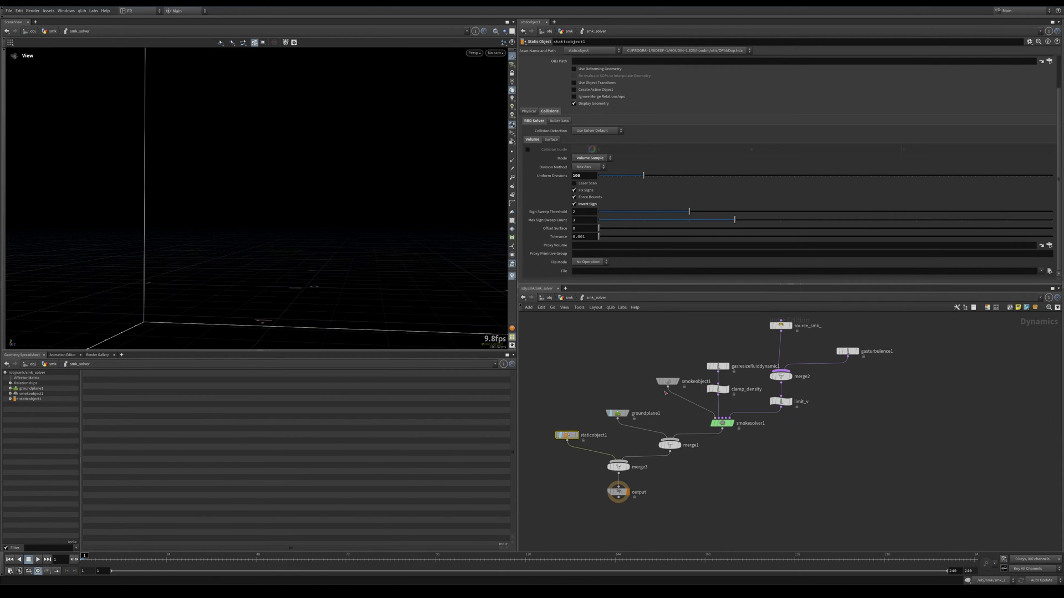
pyautogui.moveTo(749, 332); pyautogui.dragTo(714, 375, button='middle')
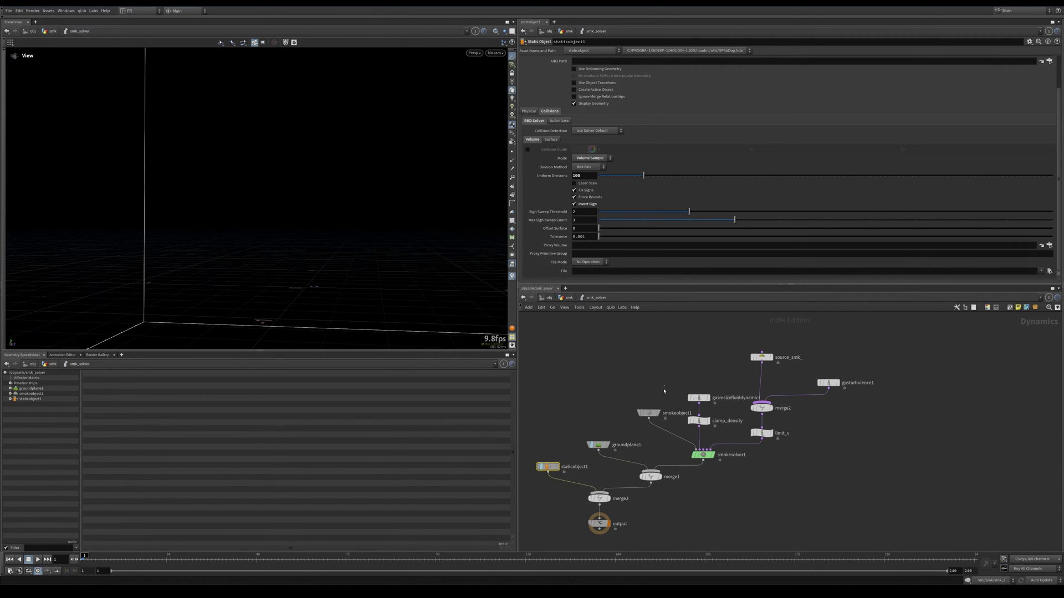
# - Select smokeobject1 and examine its Division Size, container size and density guide settings
pyautogui.click(648, 413)
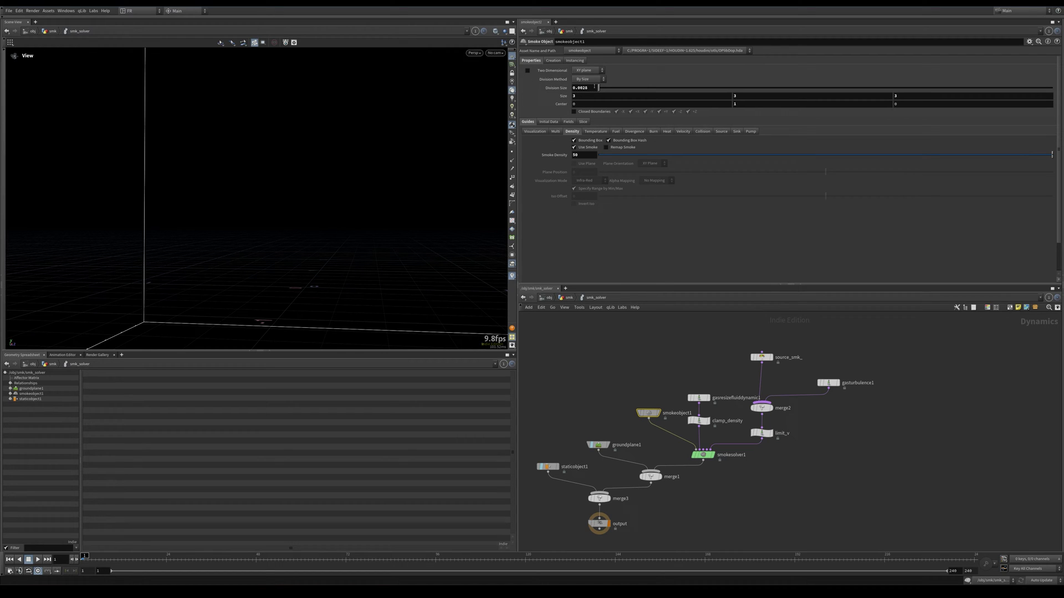
pyautogui.doubleClick(589, 87)
pyautogui.click(658, 356)
pyautogui.moveTo(673, 382); pyautogui.dragTo(642, 356, button='middle')
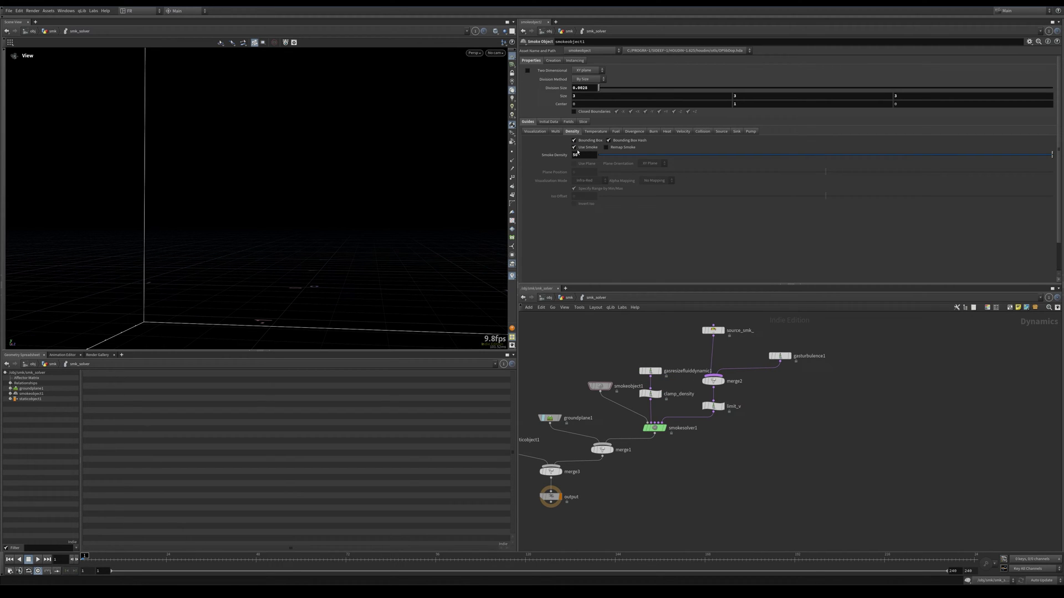
pyautogui.moveTo(673, 400); pyautogui.dragTo(678, 390, button='middle')
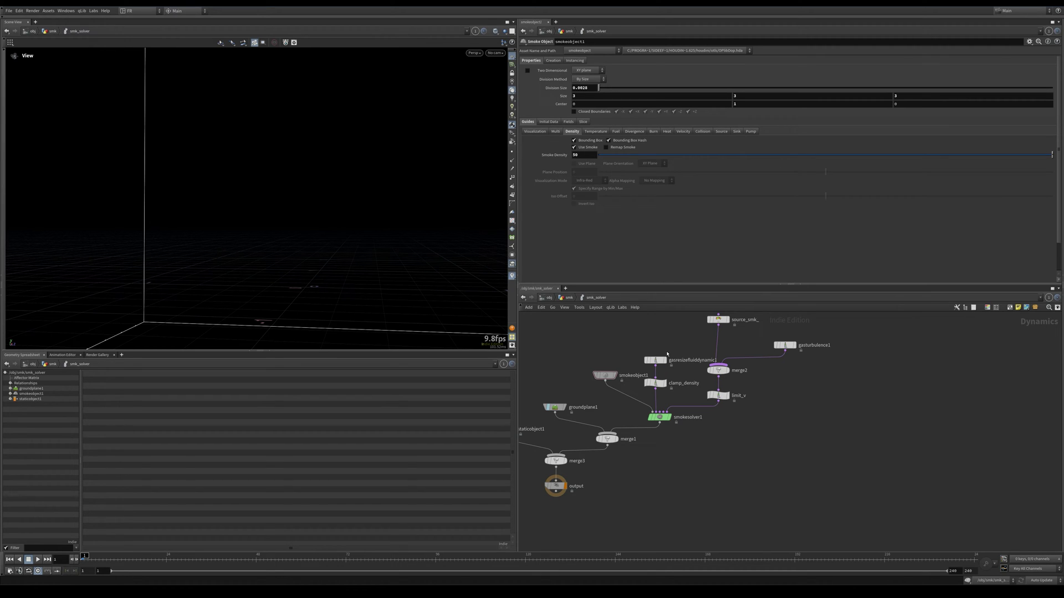
# - Select gasresizefluiddynamic1 and examine its padding, bounds and reference field settings
pyautogui.moveTo(667, 343); pyautogui.dragTo(674, 342, button='middle')
pyautogui.moveTo(675, 344); pyautogui.dragTo(661, 365)
pyautogui.moveTo(670, 347); pyautogui.dragTo(640, 390, button='middle')
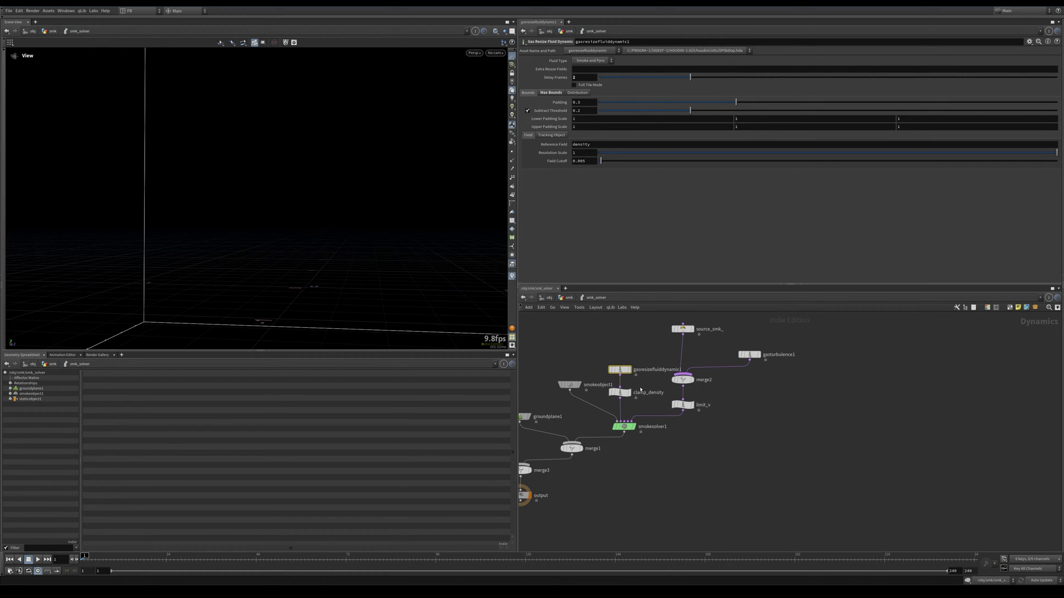
# - Examine the density, temperature and velocity operations of source_smk_, then the noise settings of gasturbulence1
pyautogui.moveTo(667, 336); pyautogui.dragTo(659, 343, button='middle')
pyautogui.click(675, 336)
pyautogui.scroll(-5, 577, 245)
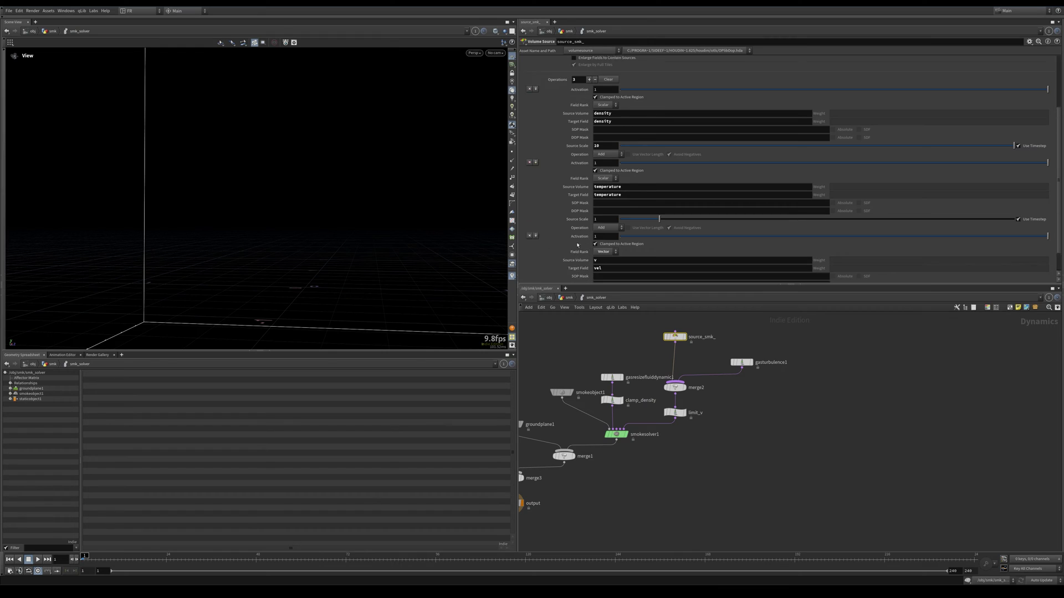
pyautogui.click(742, 362)
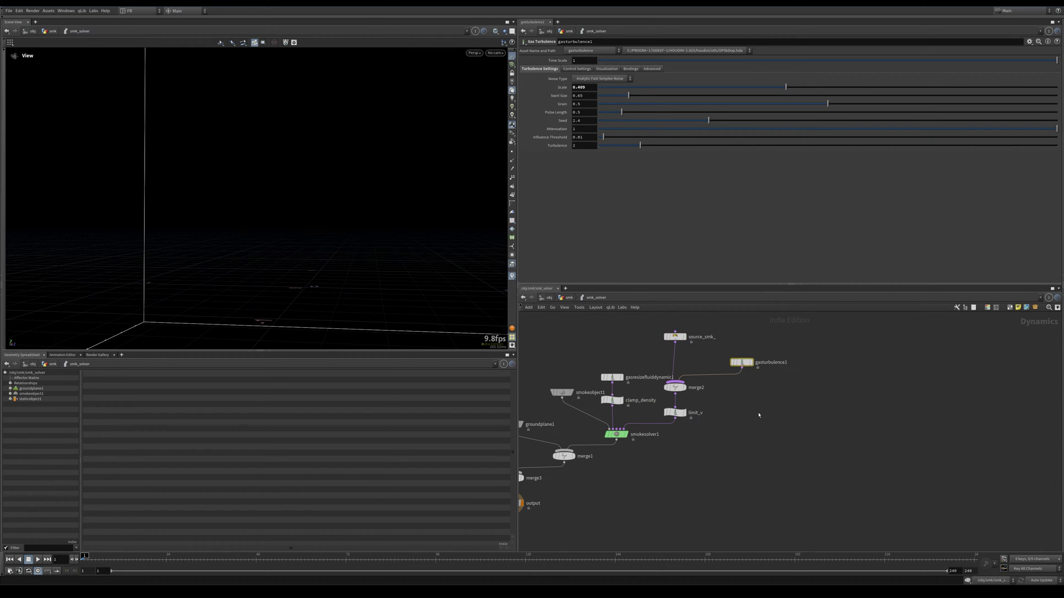
pyautogui.moveTo(773, 431); pyautogui.dragTo(795, 439, button='middle')
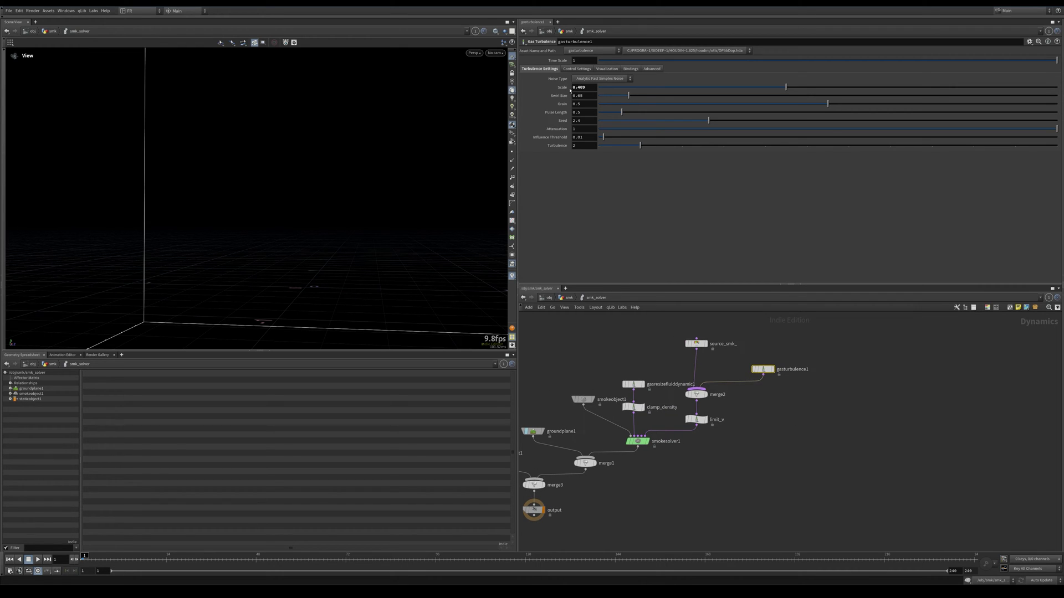
pyautogui.moveTo(777, 428); pyautogui.dragTo(852, 400, button='middle')
# - Recheck gasresizefluiddynamic1, then select clamp_density and examine its VEX expression that clamps the density field
pyautogui.click(708, 355)
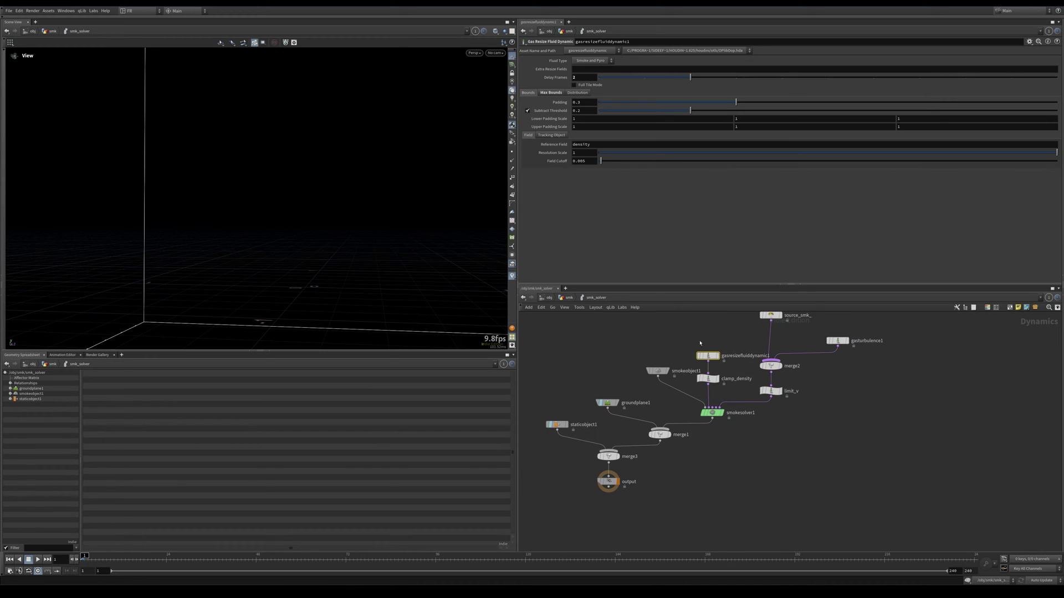
pyautogui.click(712, 380)
pyautogui.scroll(5, 717, 397)
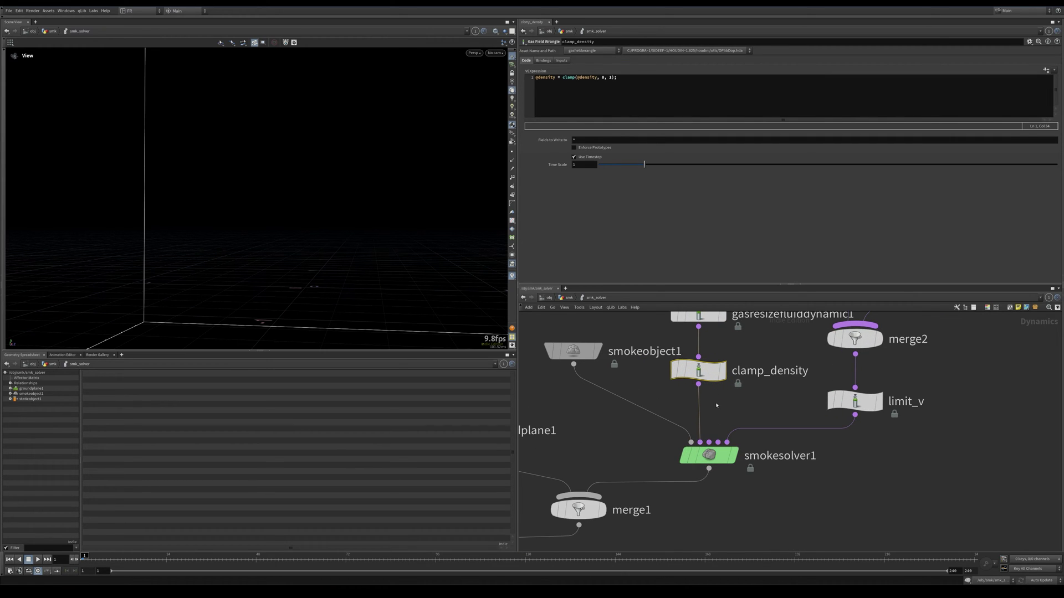
pyautogui.moveTo(717, 406); pyautogui.dragTo(717, 439, button='middle')
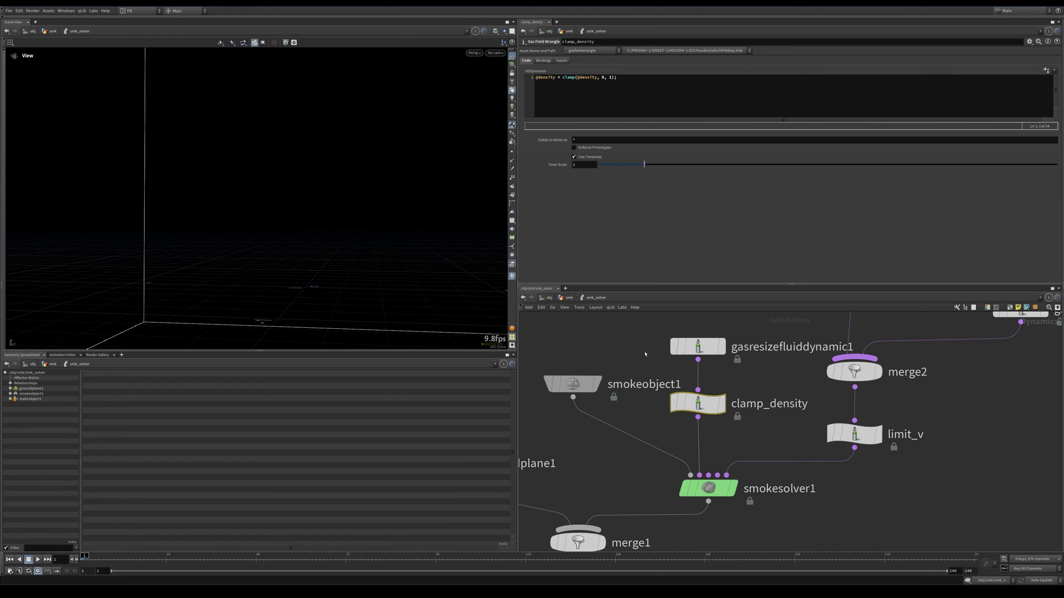
# - Select the limit_v gas field wrangle and highlight its entire VEX expression for review
pyautogui.moveTo(773, 422); pyautogui.dragTo(699, 441, button='middle')
pyautogui.scroll(-2, 886, 417)
pyautogui.moveTo(886, 417); pyautogui.dragTo(810, 397, button='middle')
pyautogui.click(833, 386)
pyautogui.click(772, 420)
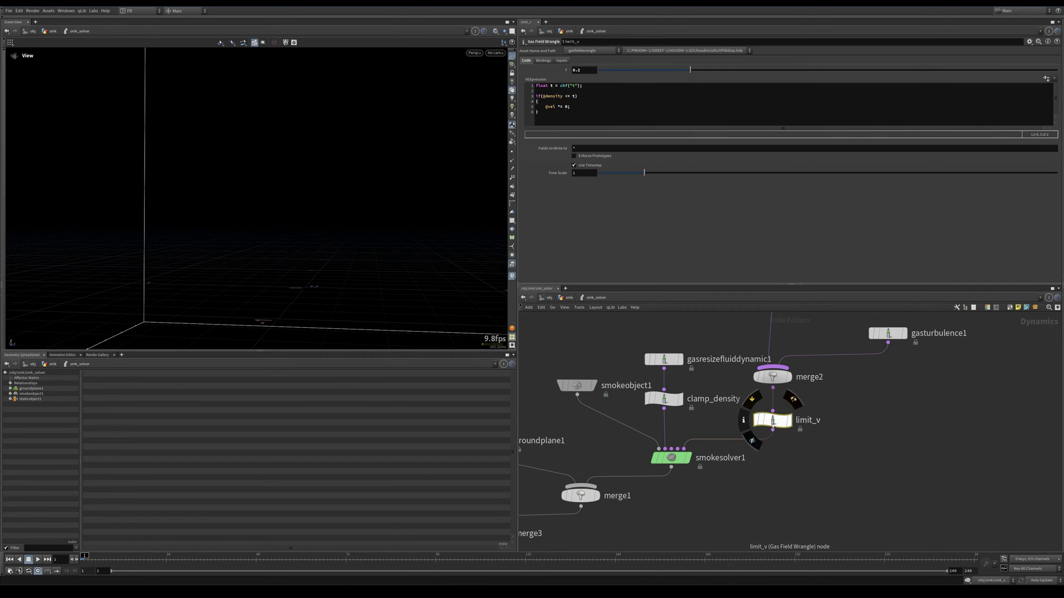
pyautogui.hotkey('ctrl', 'a')
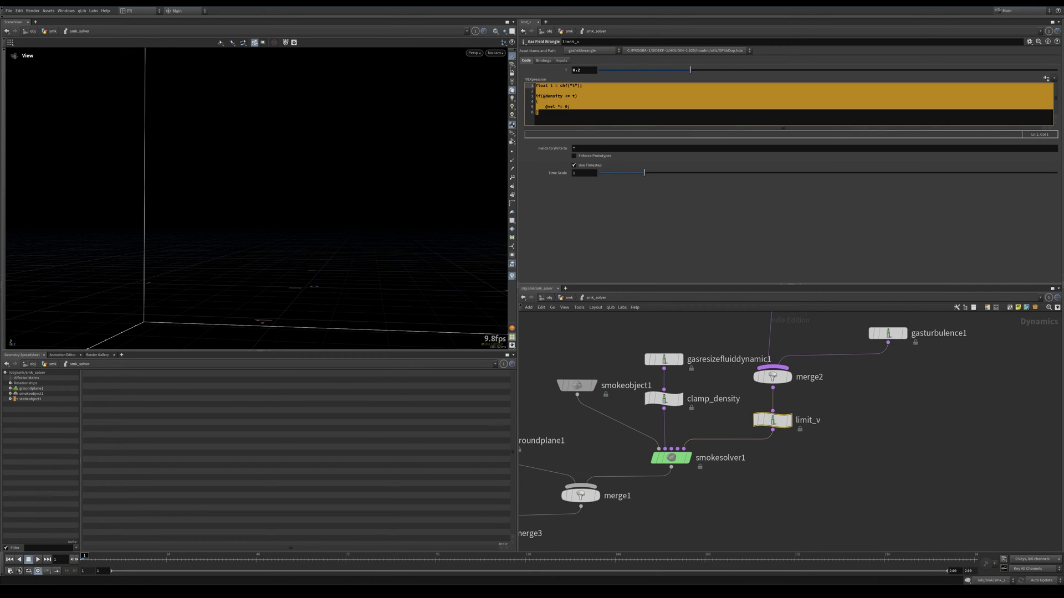
pyautogui.click(628, 117)
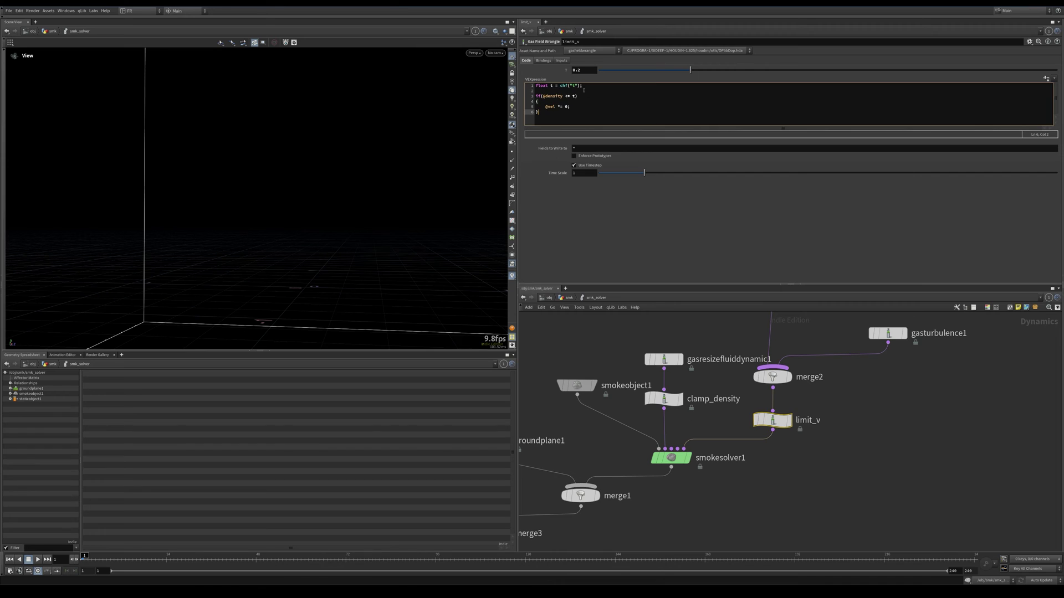
# - Highlight the limit_v code in parts: the threshold declaration, the density condition and the velocity multiplication
pyautogui.moveTo(583, 86); pyautogui.dragTo(538, 87)
pyautogui.click(578, 101)
pyautogui.click(574, 86)
pyautogui.press('Down')
pyautogui.moveTo(578, 96)
pyautogui.mouseDown()
pyautogui.moveTo(536, 96)
pyautogui.moveTo(577, 109)
pyautogui.mouseUp()
pyautogui.click(587, 115)
pyautogui.moveTo(581, 106); pyautogui.dragTo(562, 107)
pyautogui.click(565, 106)
# - Select smokesolver1 and examine its substep settings, then its collision and source relationship settings
pyautogui.moveTo(847, 459)
pyautogui.mouseDown(button='middle')
pyautogui.moveTo(872, 444)
pyautogui.moveTo(862, 459)
pyautogui.mouseUp(button='middle')
pyautogui.moveTo(752, 466); pyautogui.dragTo(809, 474, button='middle')
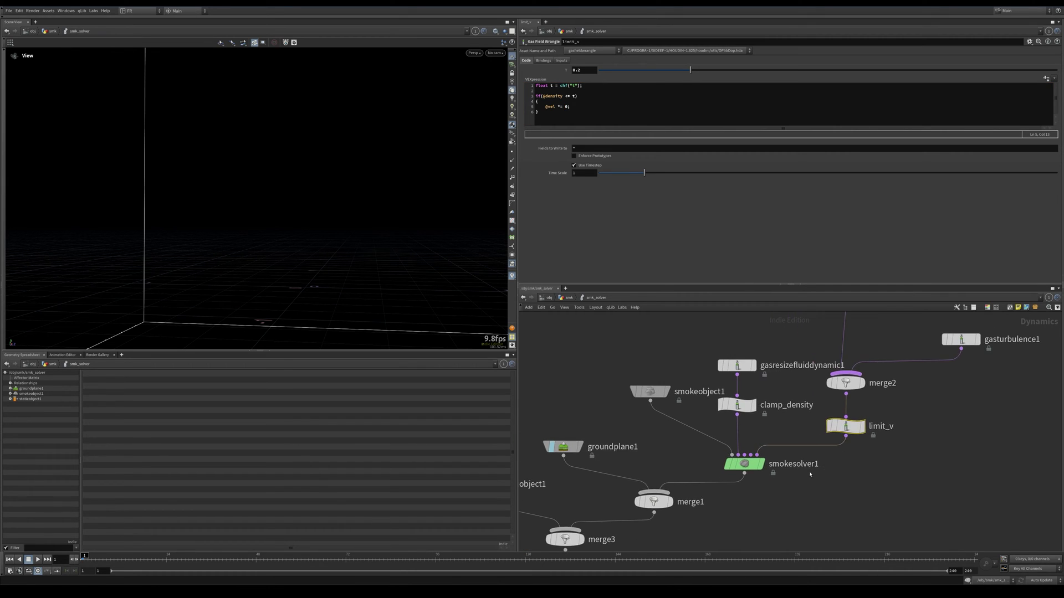
pyautogui.scroll(2, 654, 470)
pyautogui.click(763, 462)
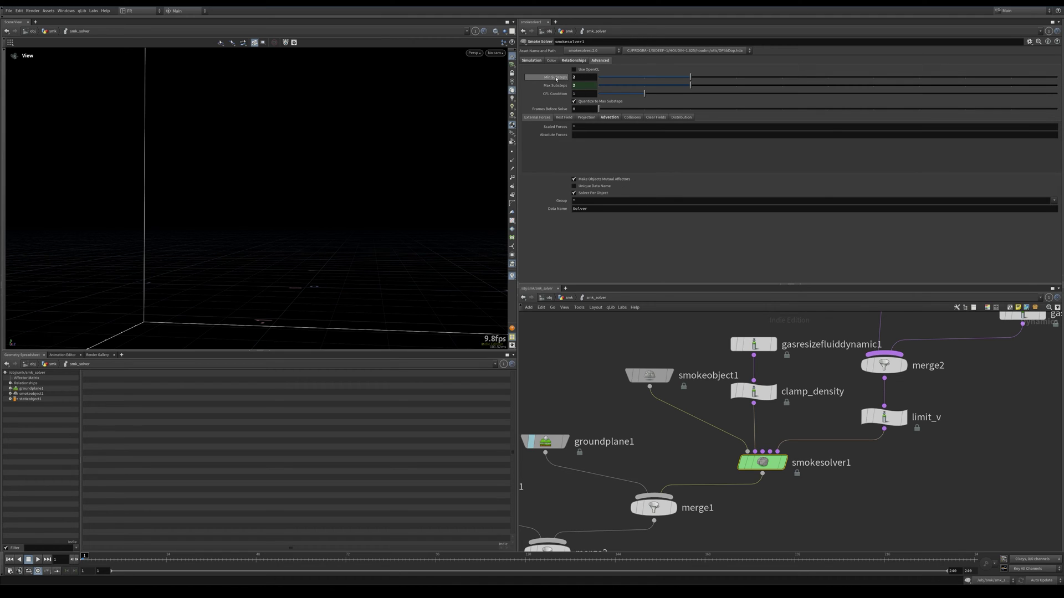
pyautogui.click(575, 61)
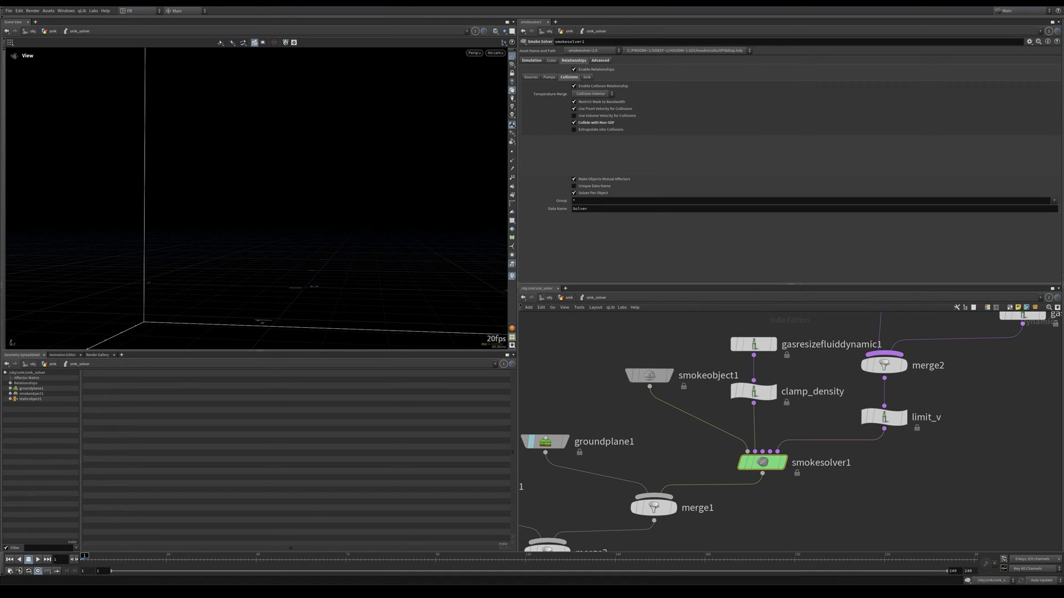
pyautogui.click(547, 77)
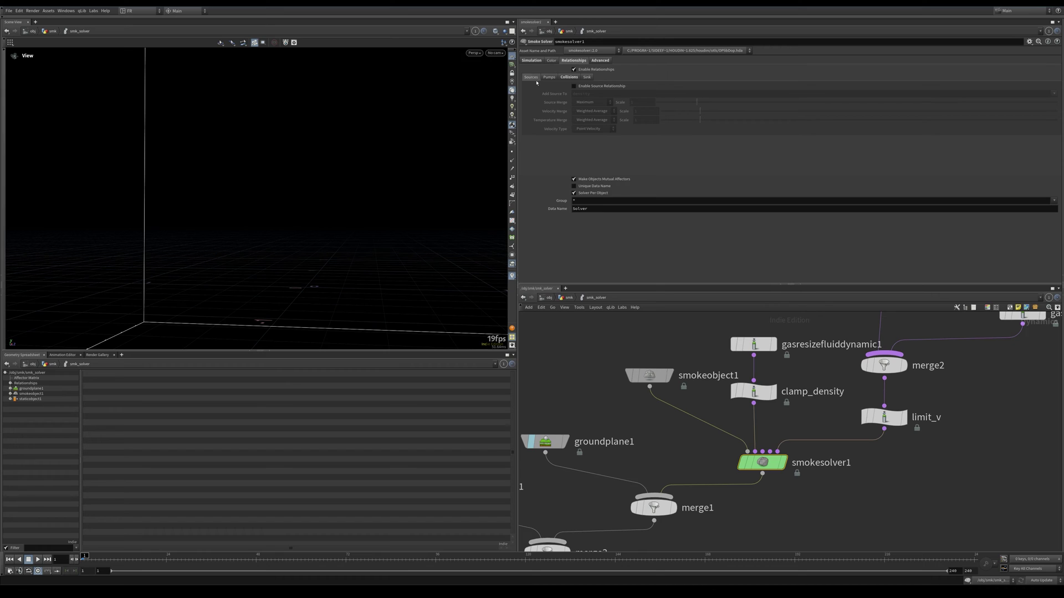
# - Examine the general simulation settings of smokesolver1, including temperature diffusion, cooling rate, viscosity and buoyancy
pyautogui.click(550, 61)
pyautogui.click(531, 60)
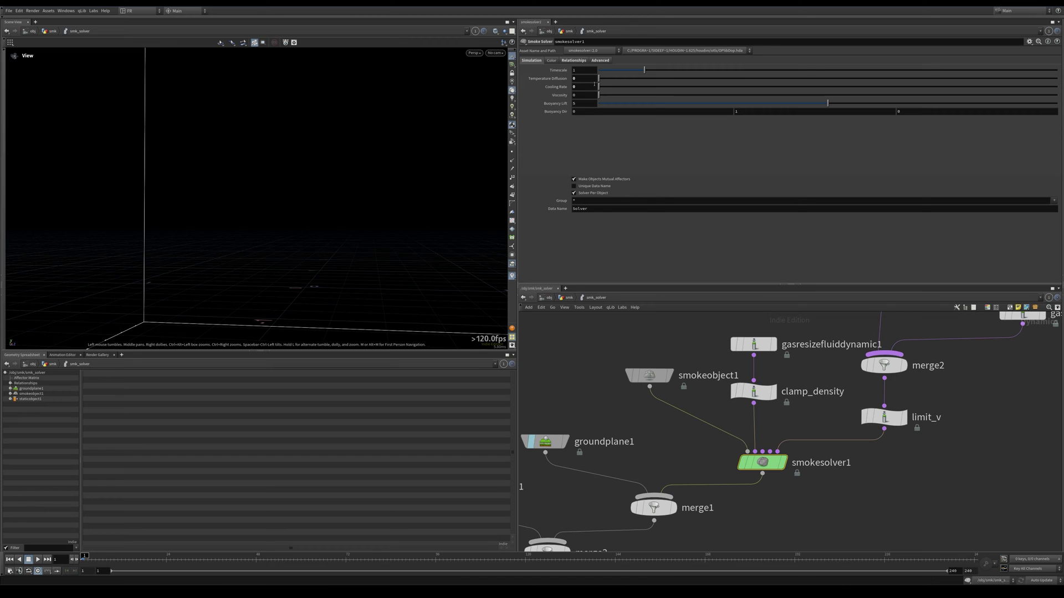
pyautogui.moveTo(681, 401); pyautogui.dragTo(668, 382, button='middle')
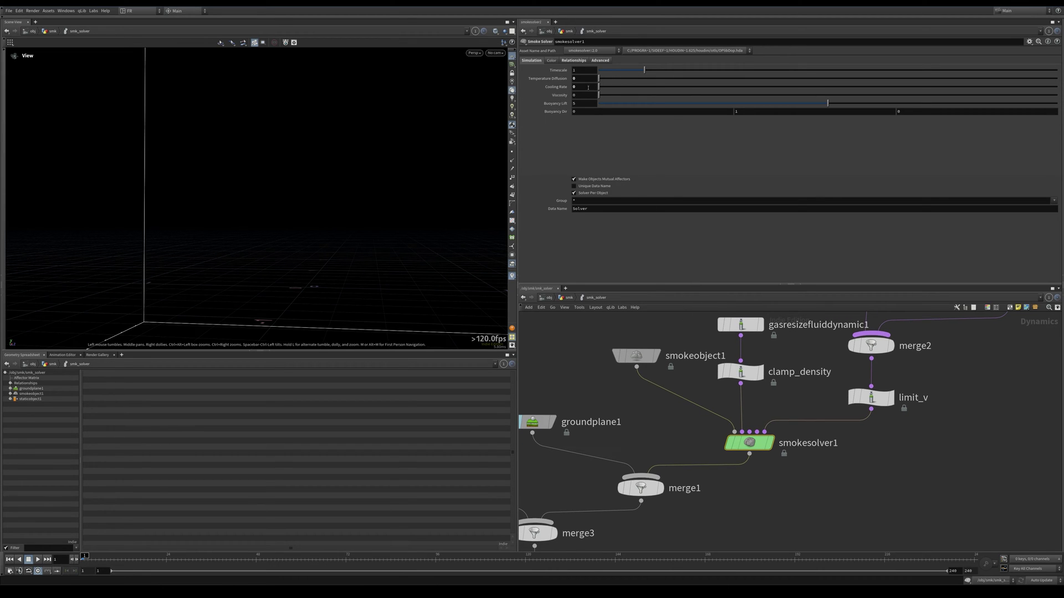
pyautogui.scroll(-3, 795, 476)
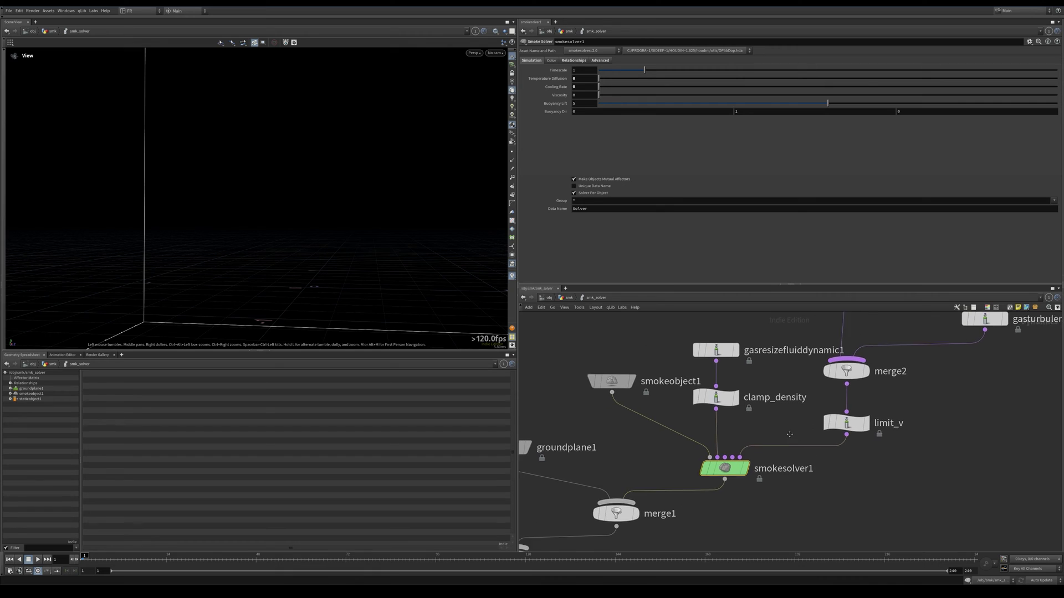
# - Select staticobject1 and examine its volume collision settings, including the list of available volume modes
pyautogui.moveTo(770, 443); pyautogui.dragTo(856, 438, button='middle')
pyautogui.scroll(-2, 856, 437)
pyautogui.scroll(3, 769, 443)
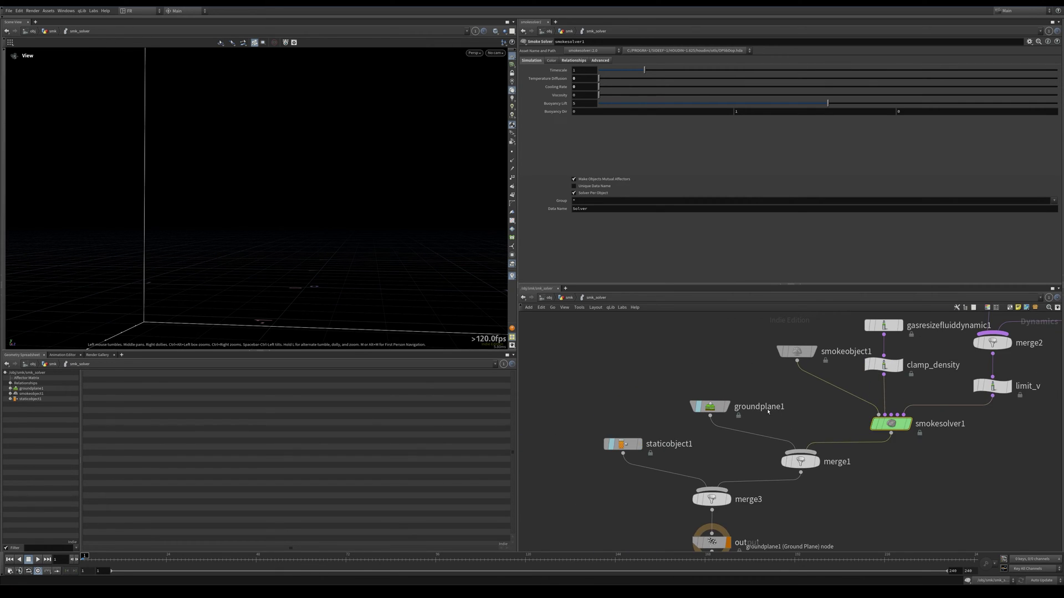
pyautogui.click(699, 407)
pyautogui.moveTo(651, 405); pyautogui.dragTo(737, 365, button='middle')
pyautogui.click(682, 410)
pyautogui.moveTo(658, 365); pyautogui.dragTo(626, 383, button='middle')
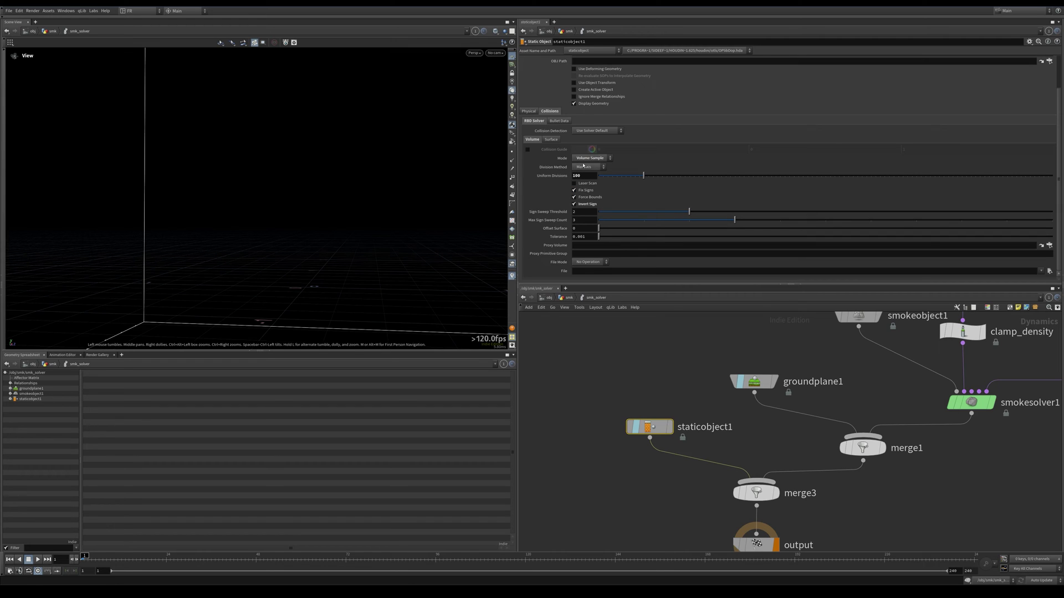
pyautogui.click(587, 159)
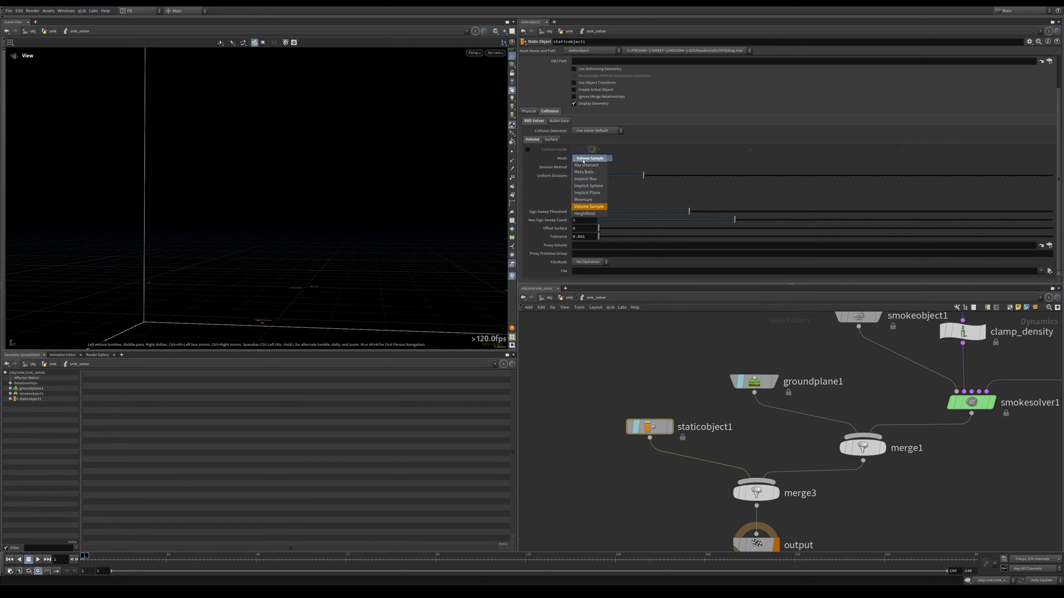
pyautogui.click(583, 161)
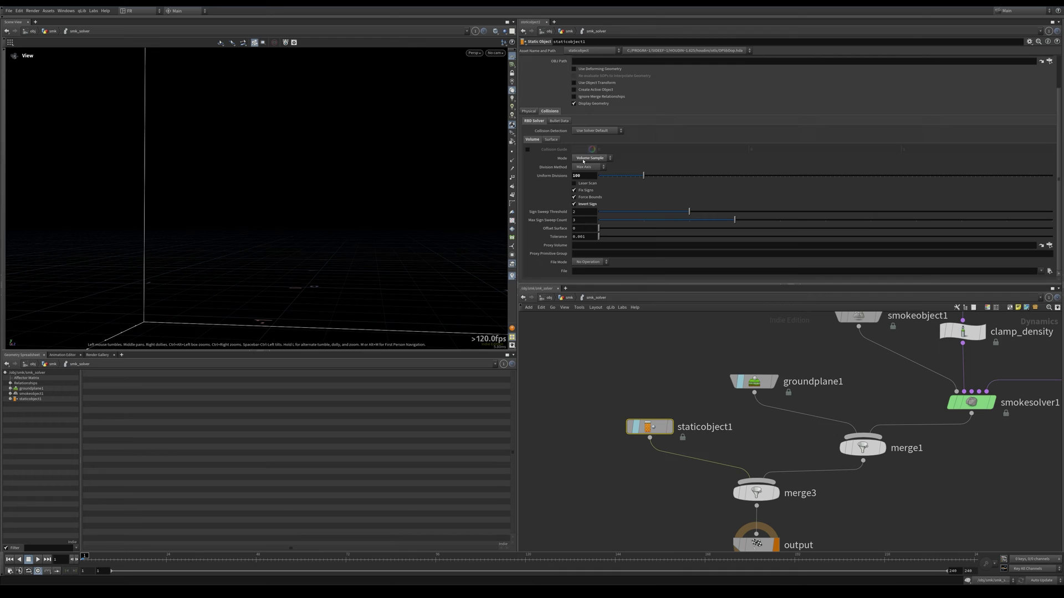
# - Check the OUT_collision node in the smk network, then return inside smk_solver and review staticobject1's Invert Sign option
pyautogui.press('u')
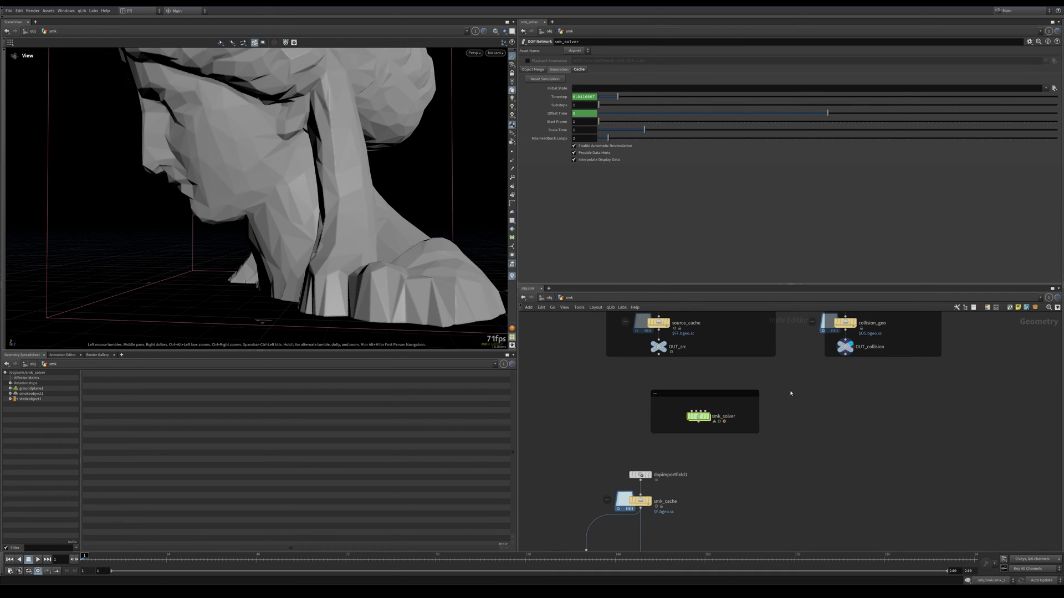
pyautogui.click(845, 346)
pyautogui.doubleClick(704, 420)
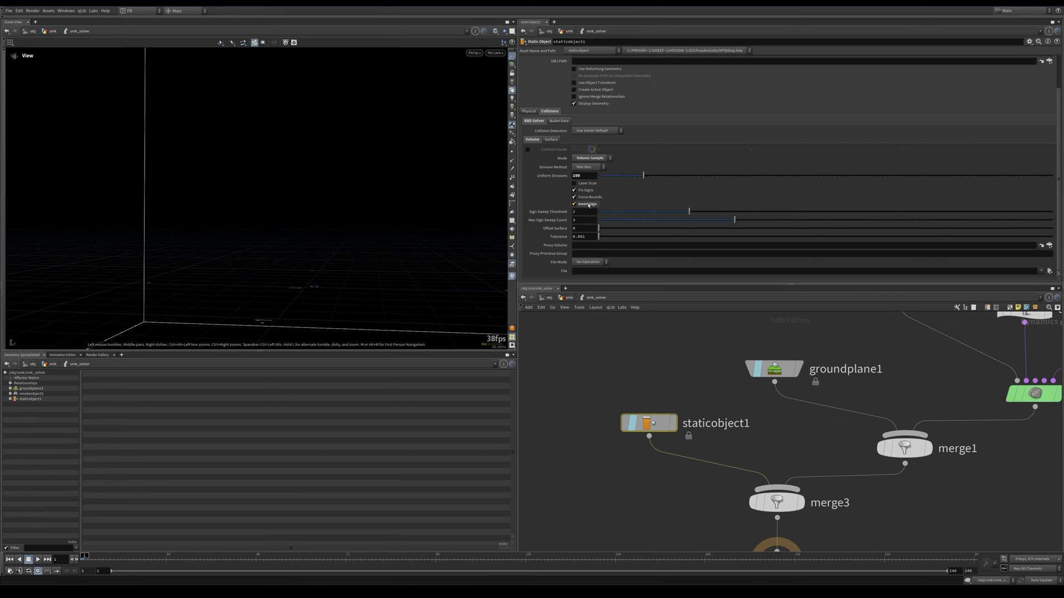
pyautogui.click(574, 204)
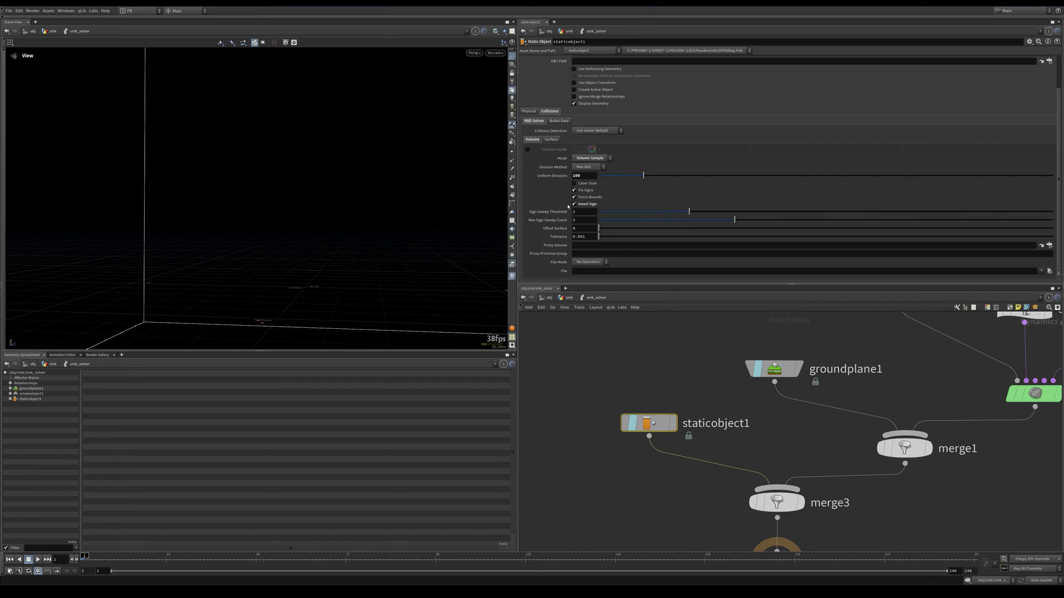
pyautogui.scroll(-8, 821, 450)
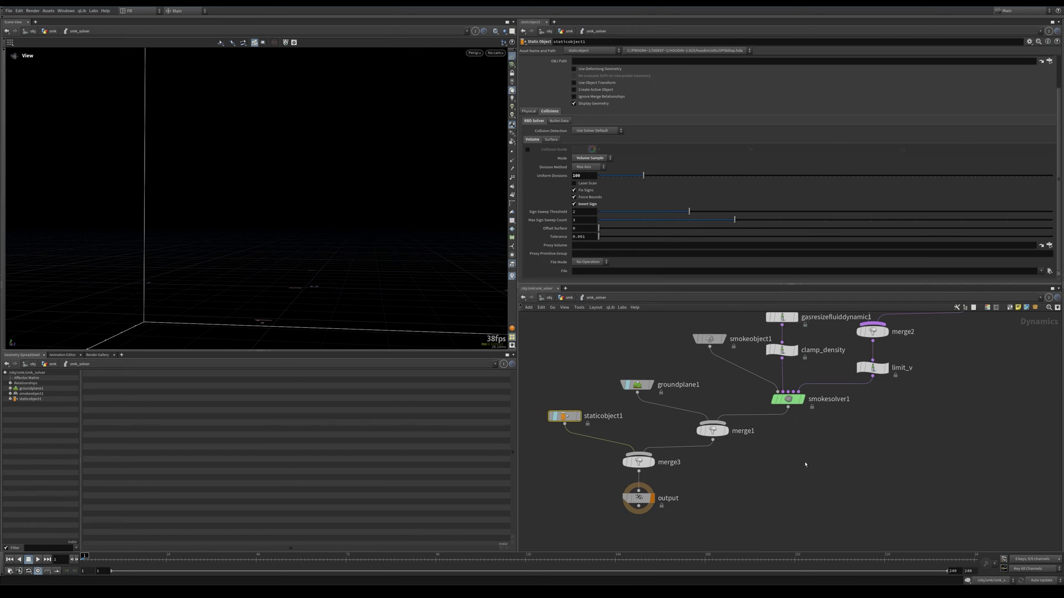
# - Return to the smk network and examine the field import settings of dopimportfield1
pyautogui.press('u')
pyautogui.scroll(-3, 787, 476)
pyautogui.moveTo(743, 488); pyautogui.dragTo(777, 382, button='middle')
pyautogui.scroll(4, 782, 410)
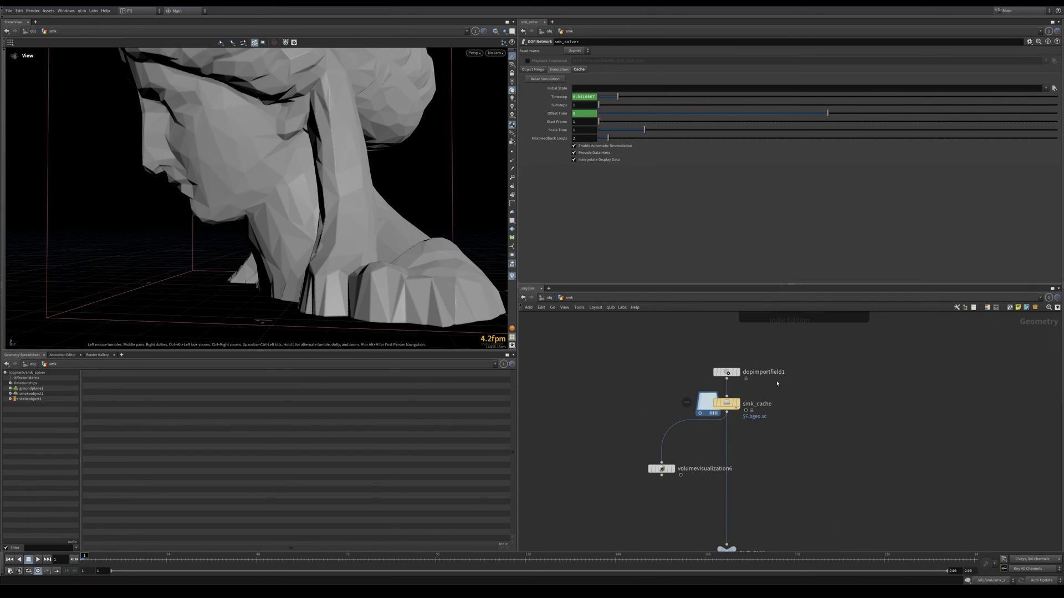
pyautogui.click(725, 372)
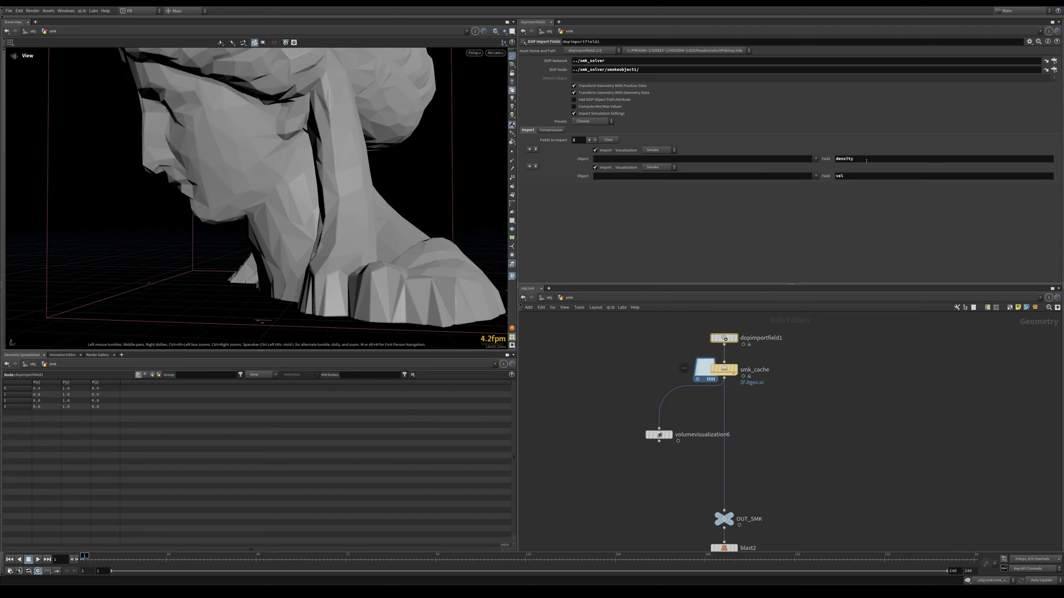
# - Display smk_cache and then volumevisualization6, scrub to a frame with developed smoke and inspect it from another angle
pyautogui.click(724, 370)
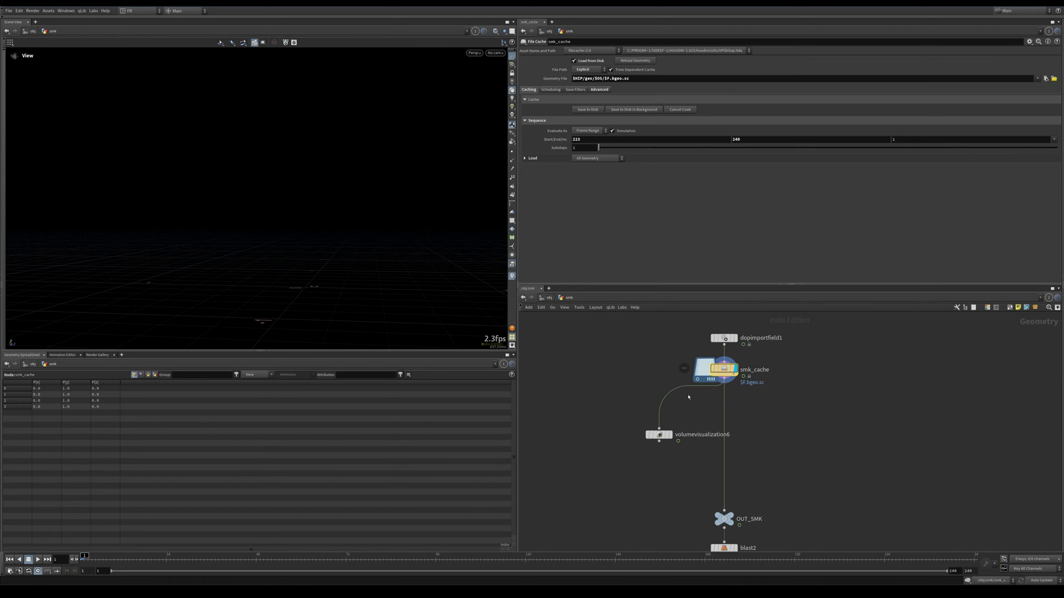
pyautogui.click(709, 396)
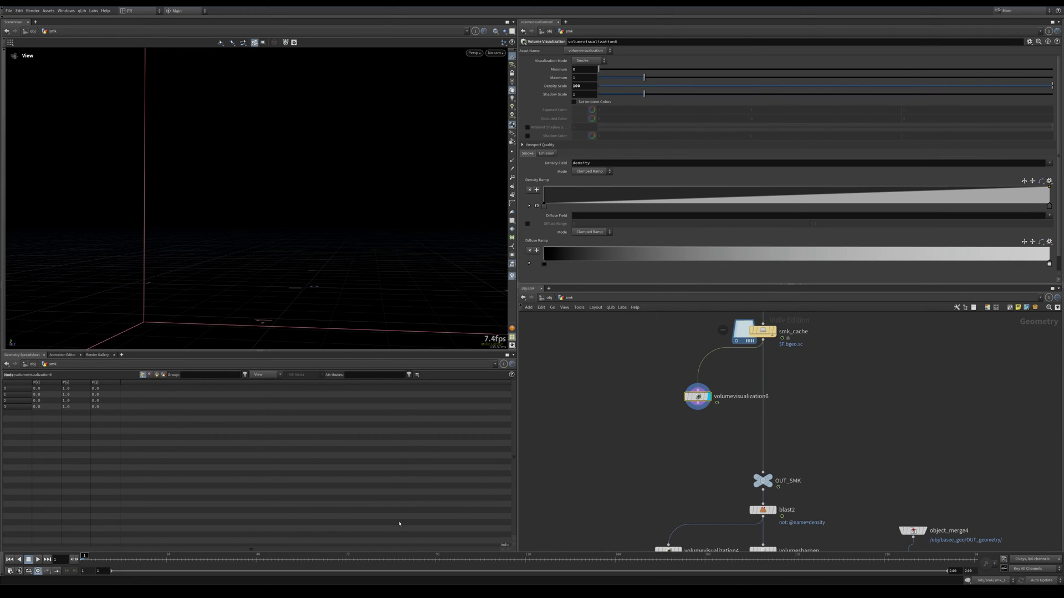
pyautogui.moveTo(221, 562); pyautogui.dragTo(241, 558)
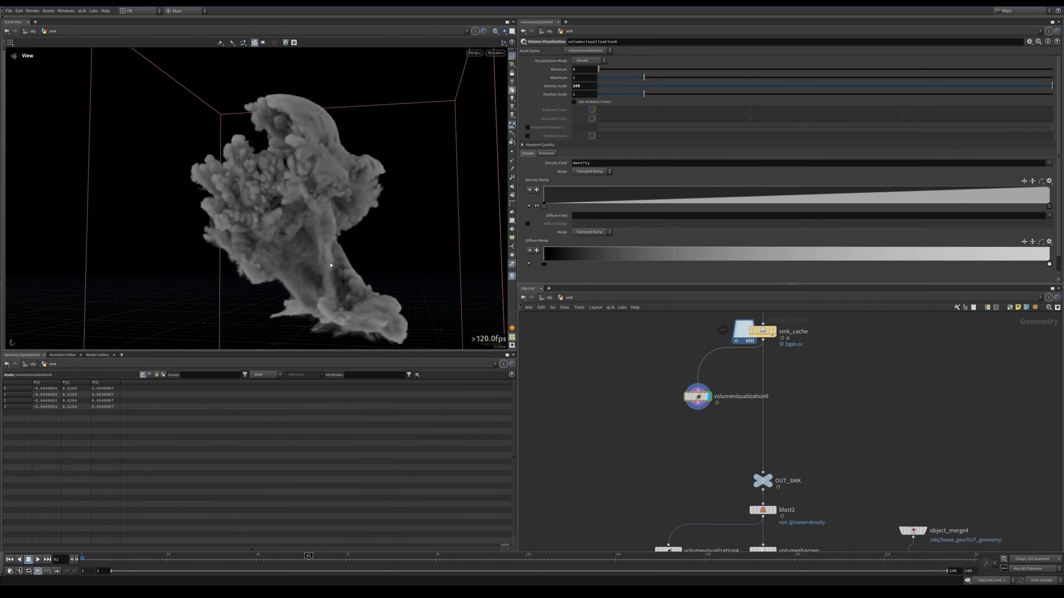
pyautogui.moveTo(331, 266); pyautogui.dragTo(379, 278)
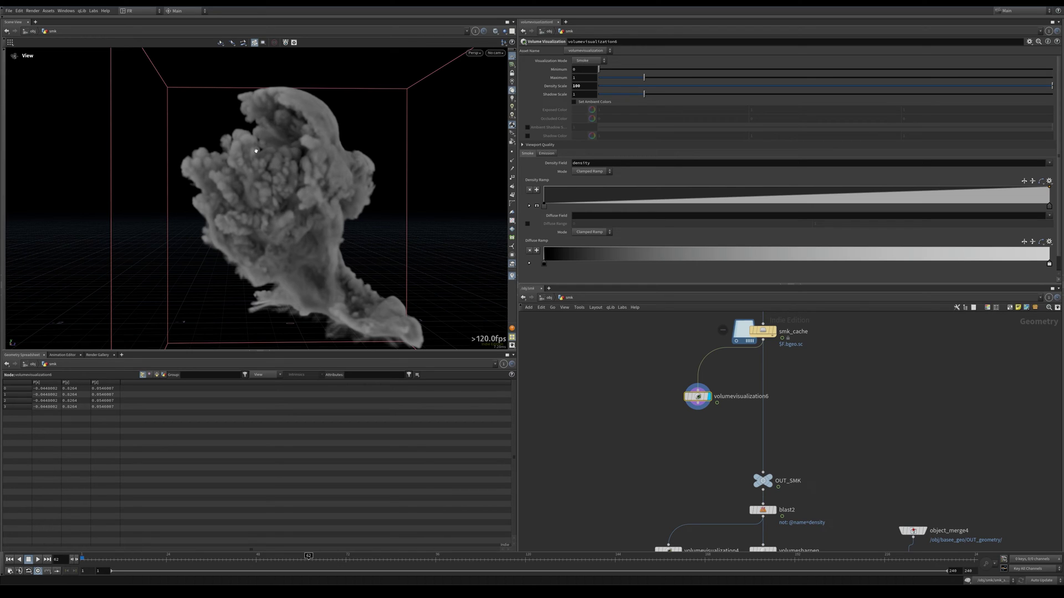
# - Turn off Limit Resolution for 3D textures in the viewport's display options and move the dialog clear of the view
pyautogui.press('d')
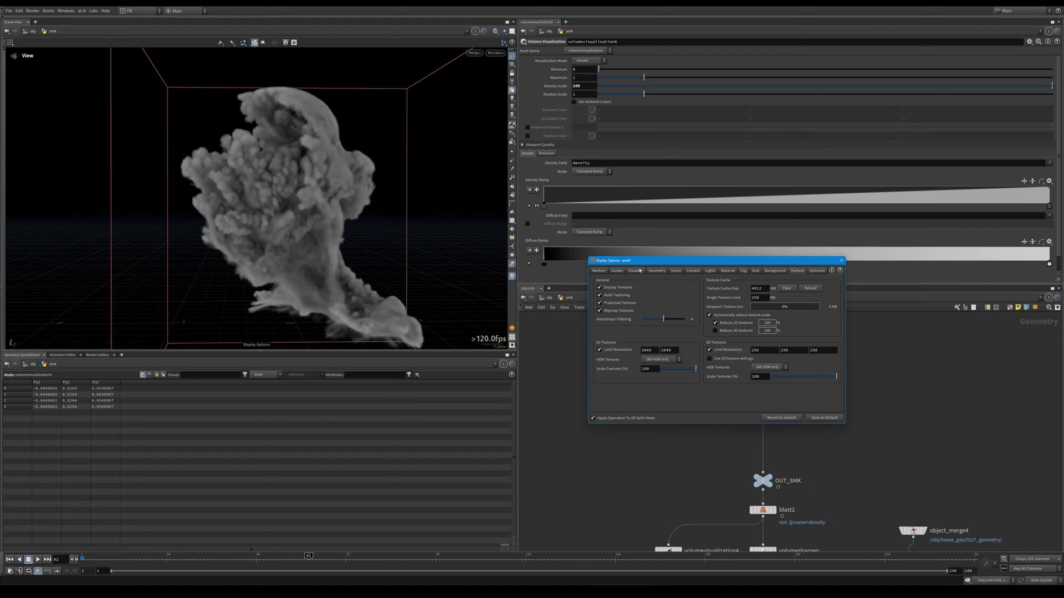
pyautogui.press('d')
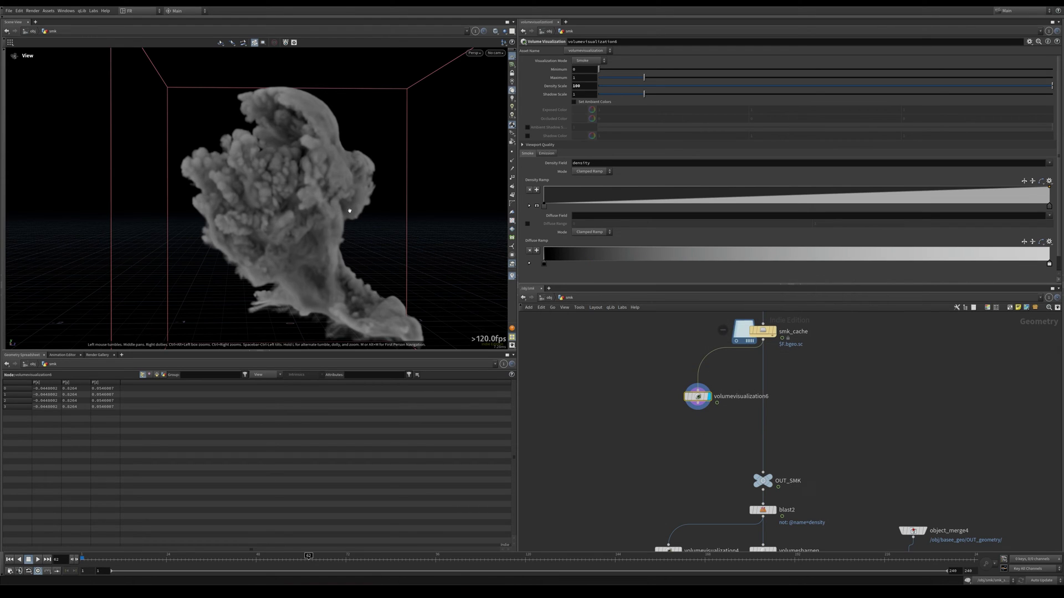
pyautogui.press('d')
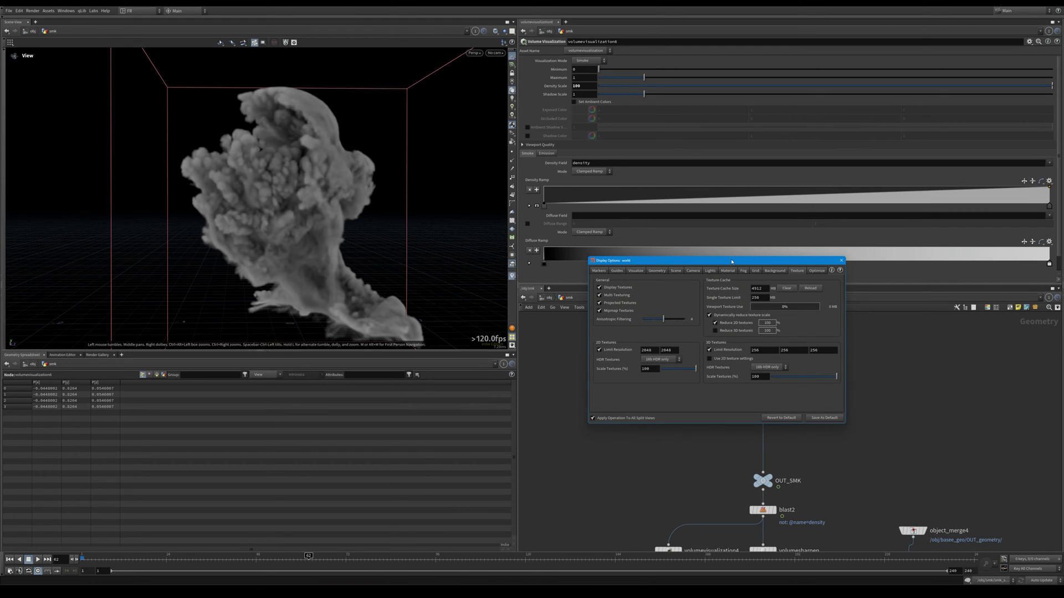
pyautogui.moveTo(731, 261); pyautogui.dragTo(582, 249)
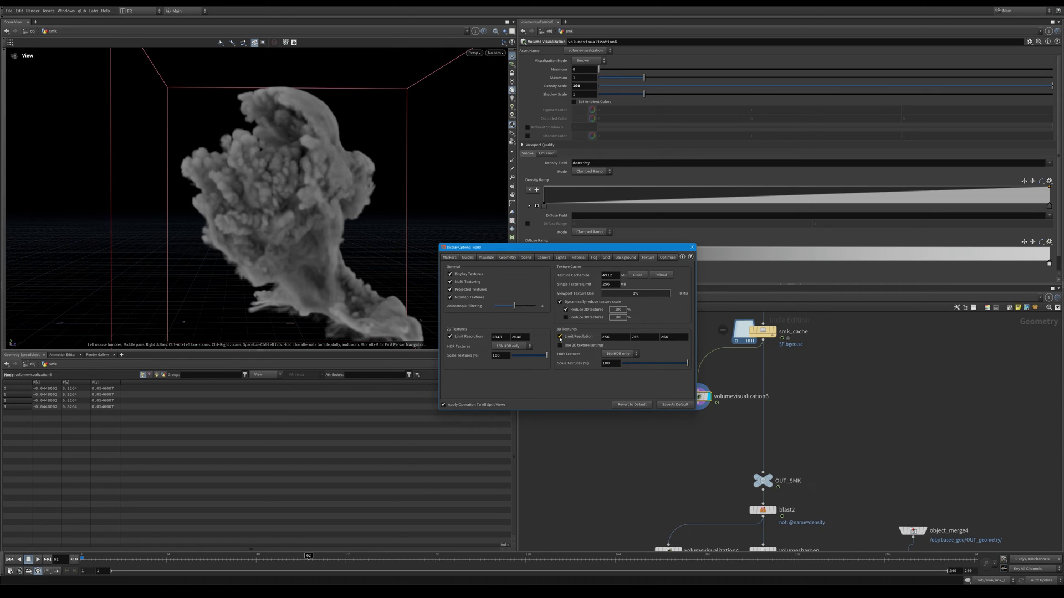
pyautogui.click(559, 337)
pyautogui.moveTo(603, 252); pyautogui.dragTo(682, 240)
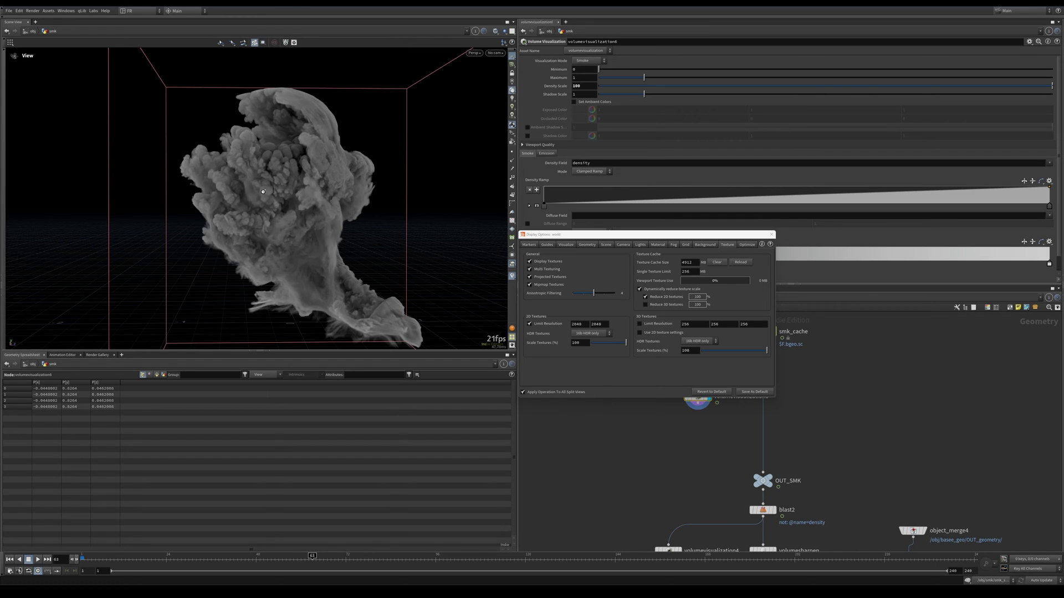
# - Inspect the smoke detail in the viewport while toggling the 3D texture resolution limit for comparison
pyautogui.moveTo(294, 217); pyautogui.dragTo(227, 165)
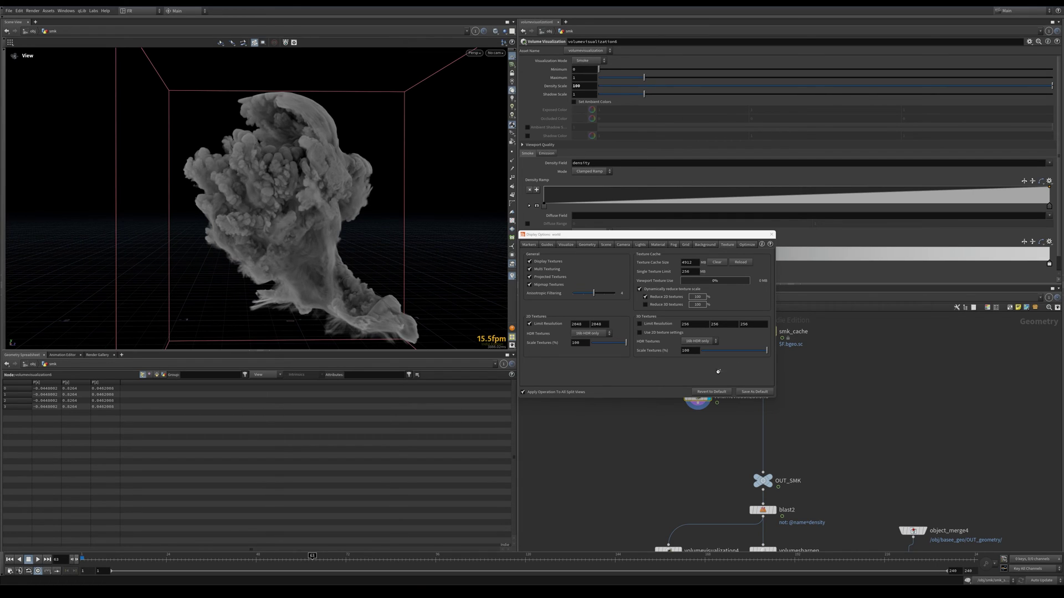
pyautogui.click(641, 325)
pyautogui.moveTo(340, 220); pyautogui.dragTo(336, 222)
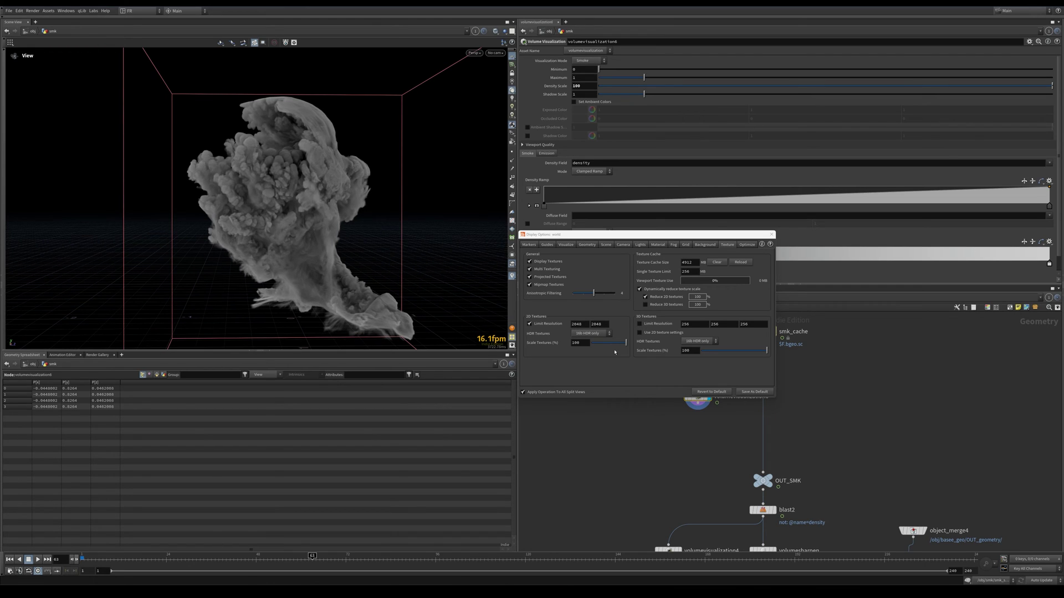
pyautogui.click(641, 324)
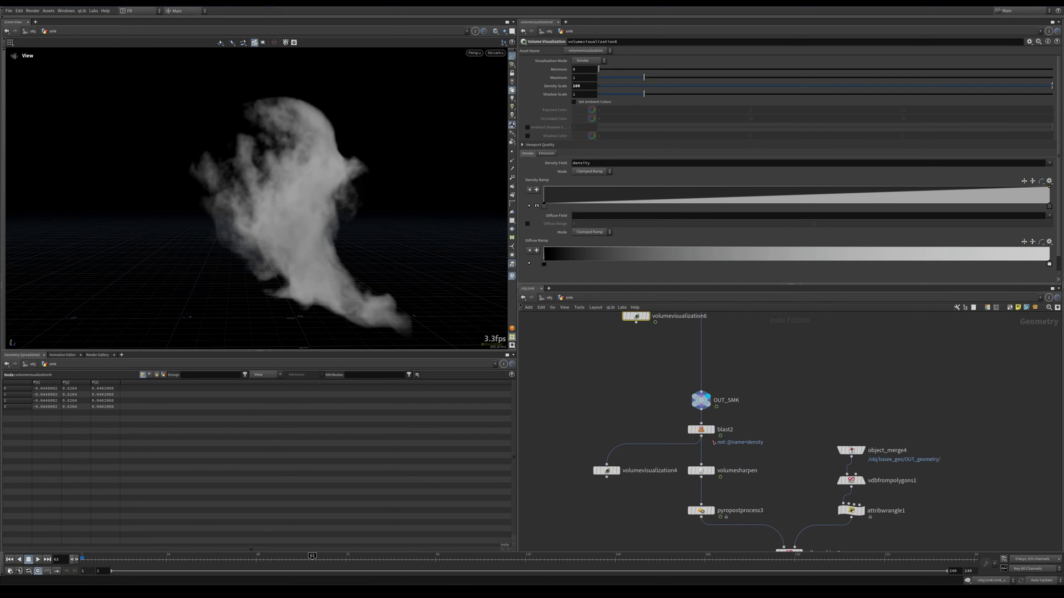
# - Display the output of blast2 and then volumesharpen, examining the density group filter and the sharpening settings
pyautogui.click(713, 429)
pyautogui.click(700, 430)
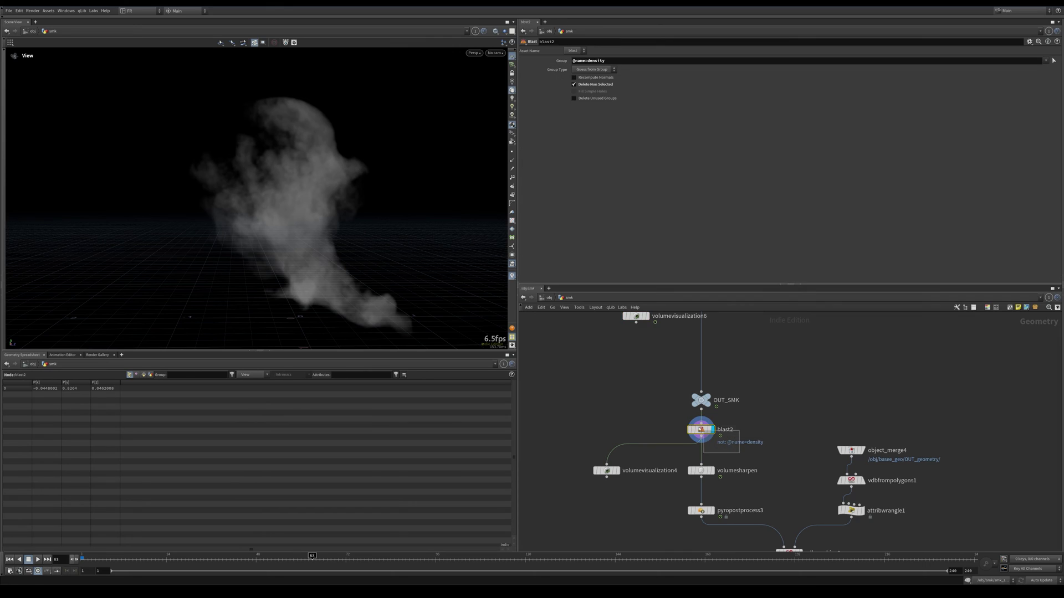
pyautogui.moveTo(679, 464); pyautogui.dragTo(675, 422, button='middle')
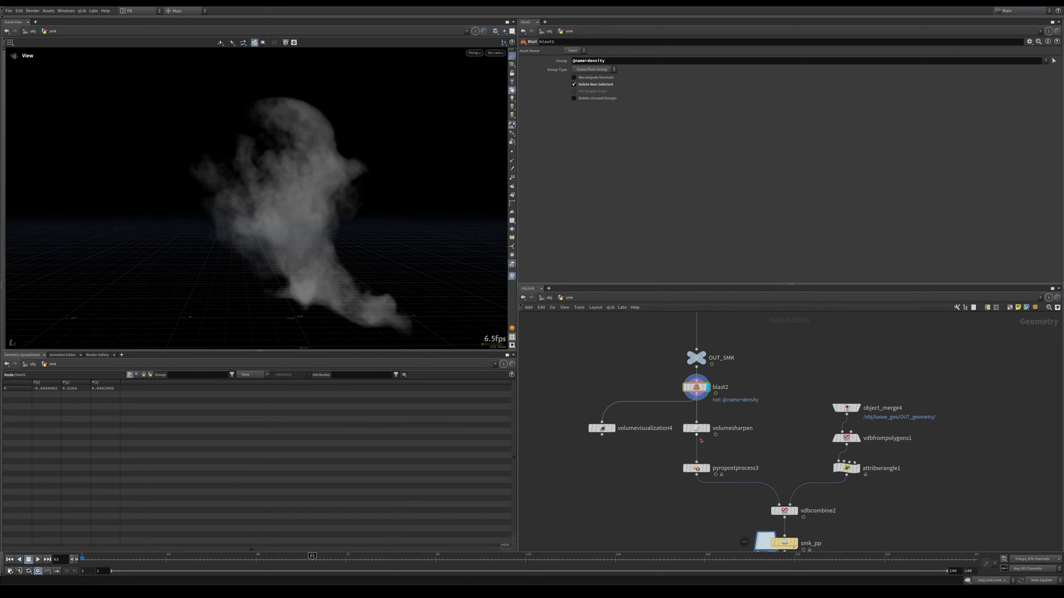
pyautogui.moveTo(721, 441)
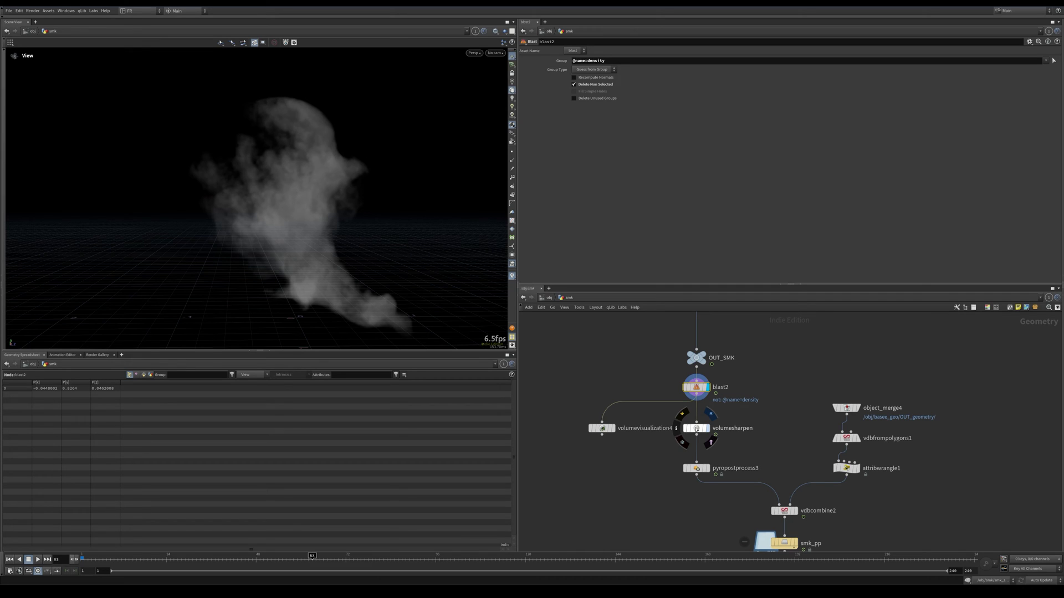
pyautogui.click(697, 429)
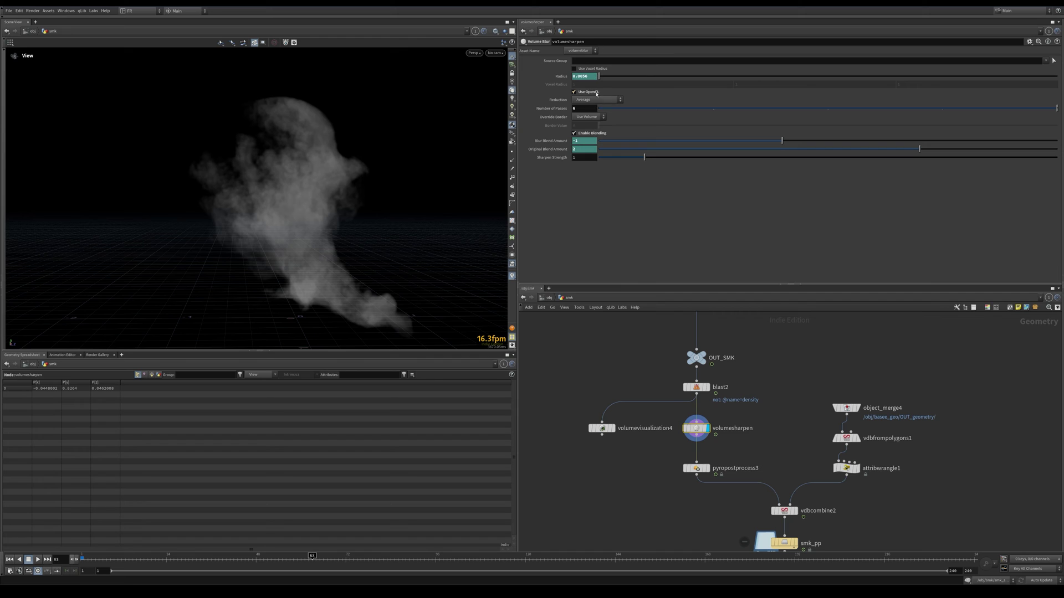
# - Display pyropostprocess3 and examine its VDB conversion and volume combining options
pyautogui.scroll(3, 760, 453)
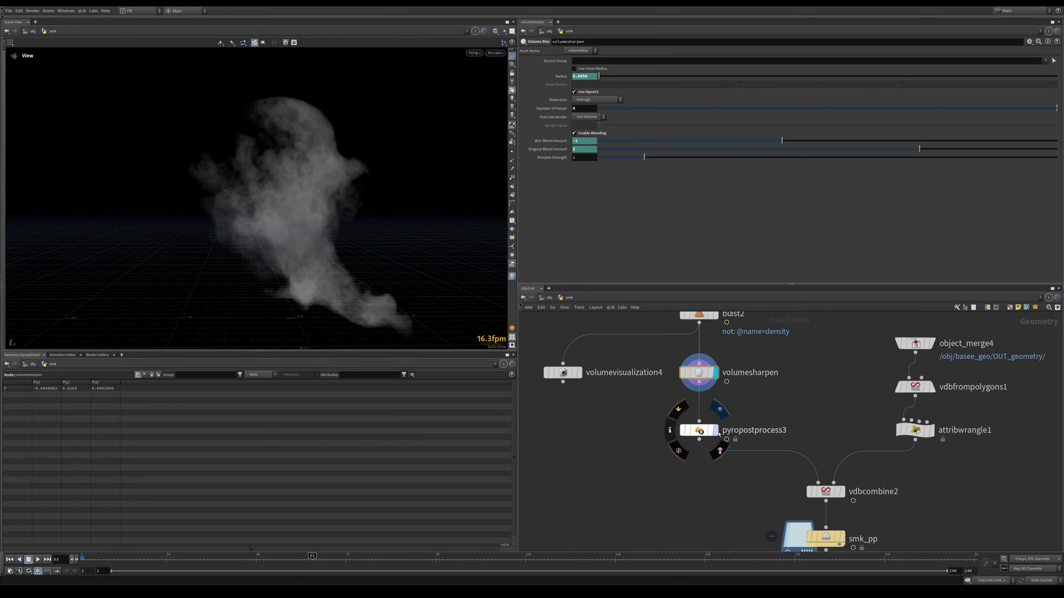
pyautogui.click(688, 424)
pyautogui.moveTo(680, 466); pyautogui.dragTo(670, 461, button='middle')
pyautogui.moveTo(644, 448); pyautogui.dragTo(693, 416)
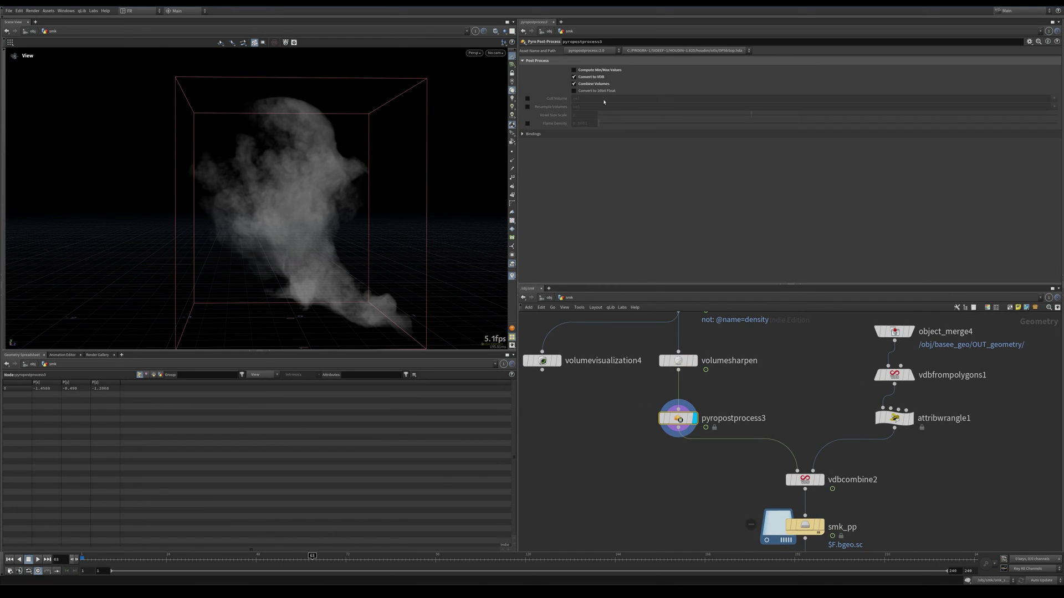
# - Display object_merge4 and then vdbfrompolygons1 to examine the imported bust geometry and its conversion to a density fog volume
pyautogui.scroll(-2, 844, 408)
pyautogui.moveTo(831, 403); pyautogui.dragTo(706, 397, button='middle')
pyautogui.scroll(2, 765, 379)
pyautogui.moveTo(766, 379); pyautogui.dragTo(757, 405, button='middle')
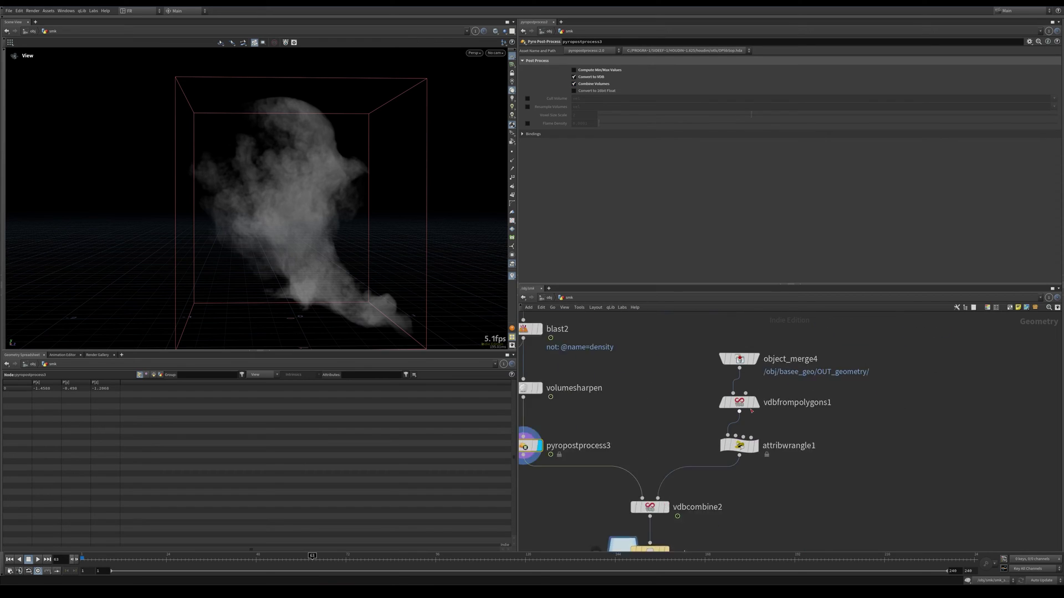
pyautogui.scroll(2, 757, 405)
pyautogui.click(758, 337)
pyautogui.click(745, 343)
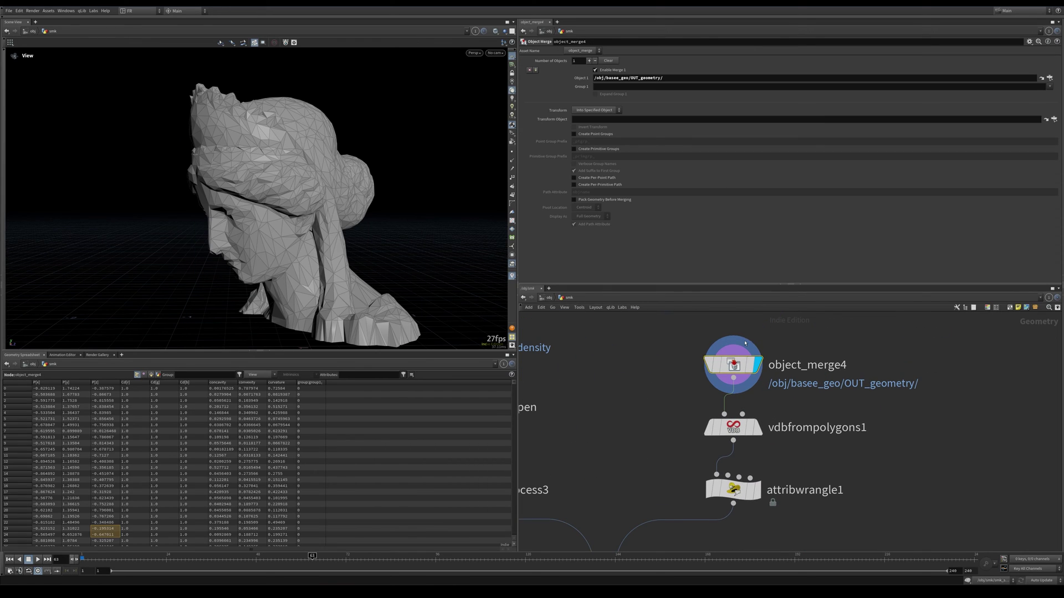
pyautogui.click(758, 427)
pyautogui.click(734, 427)
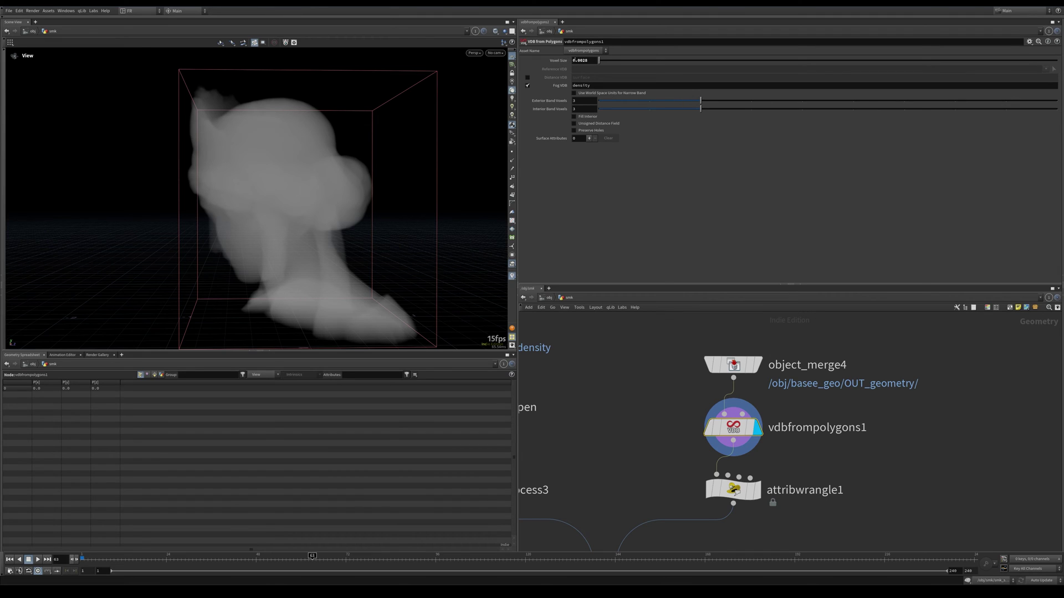
# - Display attribwrangle1, highlight its density multiplication and clamp code for review, and inspect the bust volume from the front
pyautogui.moveTo(674, 396); pyautogui.dragTo(672, 355, button='middle')
pyautogui.click(754, 449)
pyautogui.click(731, 449)
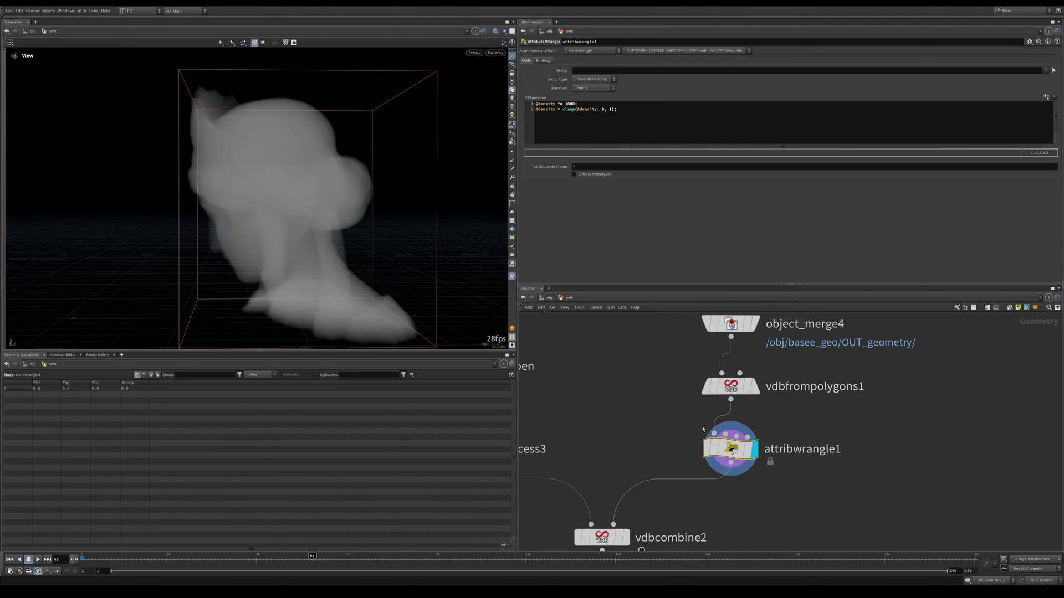
pyautogui.hotkey('ctrl', 'a')
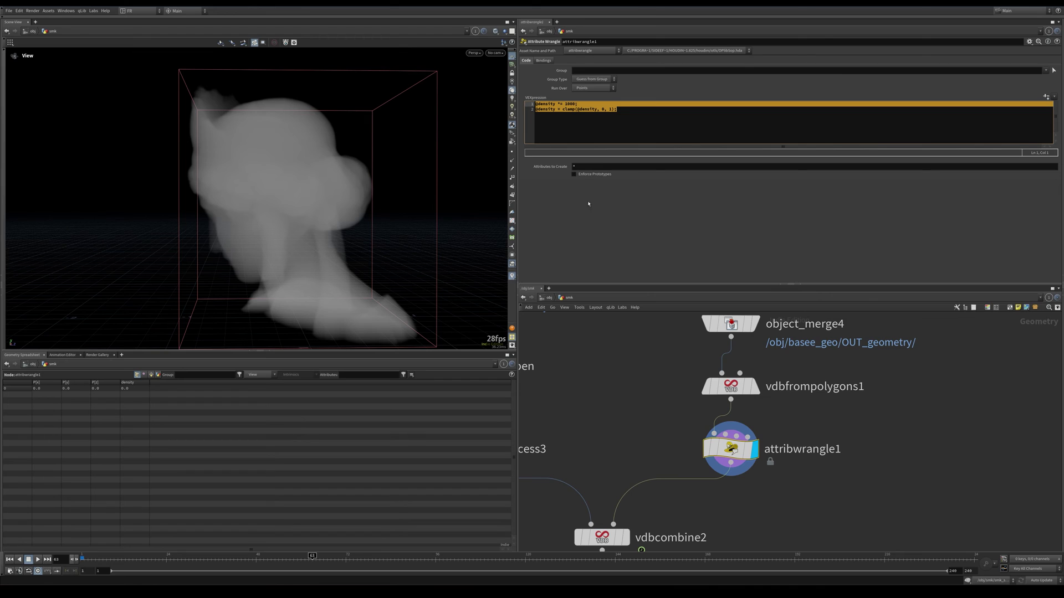
pyautogui.click(569, 114)
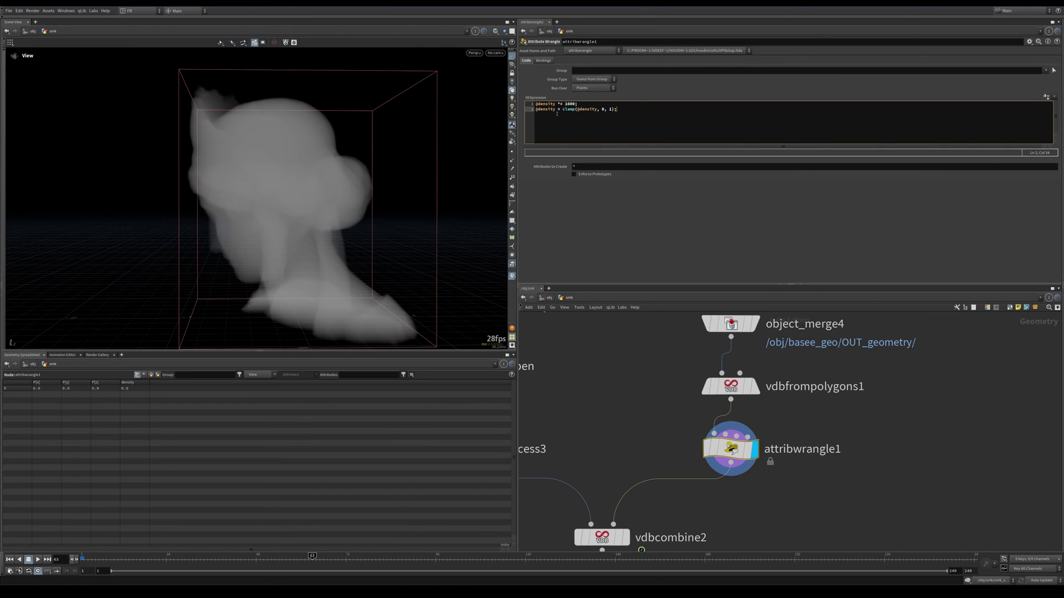
pyautogui.moveTo(305, 202); pyautogui.dragTo(389, 194)
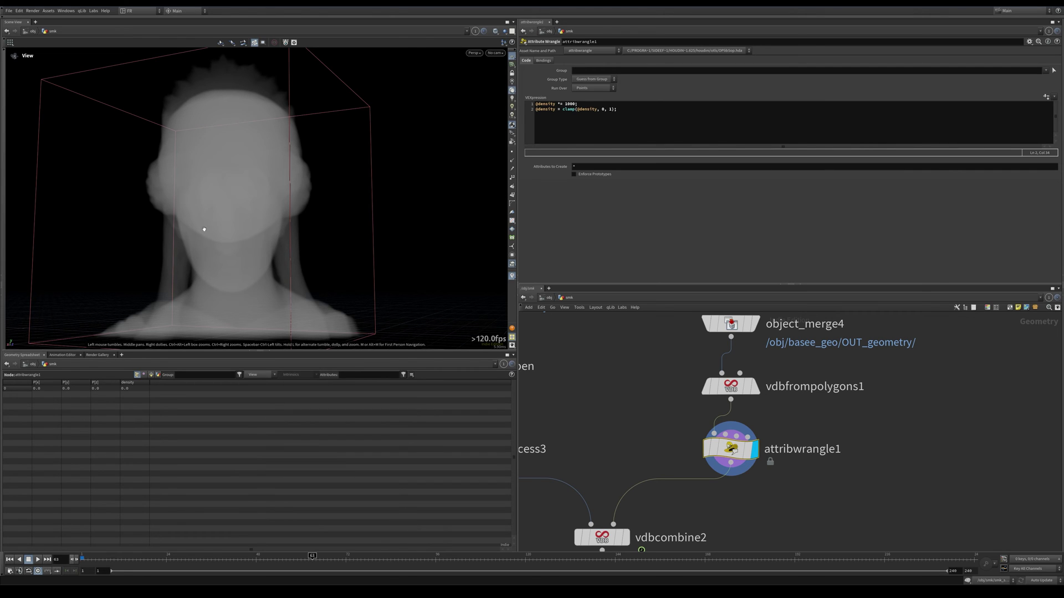
# - Display vdbcombine2 and examine its Multiply operation and the masked smoke volume from several angles
pyautogui.moveTo(405, 248); pyautogui.dragTo(319, 265)
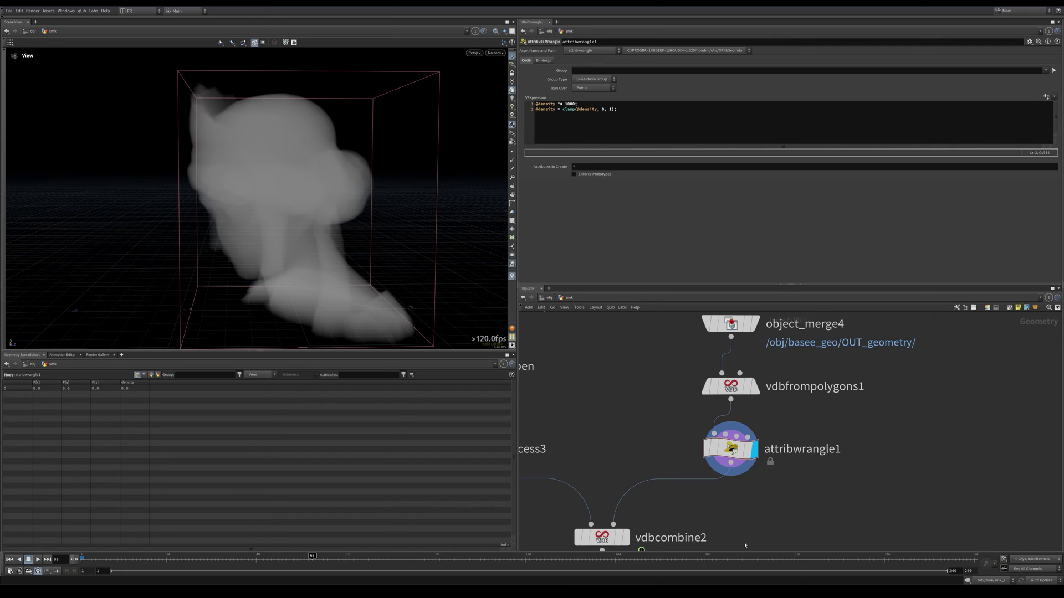
pyautogui.moveTo(624, 544); pyautogui.dragTo(741, 436, button='middle')
pyautogui.moveTo(741, 436)
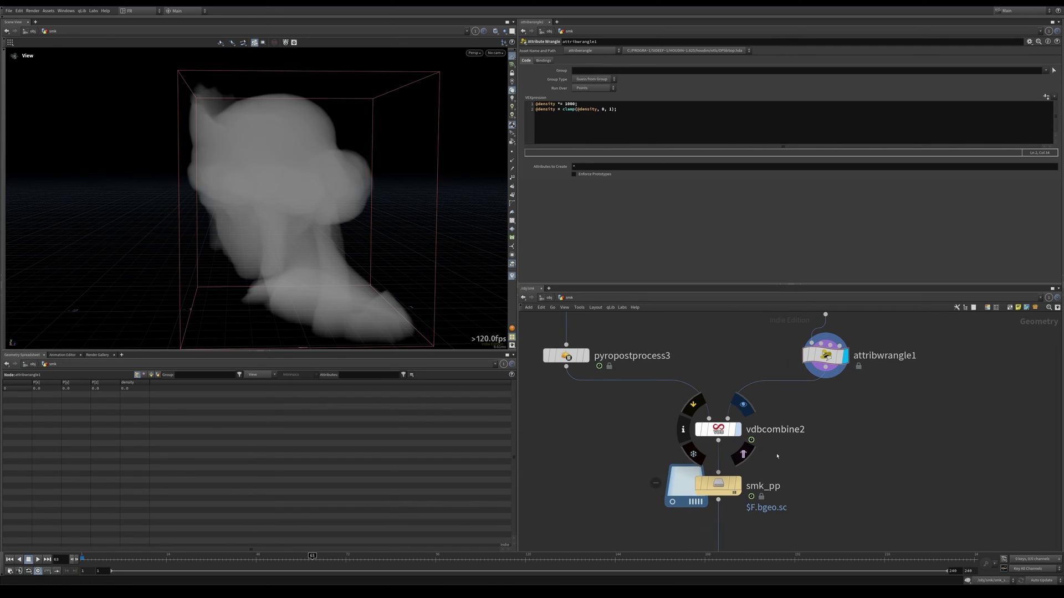
pyautogui.click(744, 404)
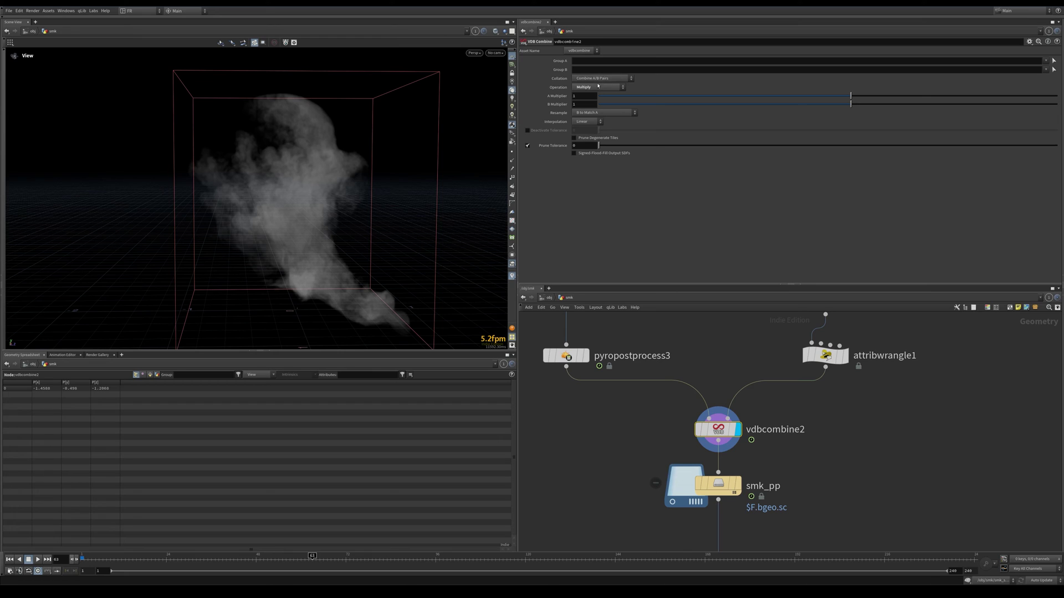
pyautogui.moveTo(460, 221); pyautogui.dragTo(414, 221)
pyautogui.moveTo(596, 455); pyautogui.dragTo(609, 447, button='middle')
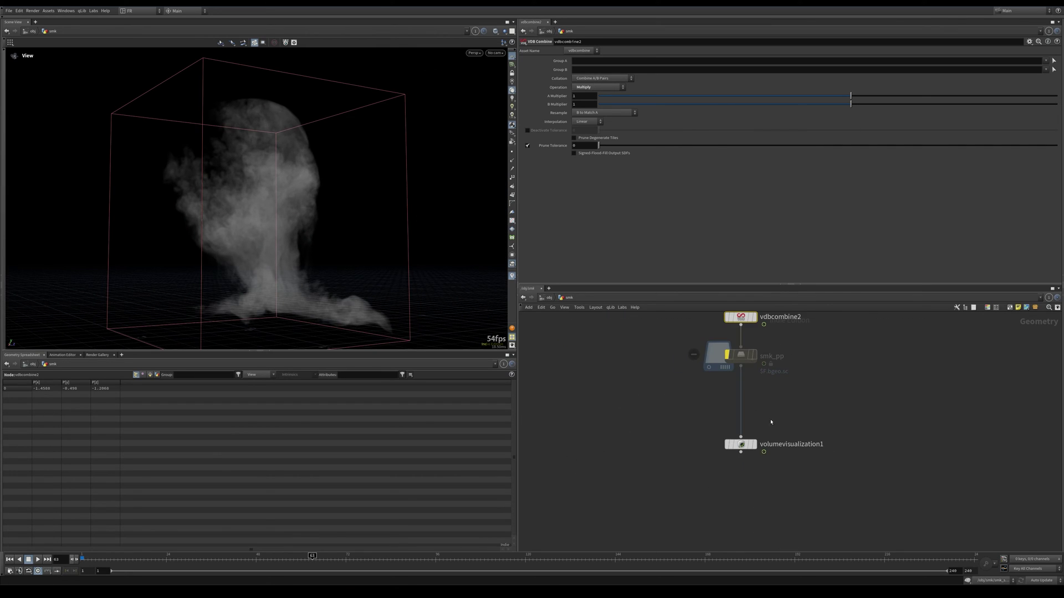
# - Display volumevisualization1 with vdbcombine2 bypassed and inspect the smoke up close without the bust mask
pyautogui.click(753, 444)
pyautogui.click(738, 444)
pyautogui.moveTo(671, 312); pyautogui.dragTo(661, 422, button='middle')
pyautogui.click(717, 427)
pyautogui.moveTo(295, 260); pyautogui.dragTo(278, 259)
pyautogui.moveTo(277, 259); pyautogui.dragTo(382, 305, button='right')
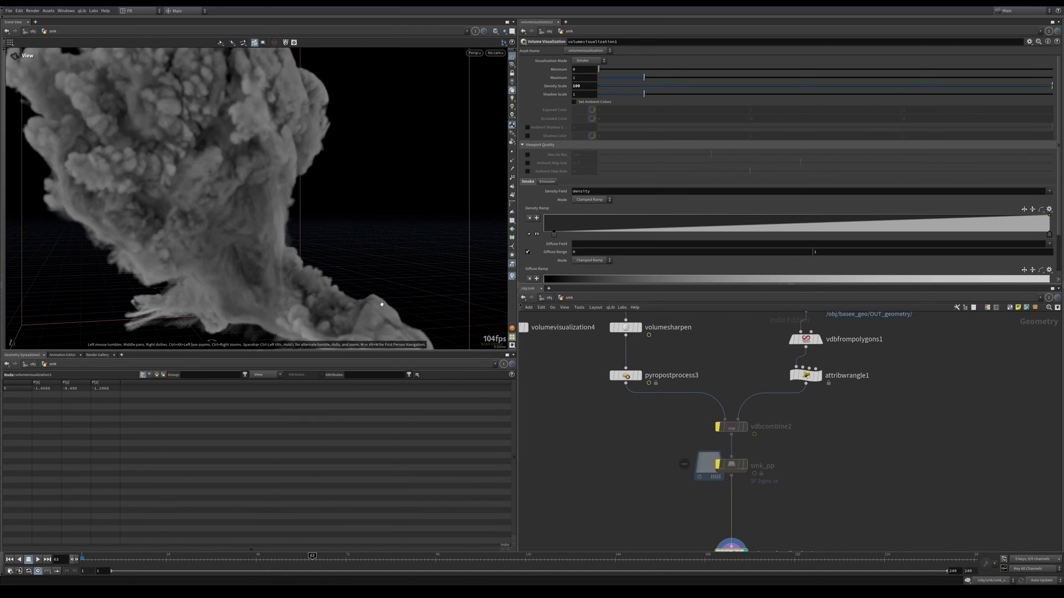
pyautogui.moveTo(381, 304); pyautogui.dragTo(346, 247)
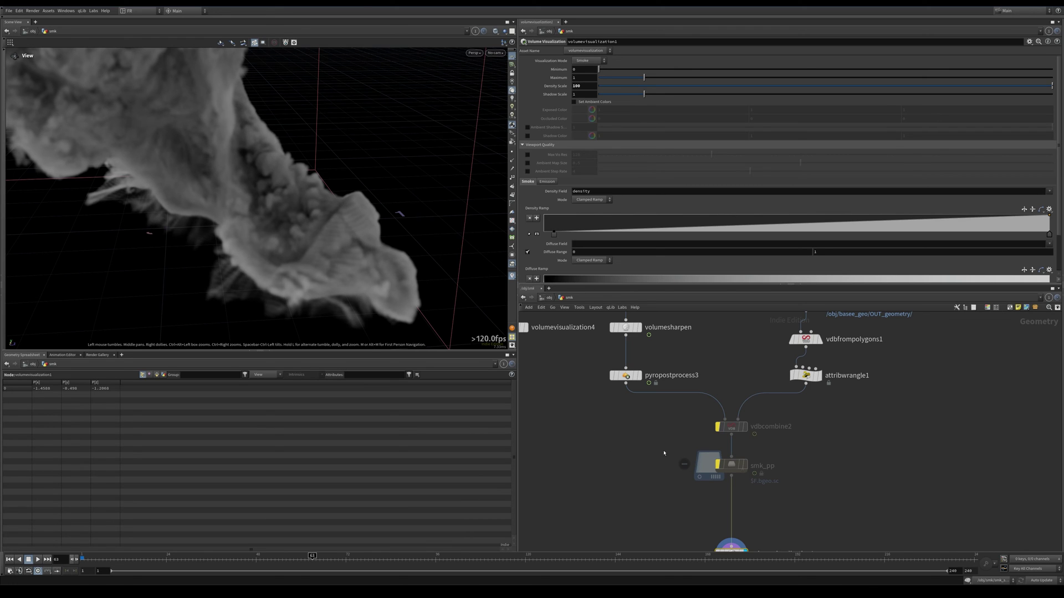
# - Re-enable vdbcombine2 and smk_pp, and display the smk_pp file cache to review its caching settings
pyautogui.click(732, 427)
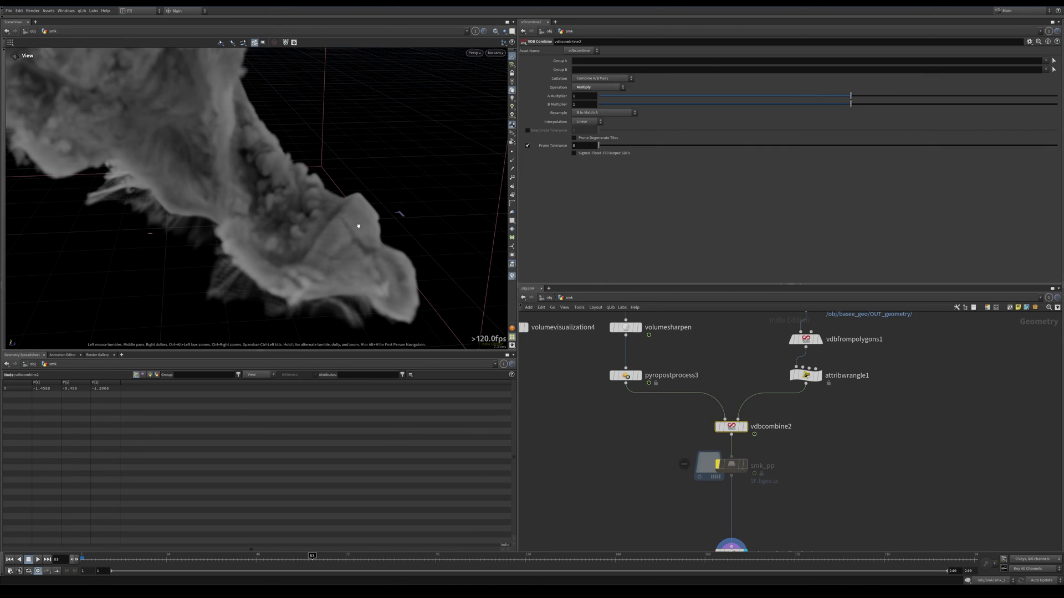
pyautogui.moveTo(357, 226); pyautogui.dragTo(342, 288)
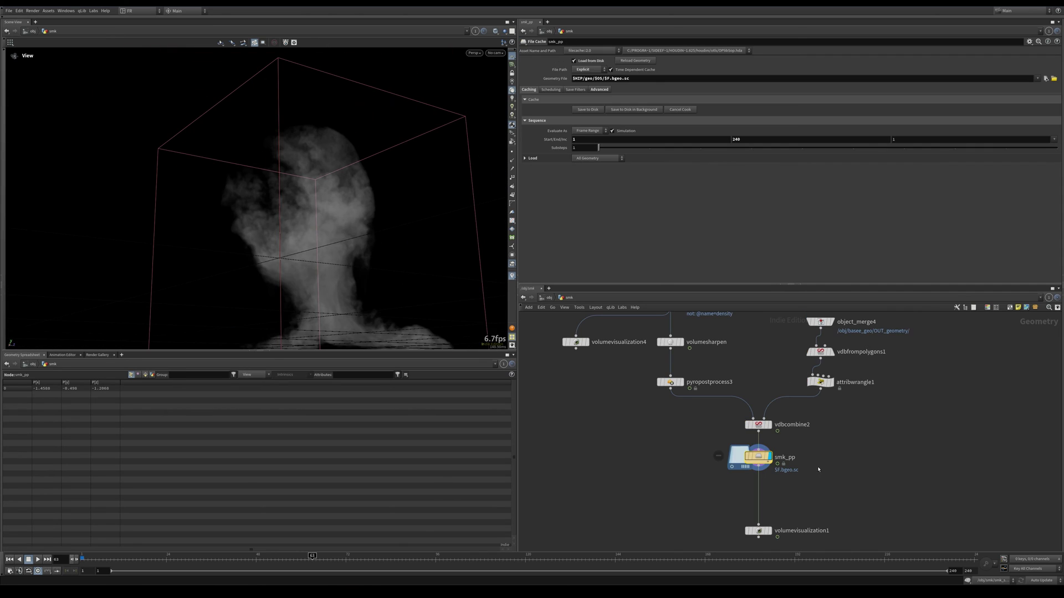
pyautogui.moveTo(816, 448); pyautogui.dragTo(711, 485)
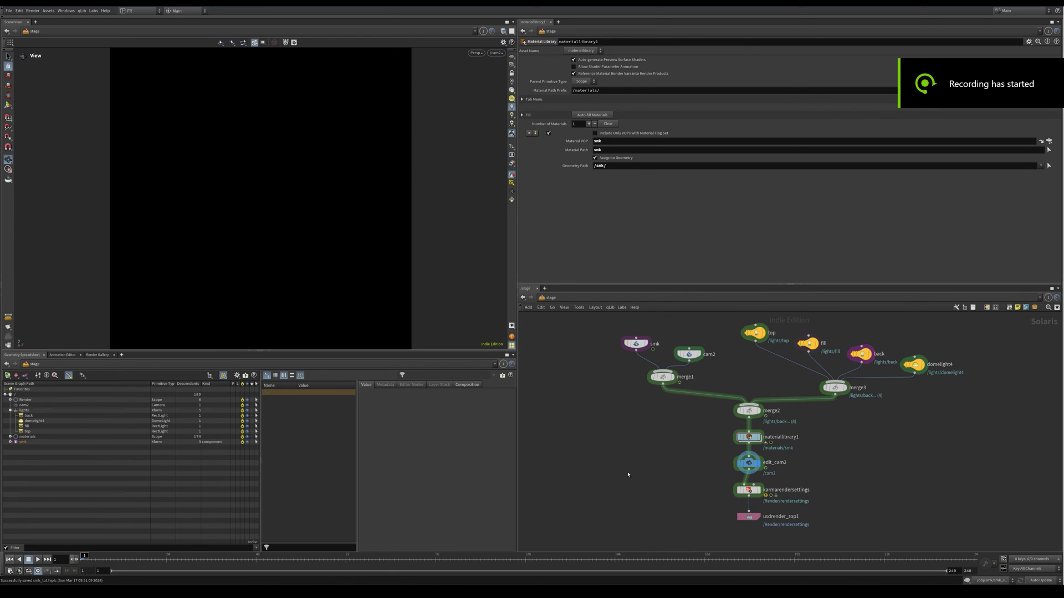
# - Move the stage timeline to about frame 48 and examine the smk scene import node's object path
pyautogui.moveTo(645, 475)
pyautogui.mouseDown(button='middle')
pyautogui.moveTo(637, 470)
pyautogui.moveTo(640, 482)
pyautogui.mouseUp(button='middle')
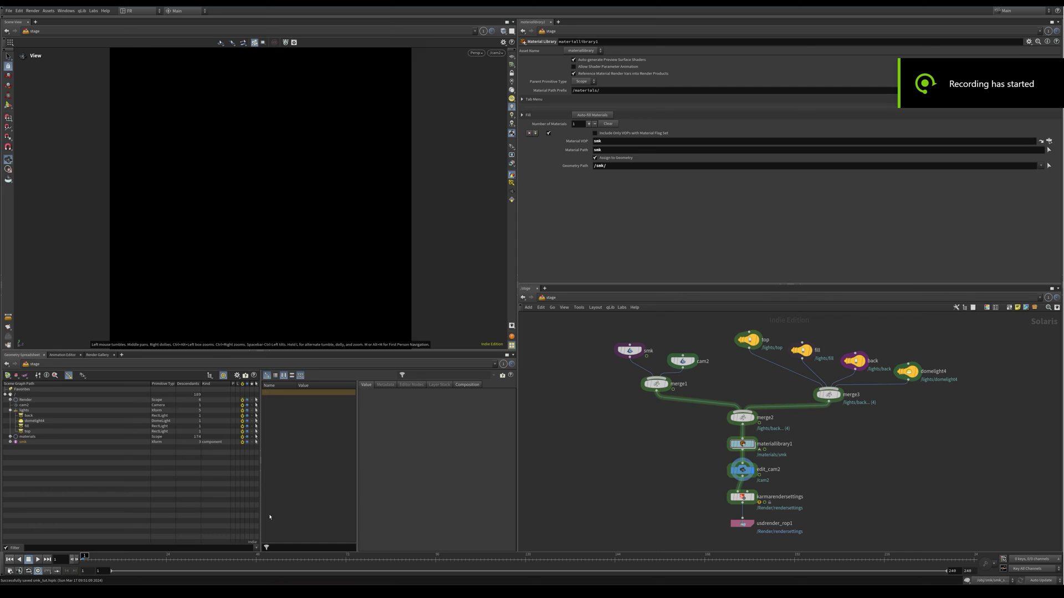
pyautogui.click(255, 556)
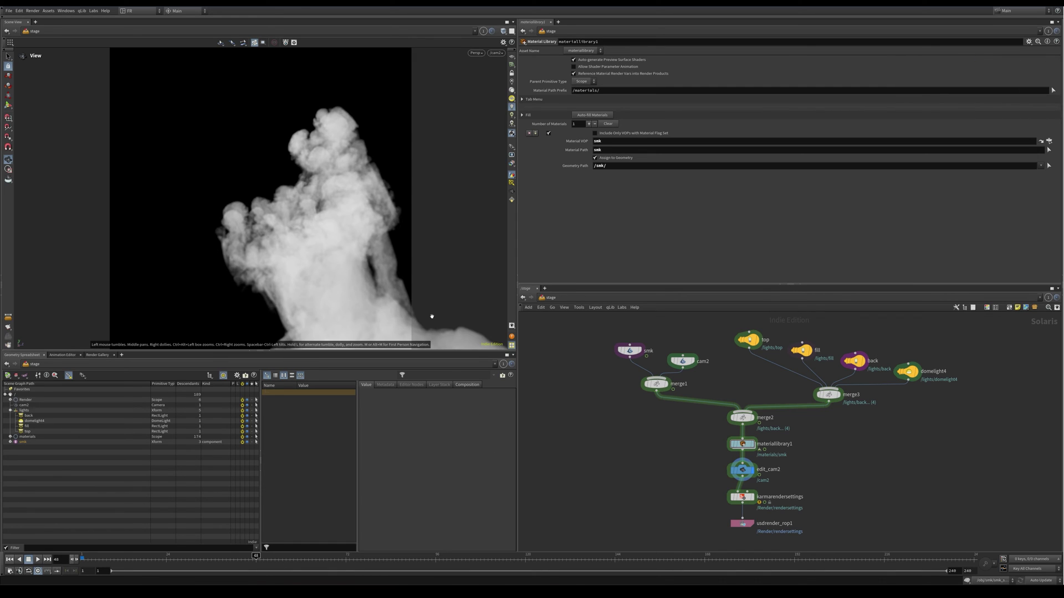
pyautogui.moveTo(657, 451); pyautogui.dragTo(651, 451, button='middle')
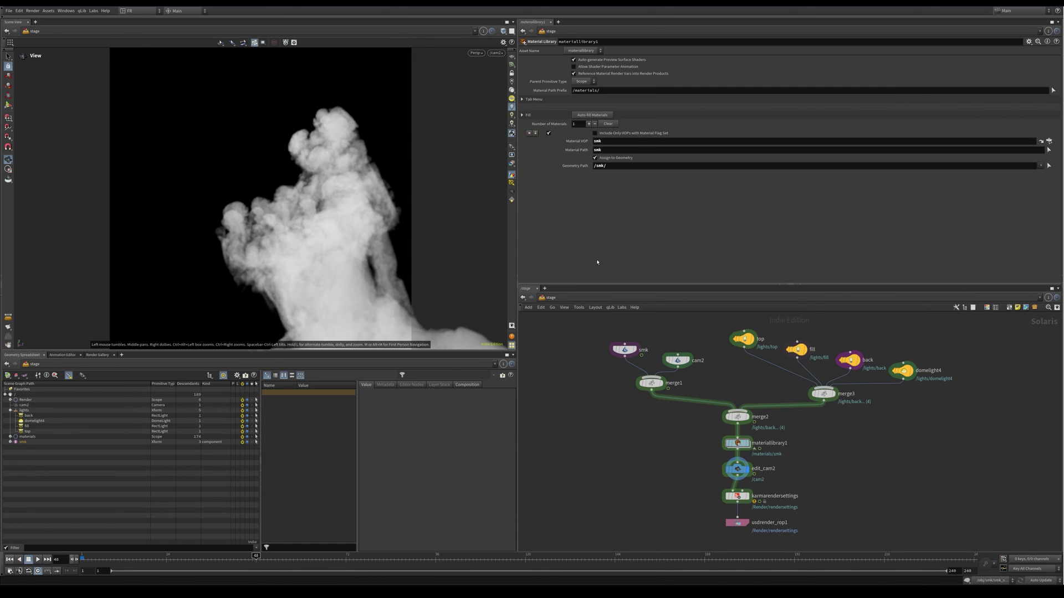
pyautogui.moveTo(666, 392); pyautogui.dragTo(658, 381, button='middle')
pyautogui.click(616, 337)
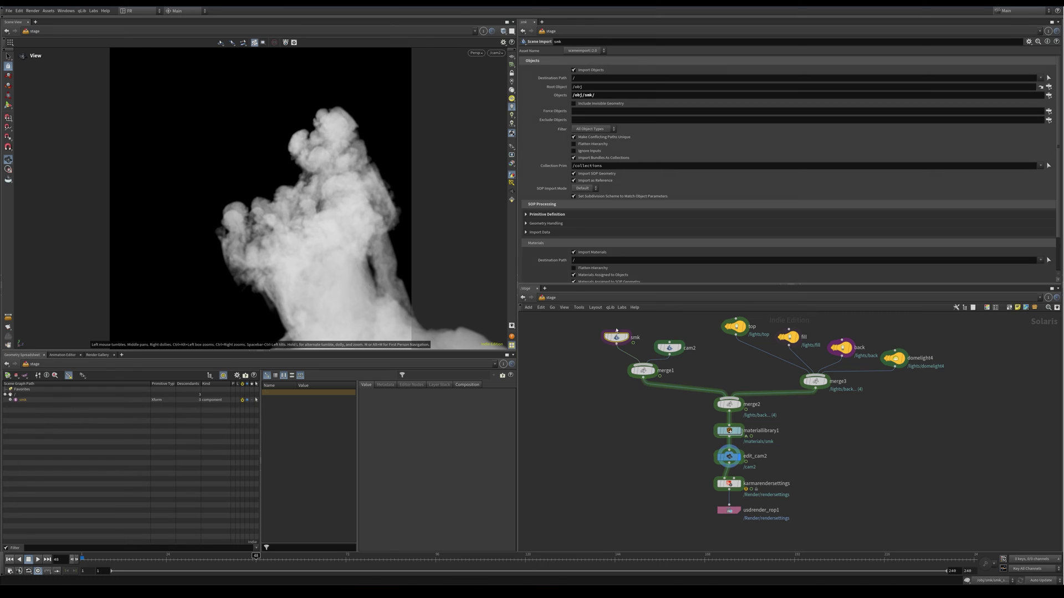
pyautogui.moveTo(656, 331); pyautogui.dragTo(646, 356, button='middle')
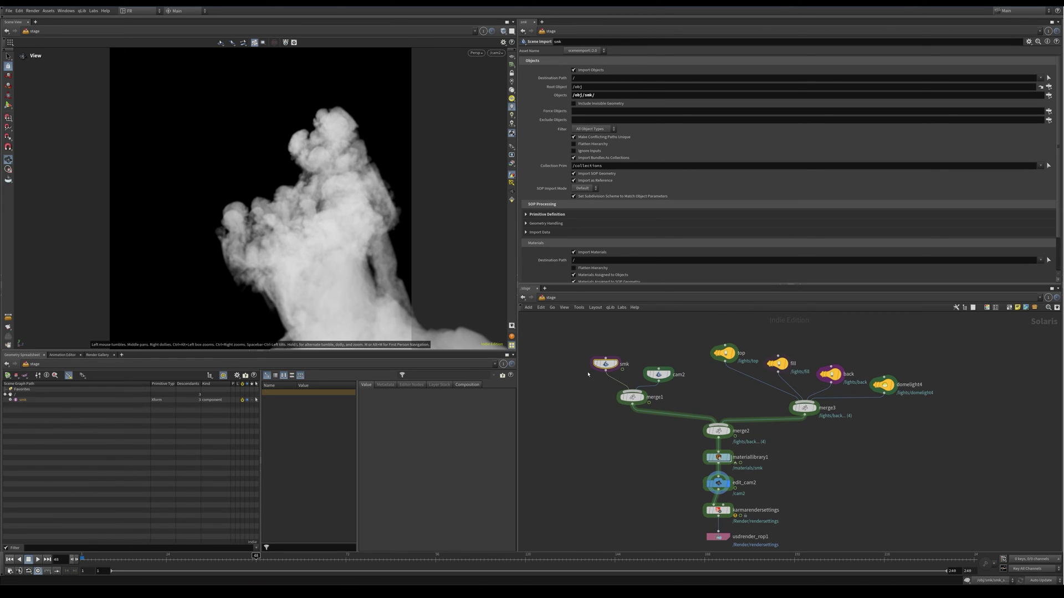
# - Examine cam2 and the top, fill, back and domelight4 light nodes feeding the stage network
pyautogui.click(659, 373)
pyautogui.moveTo(709, 394); pyautogui.dragTo(688, 371, button='middle')
pyautogui.moveTo(683, 338); pyautogui.dragTo(911, 397)
pyautogui.moveTo(800, 417); pyautogui.dragTo(830, 412, button='middle')
pyautogui.click(814, 422)
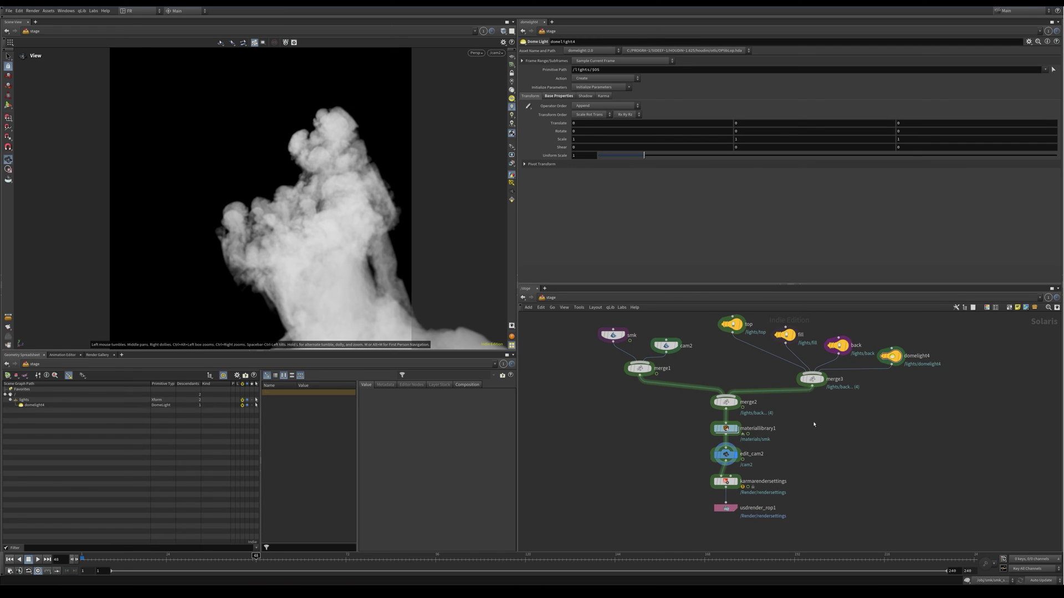
pyautogui.moveTo(814, 423); pyautogui.dragTo(671, 440)
# - Display karmarendersettings and examine its AOV image outputs, including the ray-level depth and smooth normal passes
pyautogui.moveTo(728, 455)
pyautogui.click(726, 481)
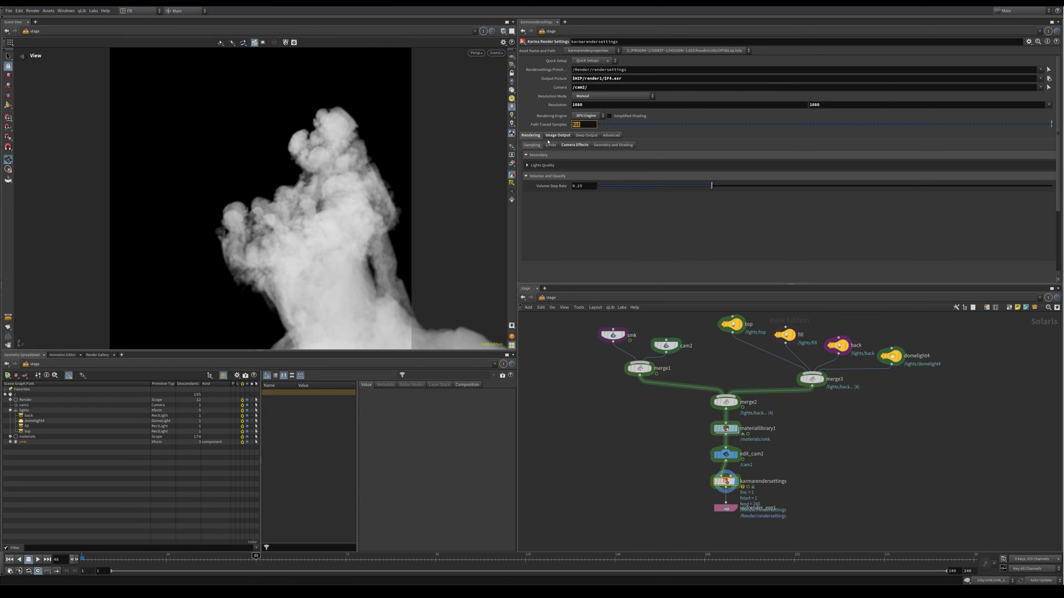
pyautogui.click(557, 135)
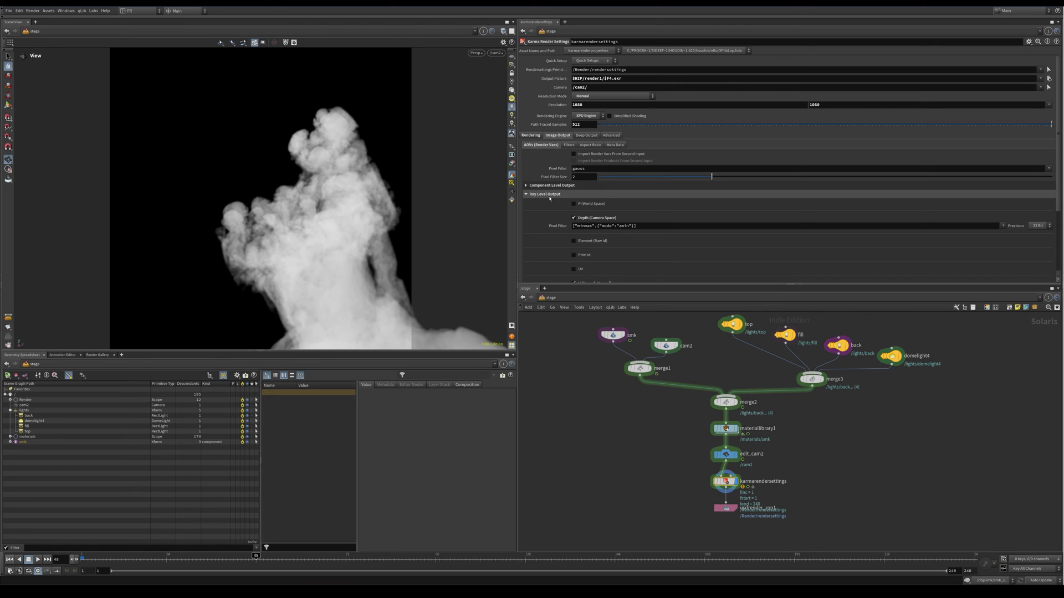
pyautogui.scroll(-3, 558, 222)
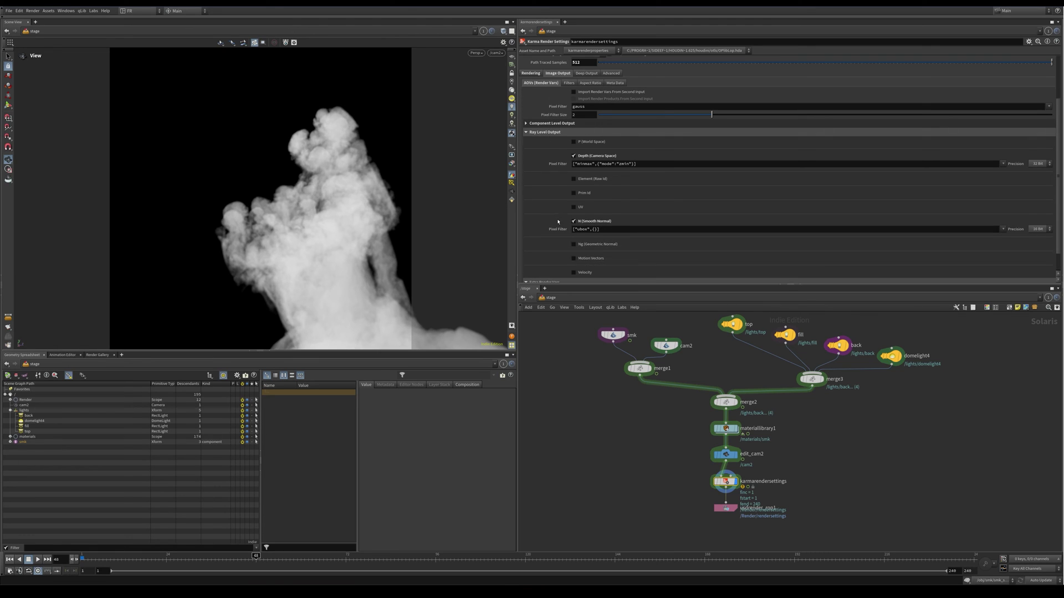
pyautogui.click(544, 132)
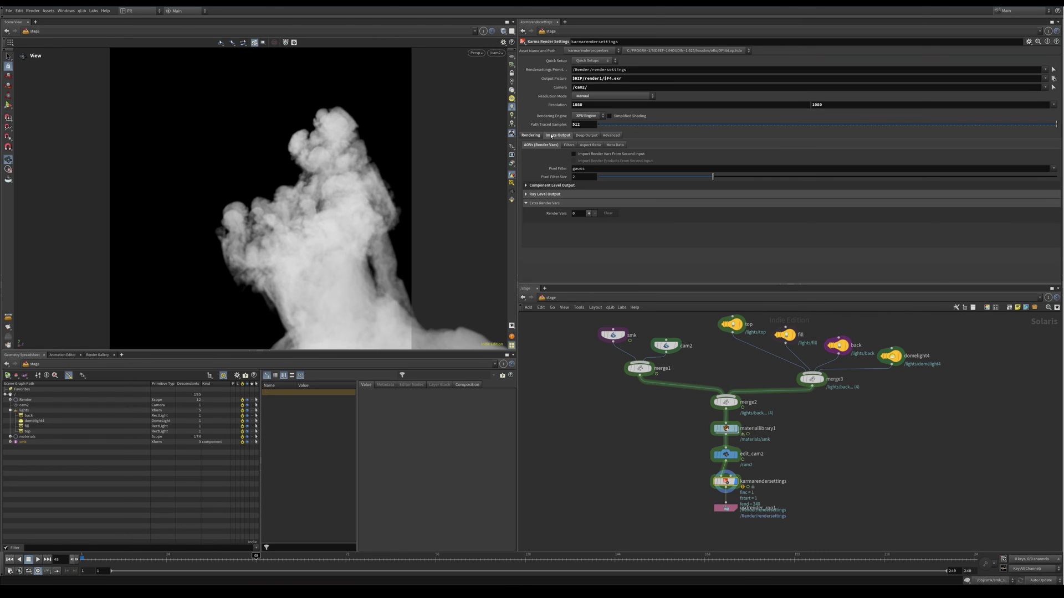
pyautogui.click(555, 196)
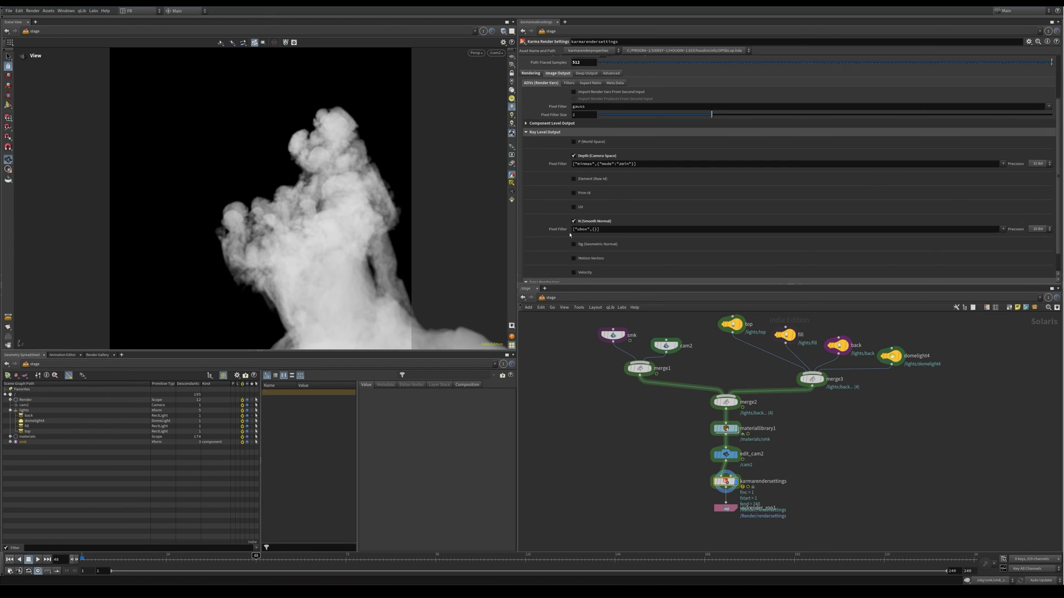
pyautogui.click(556, 194)
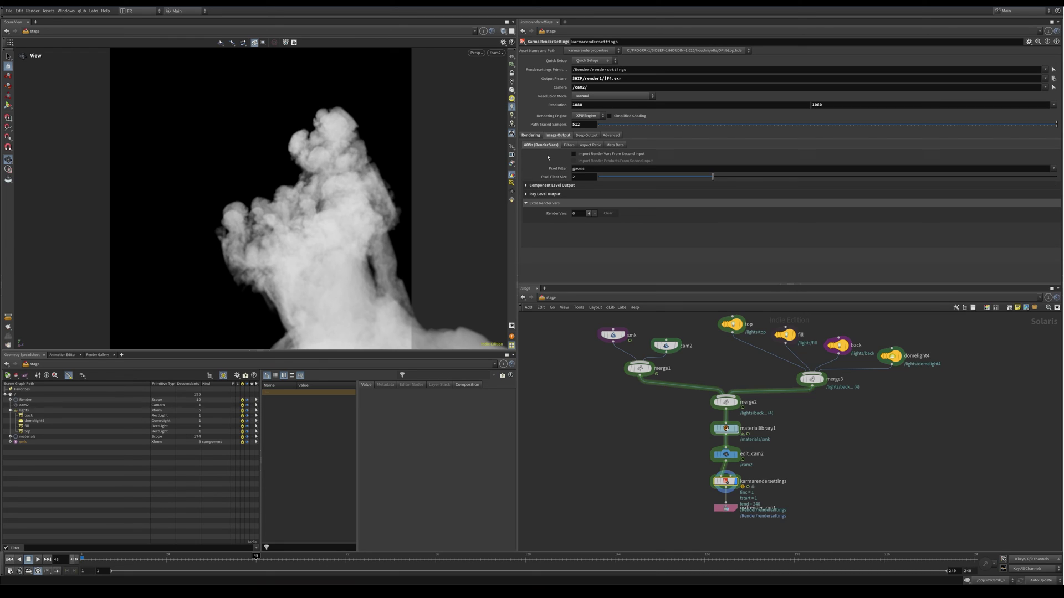
# - Review the Karma sampling, camera effects and limits settings in karmarendersettings
pyautogui.click(530, 136)
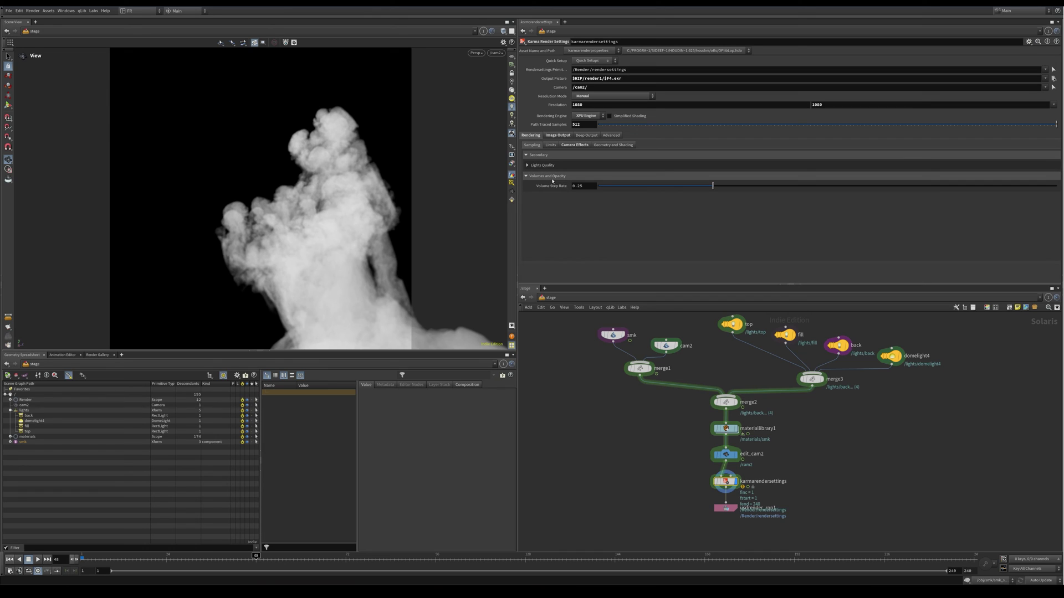
pyautogui.click(567, 145)
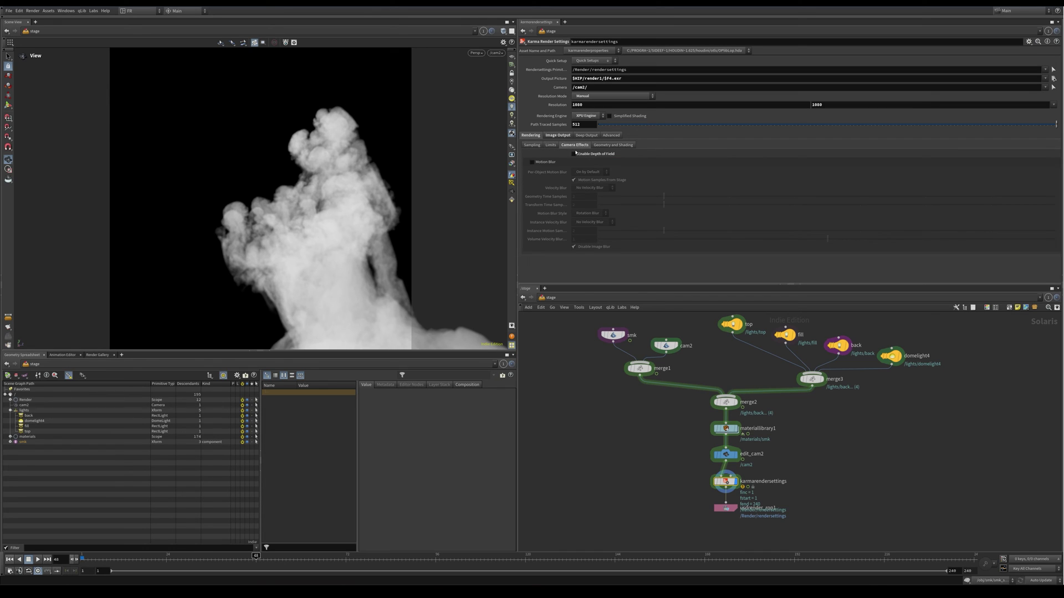
pyautogui.click(552, 146)
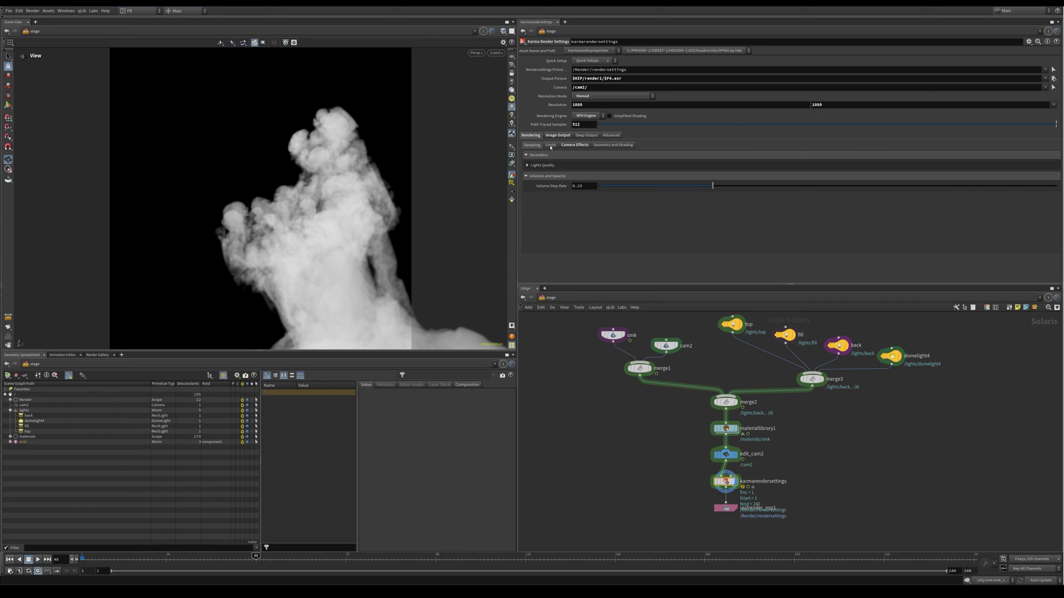
pyautogui.click(540, 145)
# - Switch the viewport renderer to Karma XPU to render the smoke through cam2
pyautogui.click(481, 53)
pyautogui.click(495, 93)
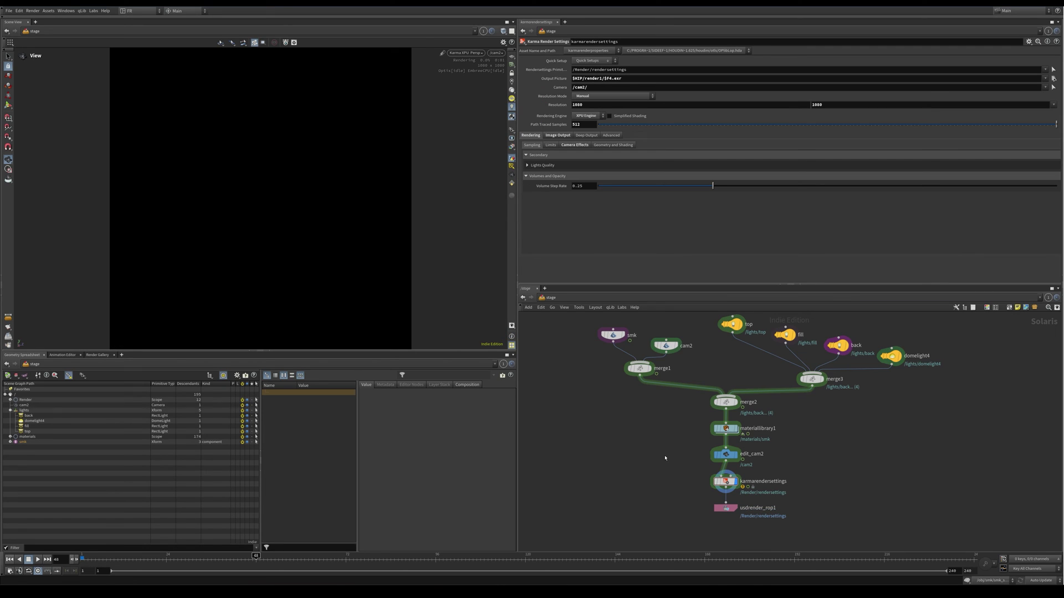
pyautogui.moveTo(650, 454); pyautogui.dragTo(660, 454, button='middle')
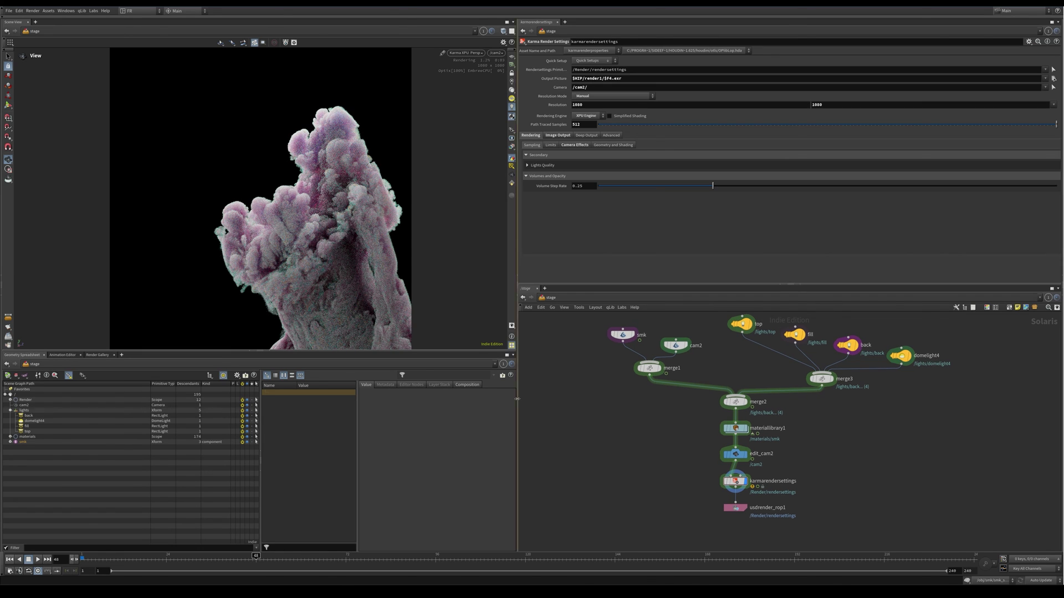
# - Preview the Karma render at several points along the timeline, ending at frame 134
pyautogui.moveTo(256, 559); pyautogui.dragTo(162, 558)
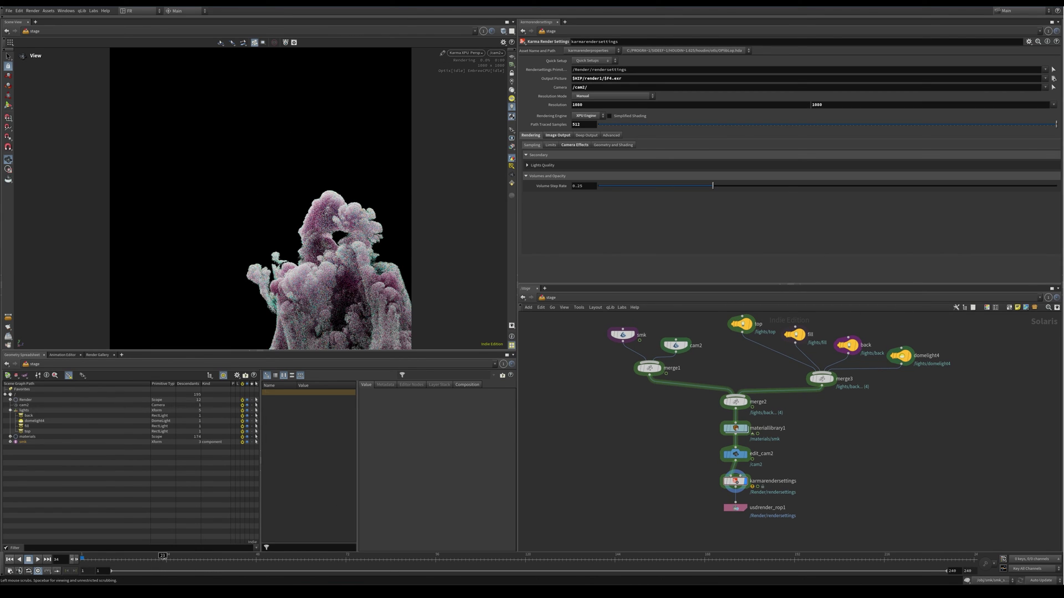
pyautogui.click(529, 557)
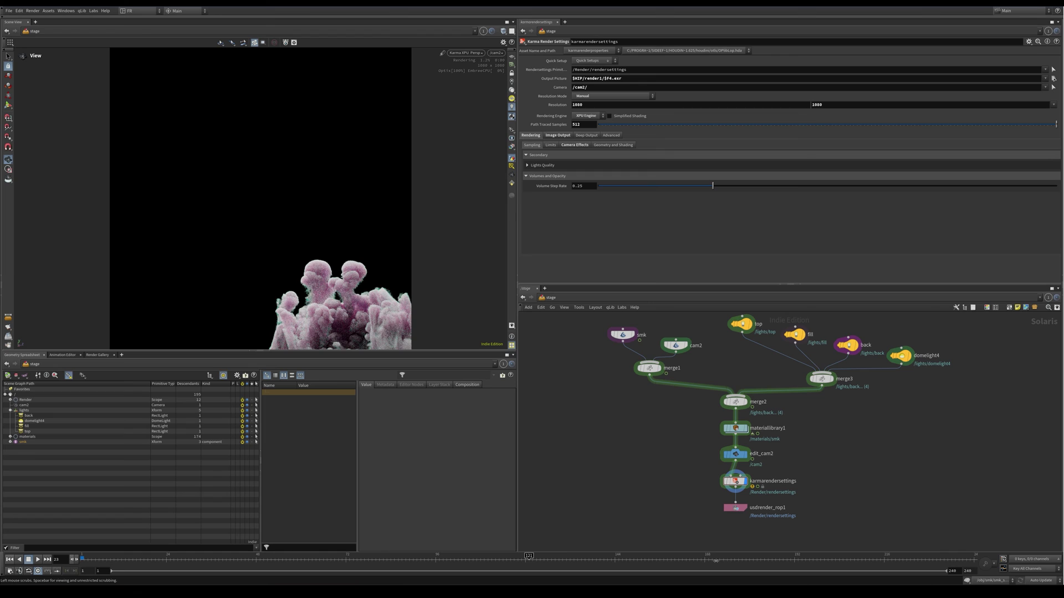
pyautogui.click(740, 558)
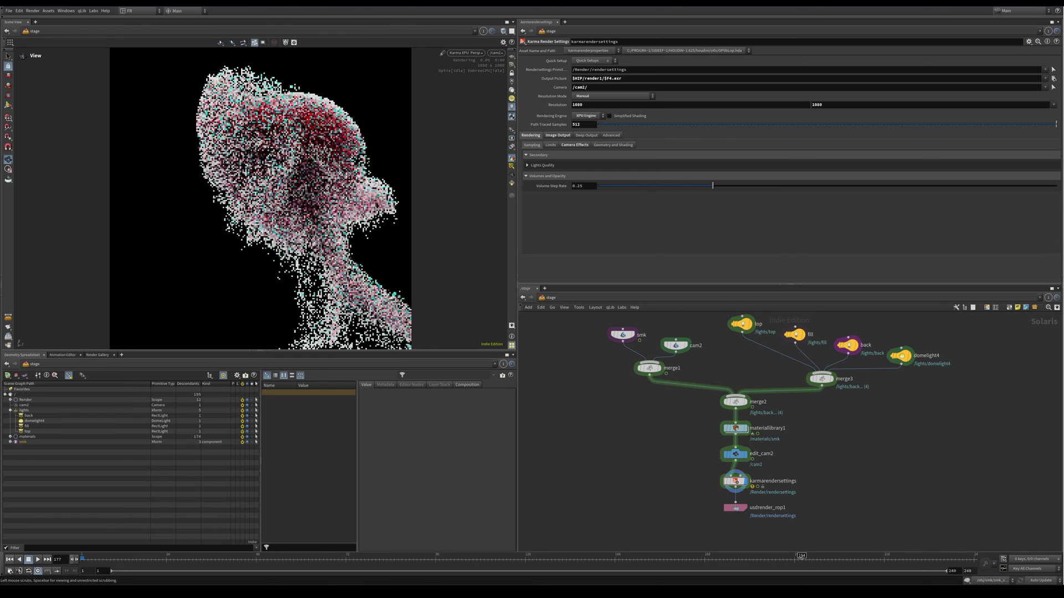
pyautogui.click(577, 557)
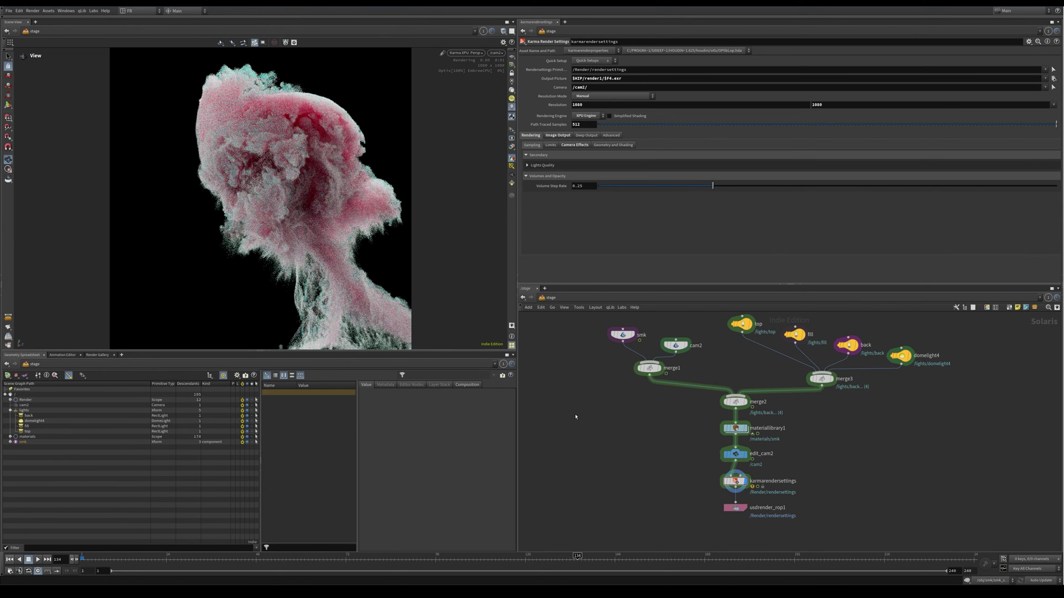
# - Enter the smk material inside materiallibrary1 and highlight the density geomprop name on mtlxgeompropvalue14 for review
pyautogui.doubleClick(736, 428)
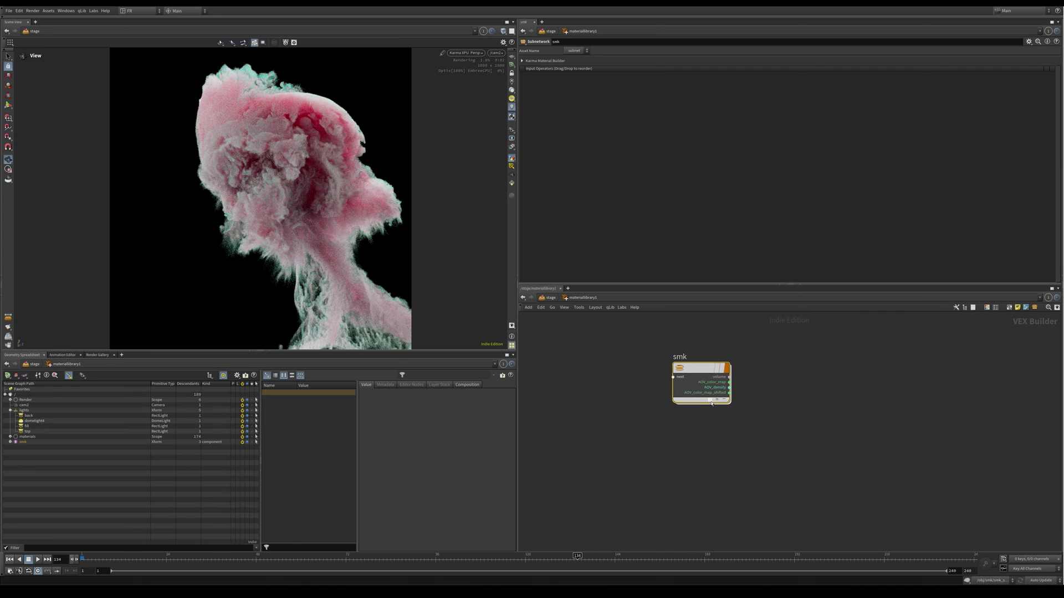
pyautogui.doubleClick(711, 401)
pyautogui.moveTo(647, 429); pyautogui.dragTo(825, 434, button='middle')
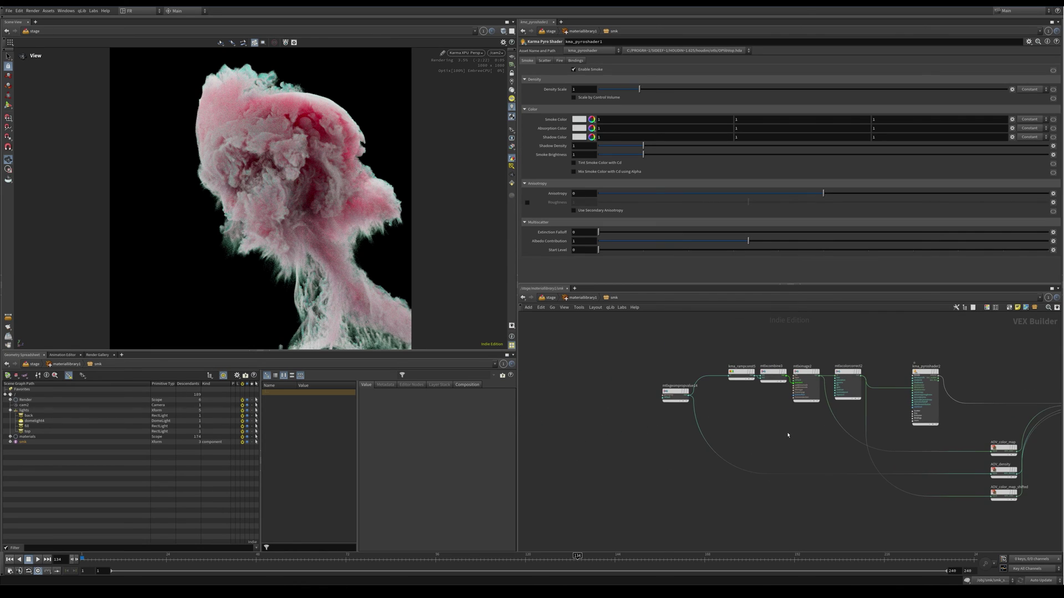
pyautogui.scroll(4, 686, 412)
pyautogui.click(668, 371)
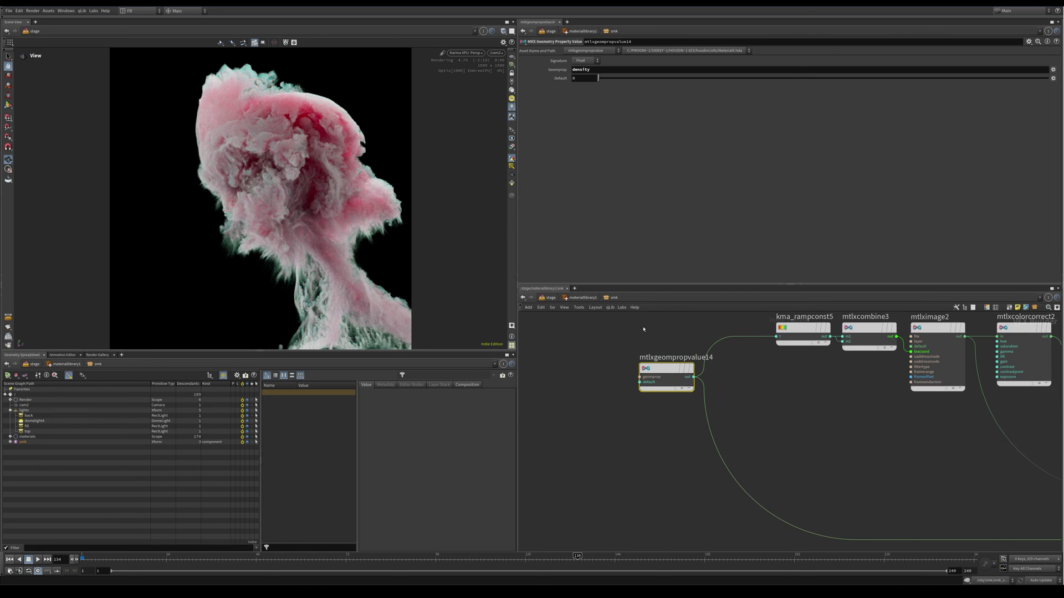
pyautogui.moveTo(650, 359)
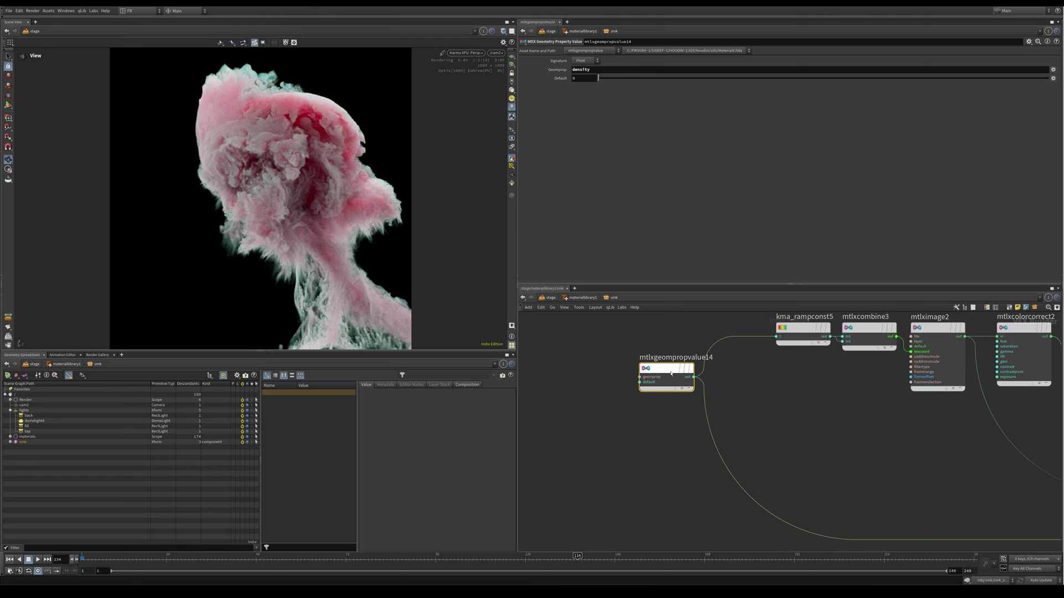
pyautogui.doubleClick(576, 69)
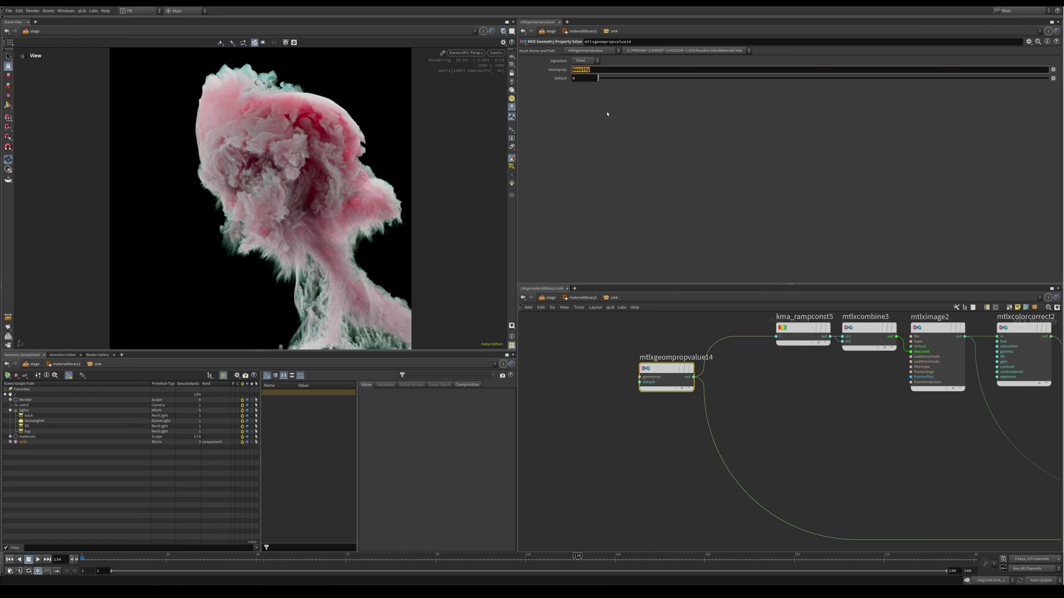
# - Inspect the float ramp on kma_rampconst5 that remaps the density values
pyautogui.moveTo(793, 383); pyautogui.dragTo(711, 413, button='middle')
pyautogui.click(720, 357)
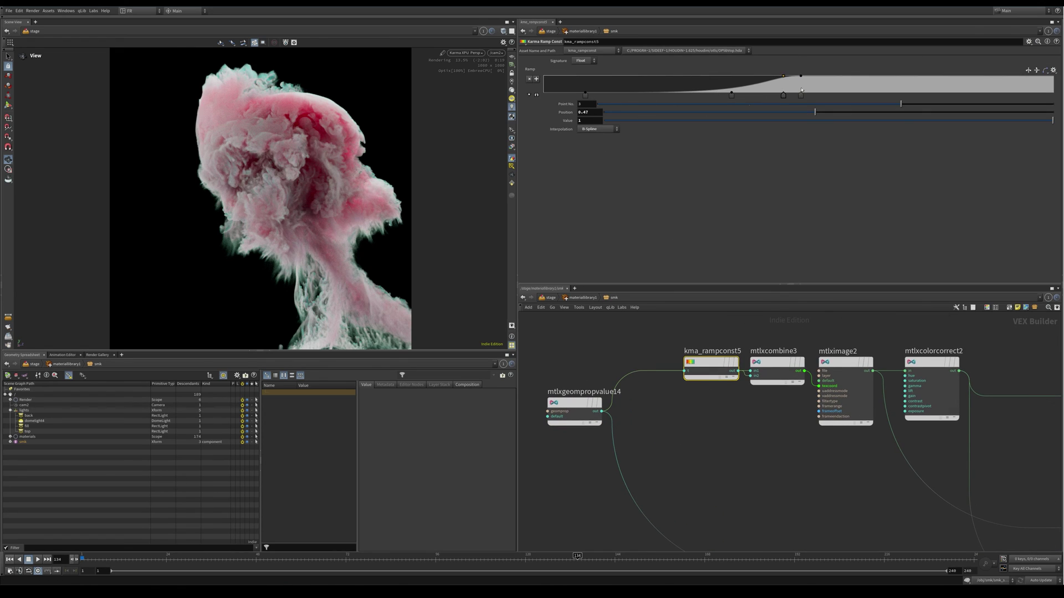
pyautogui.moveTo(799, 343); pyautogui.dragTo(751, 347, button='middle')
pyautogui.scroll(3, 681, 375)
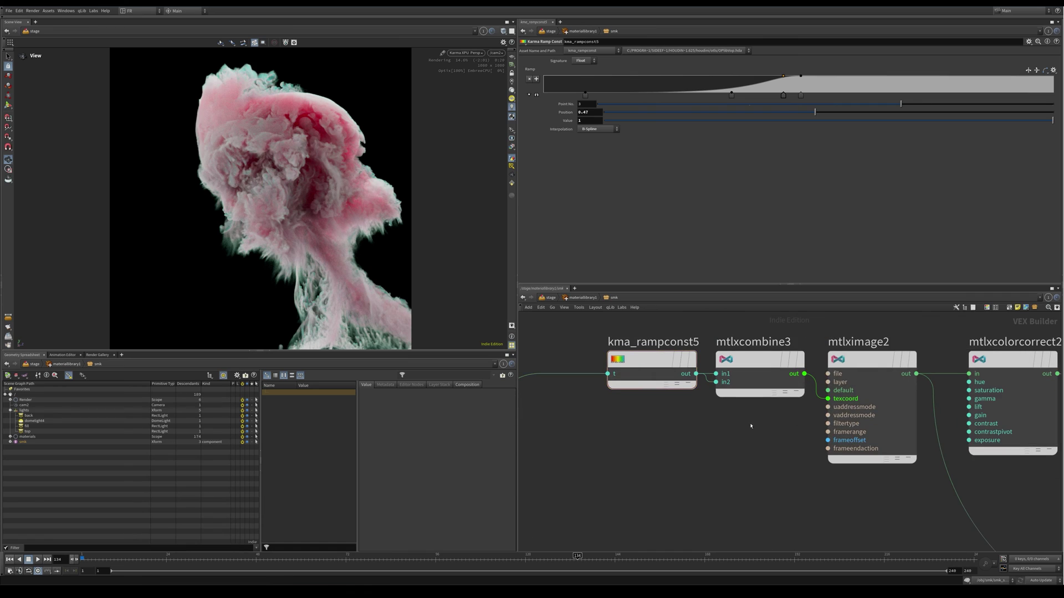
# - Examine the mtlxcombine3 node and the texture file settings of mtlximage2
pyautogui.moveTo(751, 427); pyautogui.dragTo(710, 426, button='middle')
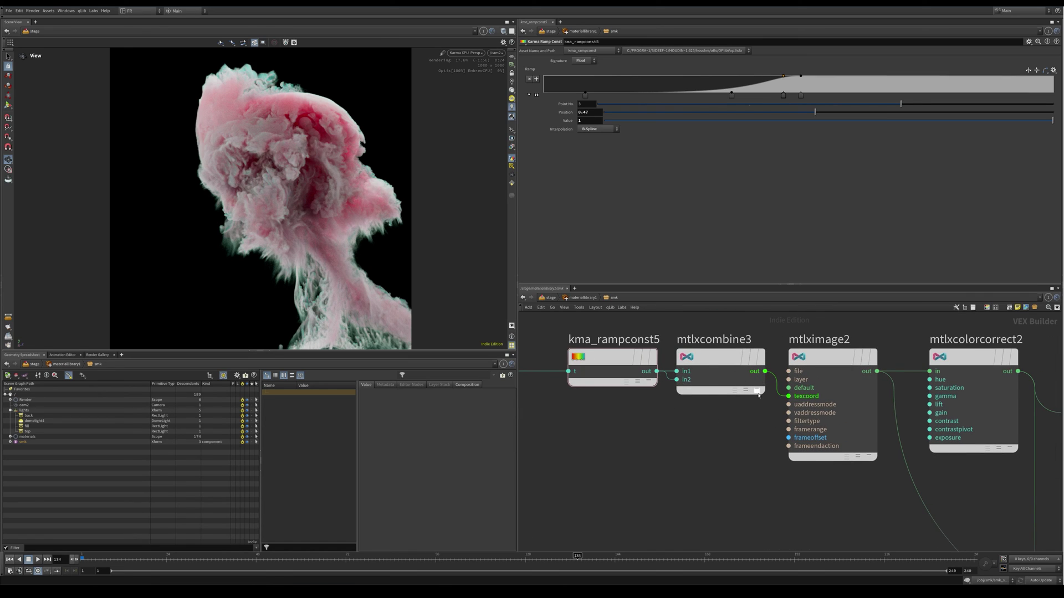
pyautogui.moveTo(759, 395); pyautogui.dragTo(684, 392, button='middle')
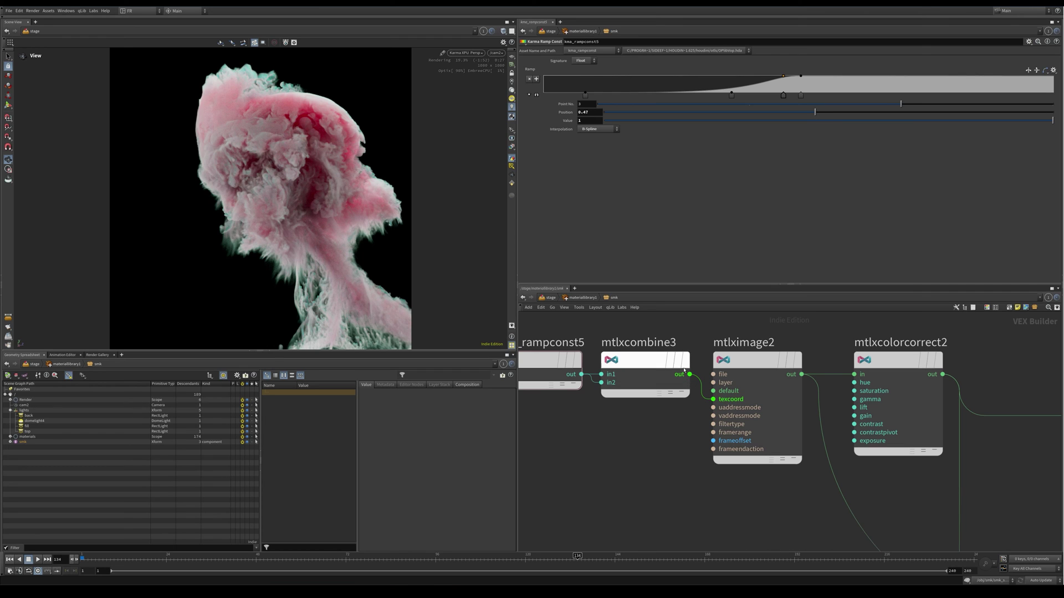
pyautogui.moveTo(674, 369)
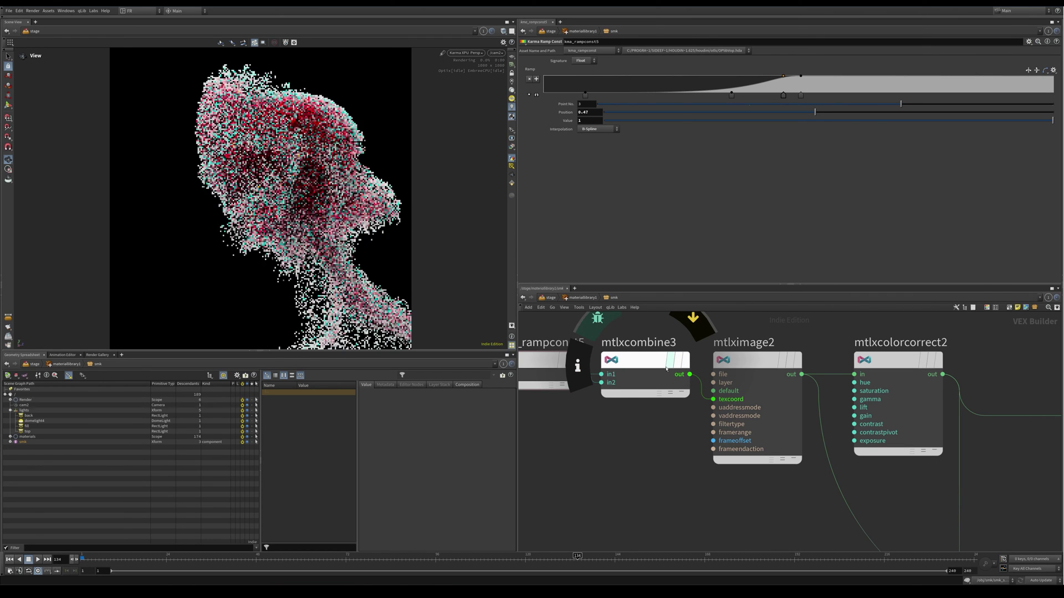
pyautogui.scroll(-3, 731, 403)
pyautogui.click(719, 409)
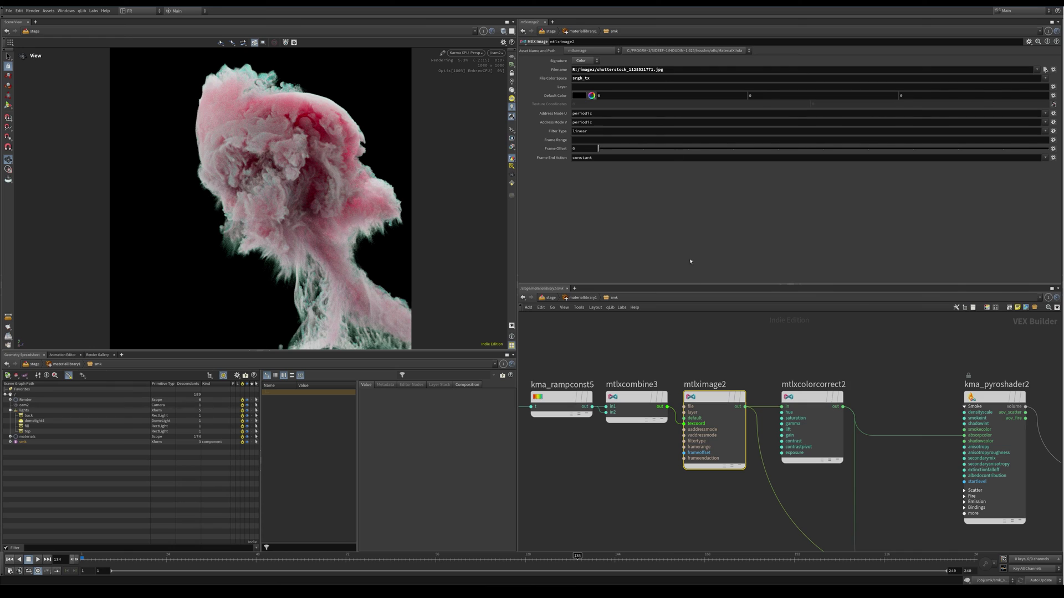
# - Try an exposure of 0 on mtlxcolorcorrect2, compare the render, and set the exposure back to 1
pyautogui.moveTo(817, 358); pyautogui.dragTo(747, 363, button='middle')
pyautogui.click(740, 404)
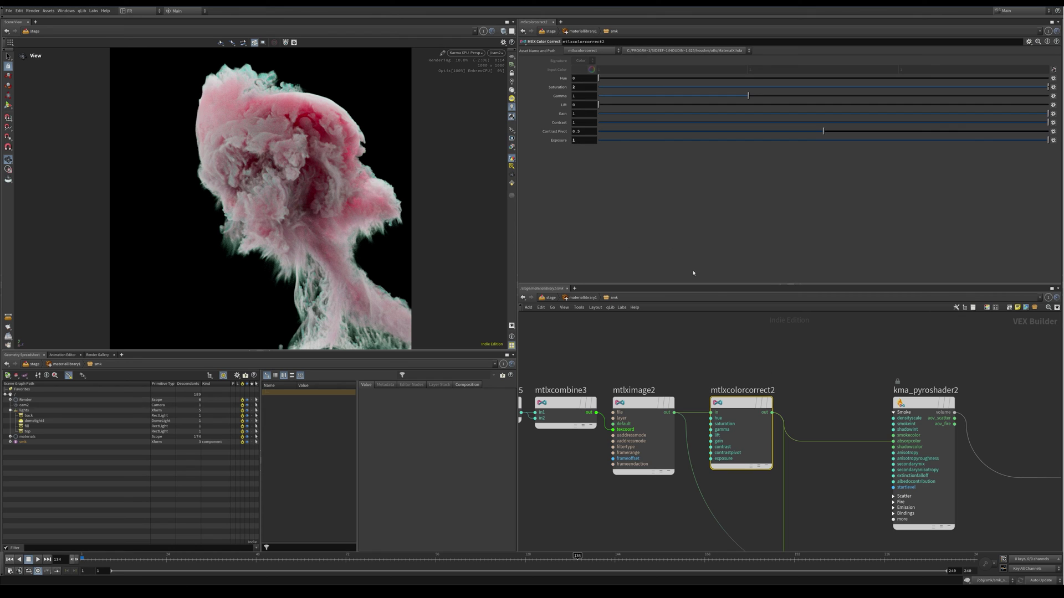
pyautogui.doubleClick(591, 140)
pyautogui.write('0')
pyautogui.press('Return')
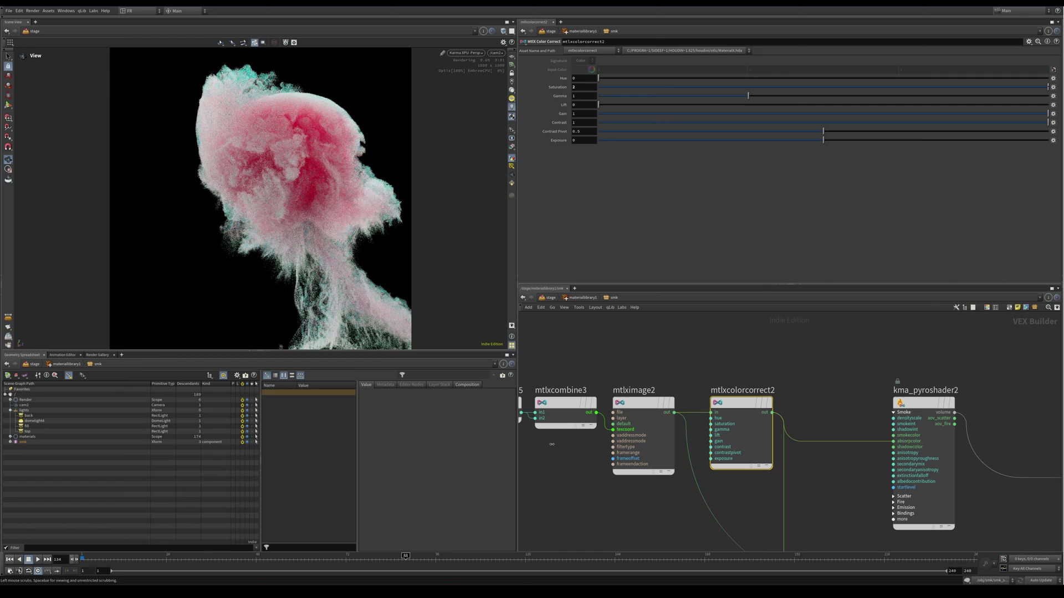
pyautogui.doubleClick(575, 141)
pyautogui.write('1')
pyautogui.press('Return')
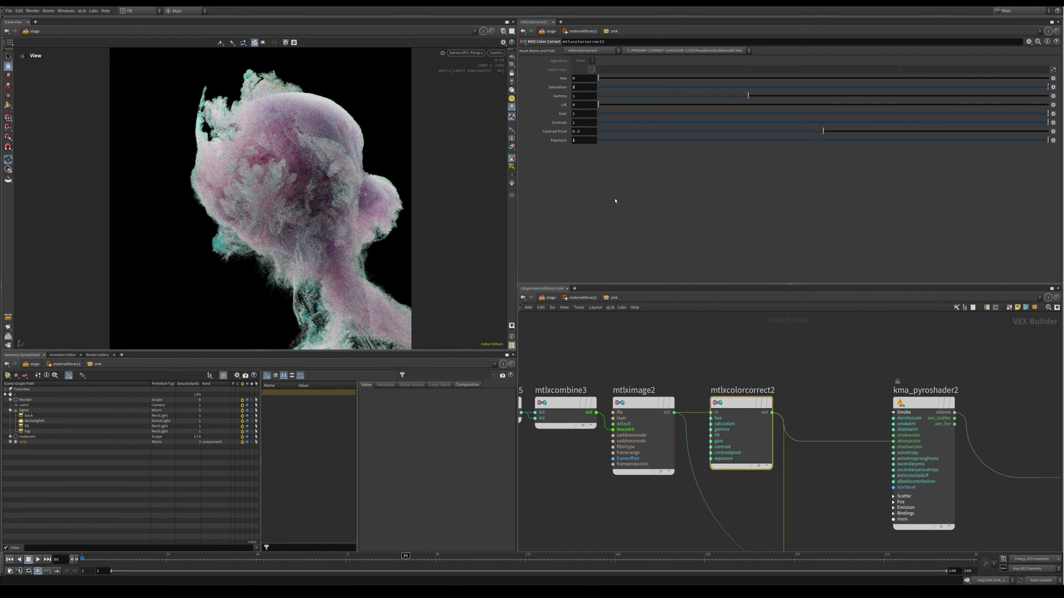
# - Try a saturation of 1 on mtlxcolorcorrect2 and undo the change
pyautogui.doubleClick(584, 87)
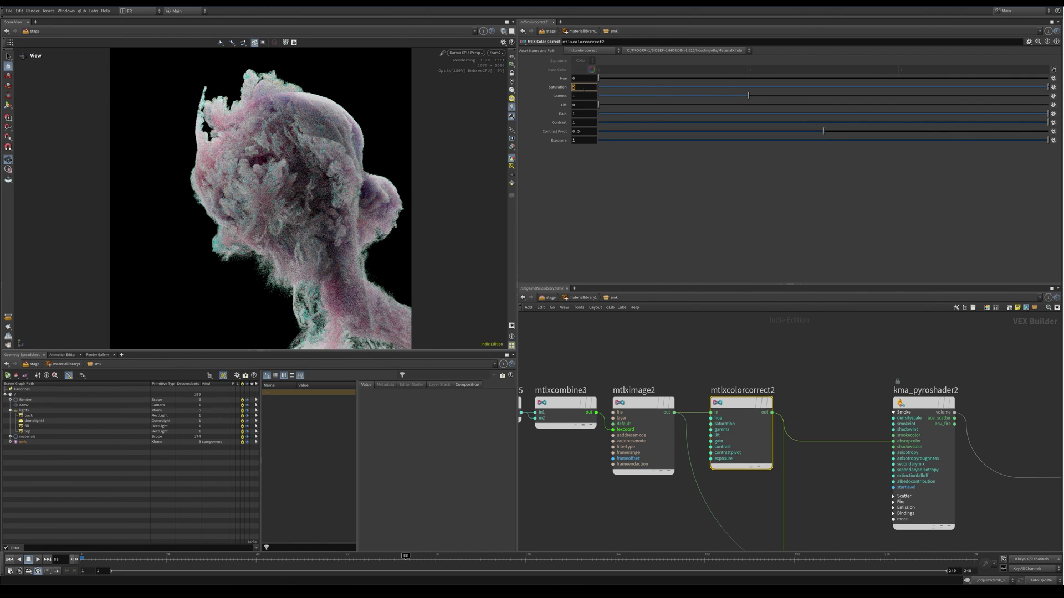
pyautogui.write('1')
pyautogui.press('Return')
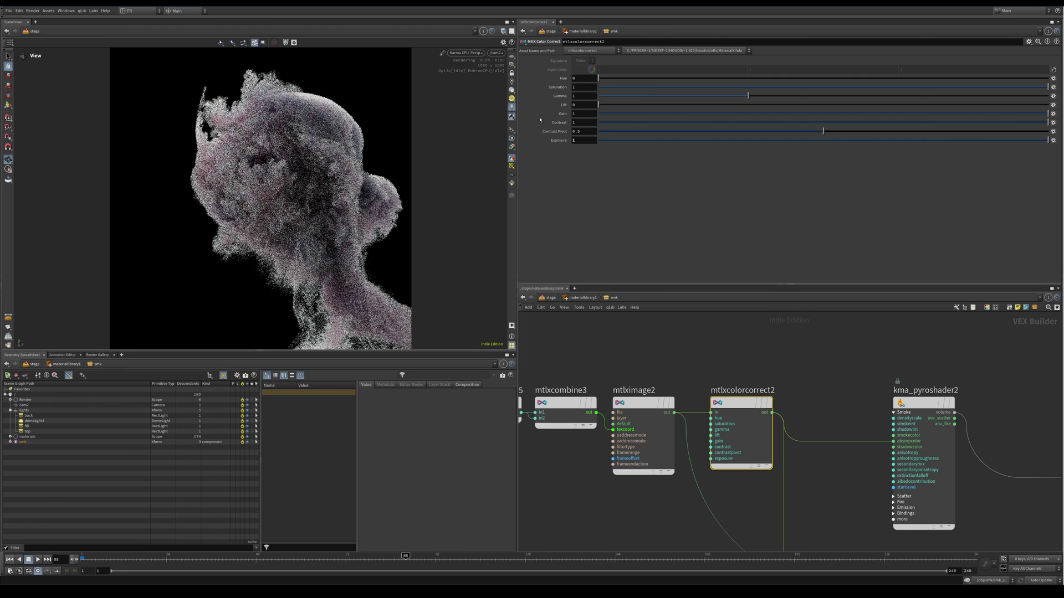
pyautogui.hotkey('ctrl', 'z')
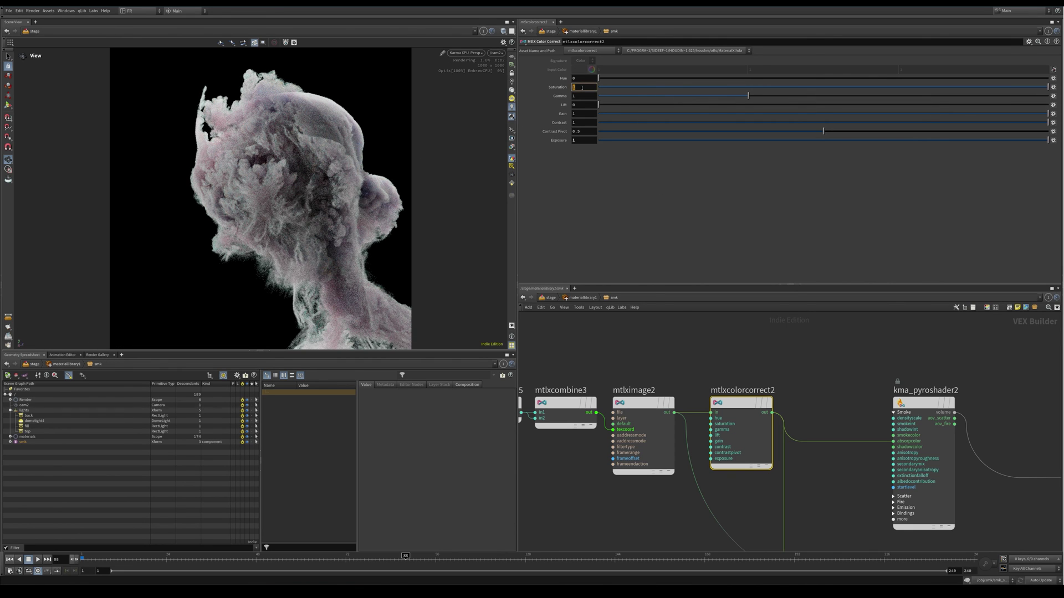
# - Try moving the mtlxcolorcorrect2 output from the absorpcolor to the smokecolor input of kma_pyroshader2
pyautogui.scroll(-2, 665, 348)
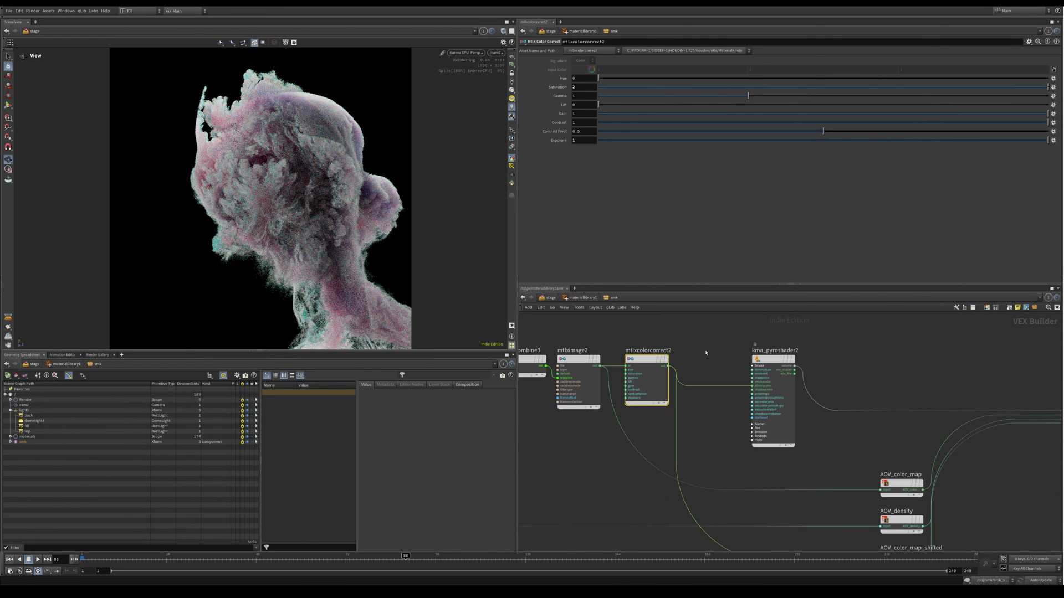
pyautogui.scroll(4, 596, 339)
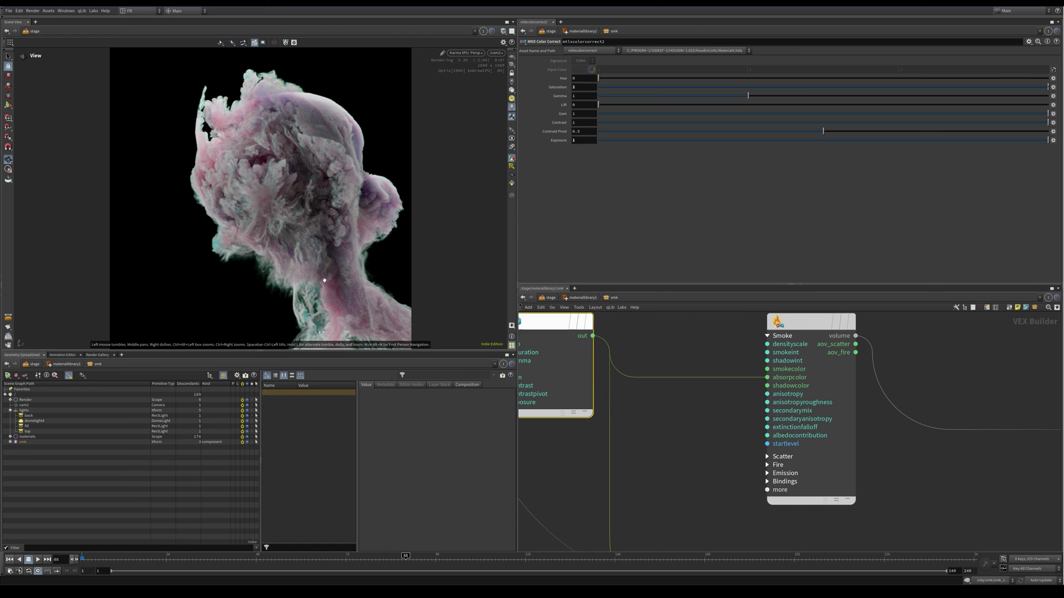
pyautogui.click(767, 377)
pyautogui.click(732, 404)
pyautogui.click(766, 369)
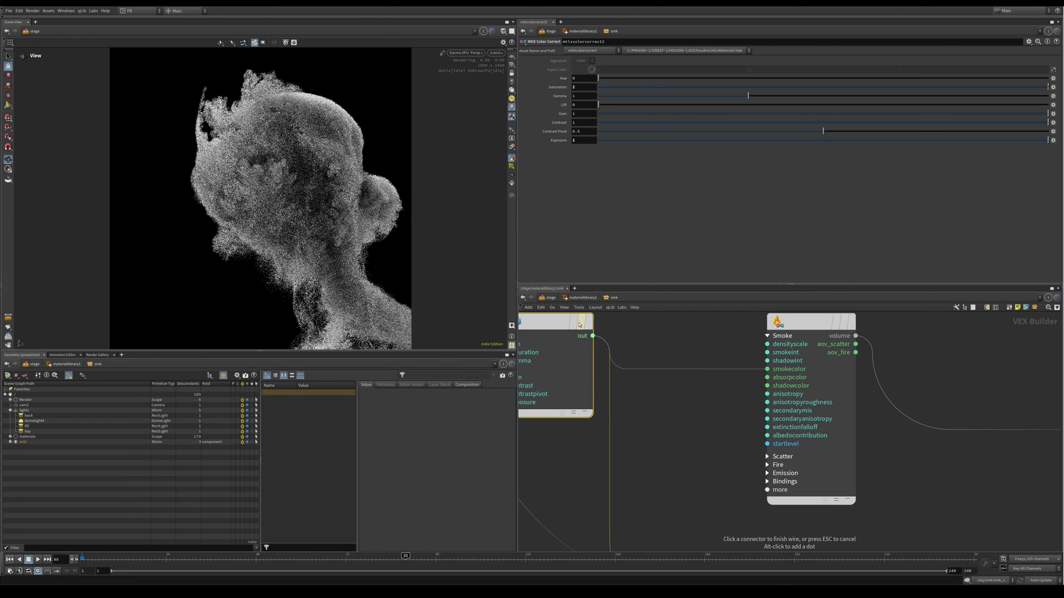
pyautogui.click(590, 335)
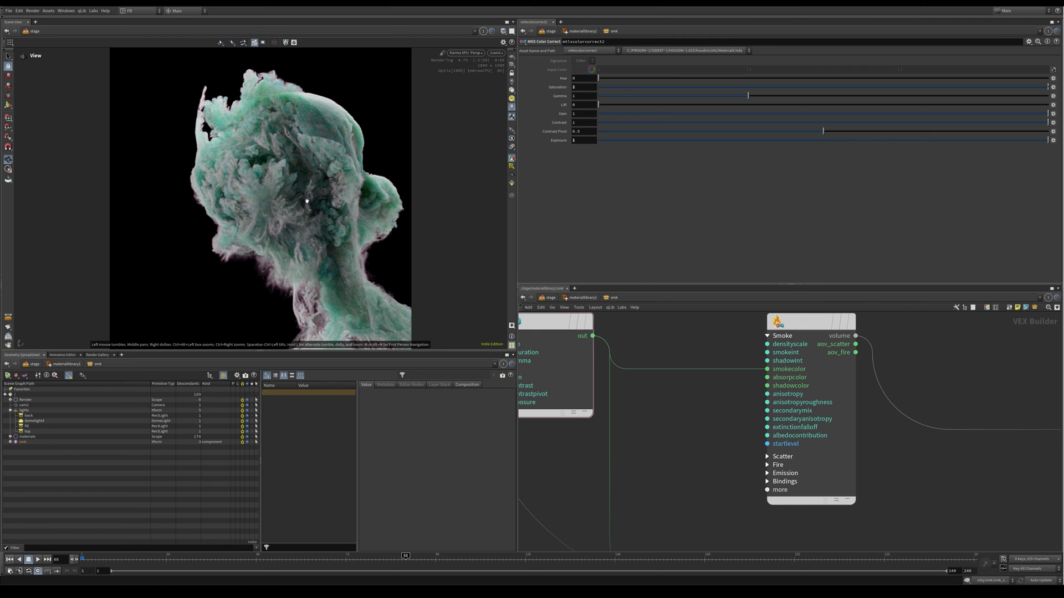
# - Cut the smokecolor wire and reconnect the mtlxcolorcorrect2 output to absorpcolor on kma_pyroshader2
pyautogui.scroll(-1, 632, 437)
pyautogui.moveTo(632, 437); pyautogui.dragTo(708, 421, button='middle')
pyautogui.press('y')
pyautogui.moveTo(793, 390); pyautogui.dragTo(787, 360)
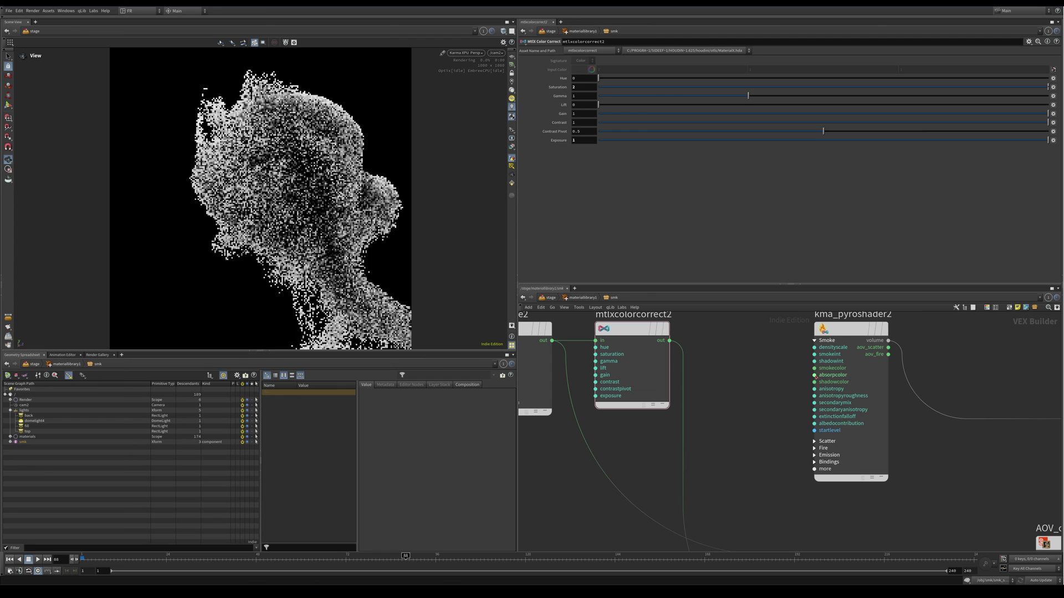
pyautogui.click(669, 340)
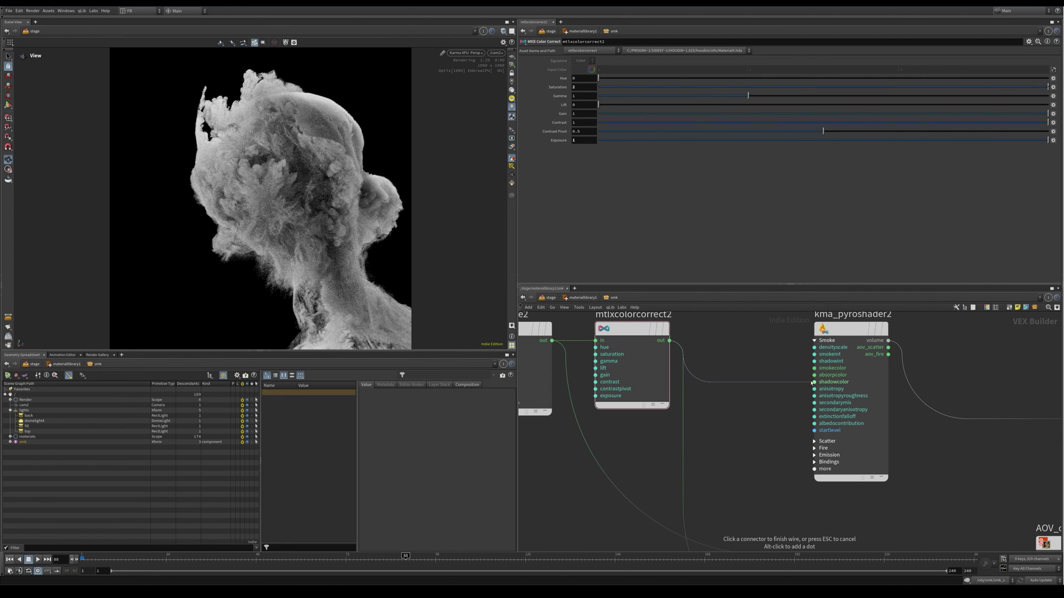
pyautogui.moveTo(780, 414); pyautogui.dragTo(731, 410, button='middle')
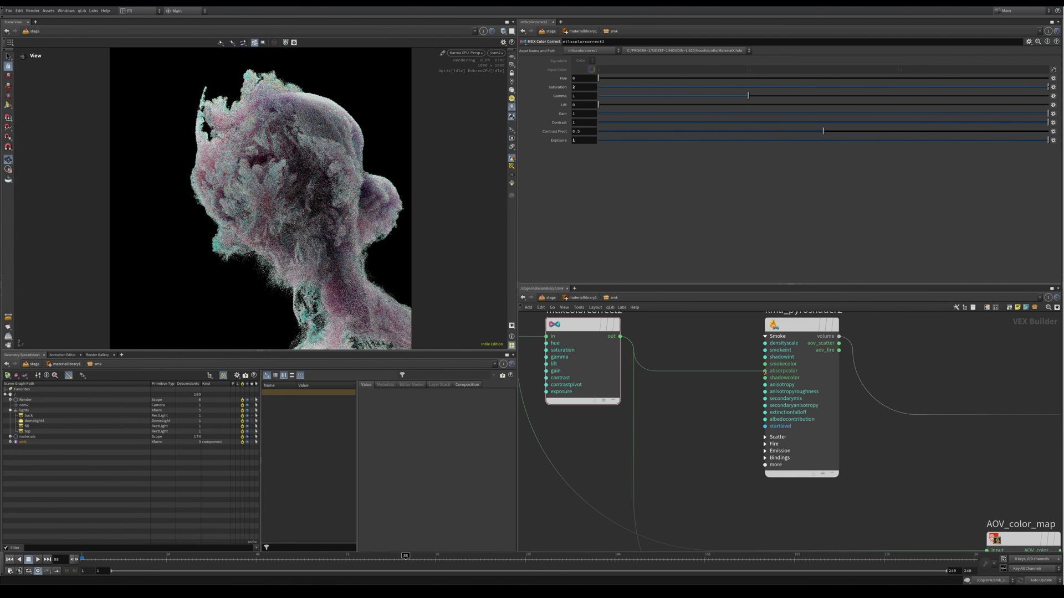
# - Try the mtlxcolorcorrect2 output on the shadowcolor input of kma_pyroshader2 and rewire it back to absorpcolor
pyautogui.press('y')
pyautogui.moveTo(737, 391); pyautogui.dragTo(748, 360)
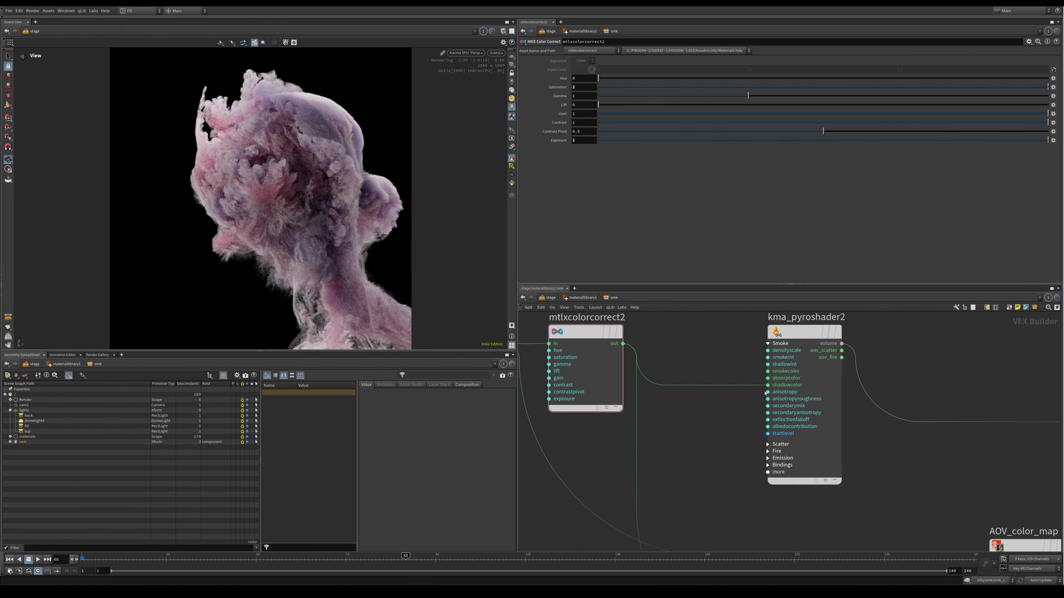
pyautogui.press('y')
pyautogui.moveTo(757, 395); pyautogui.dragTo(766, 380)
pyautogui.click(768, 379)
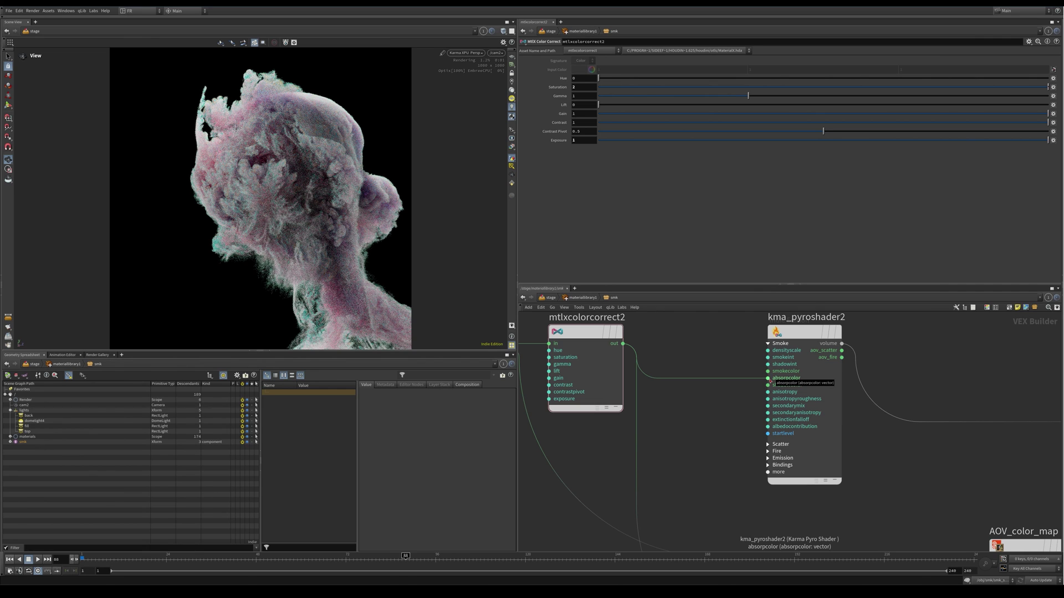
# - Move the mtlxcolorcorrect2 wire to shadowcolor and preview the render at several frames, ending at frame 75
pyautogui.moveTo(769, 379); pyautogui.dragTo(768, 385)
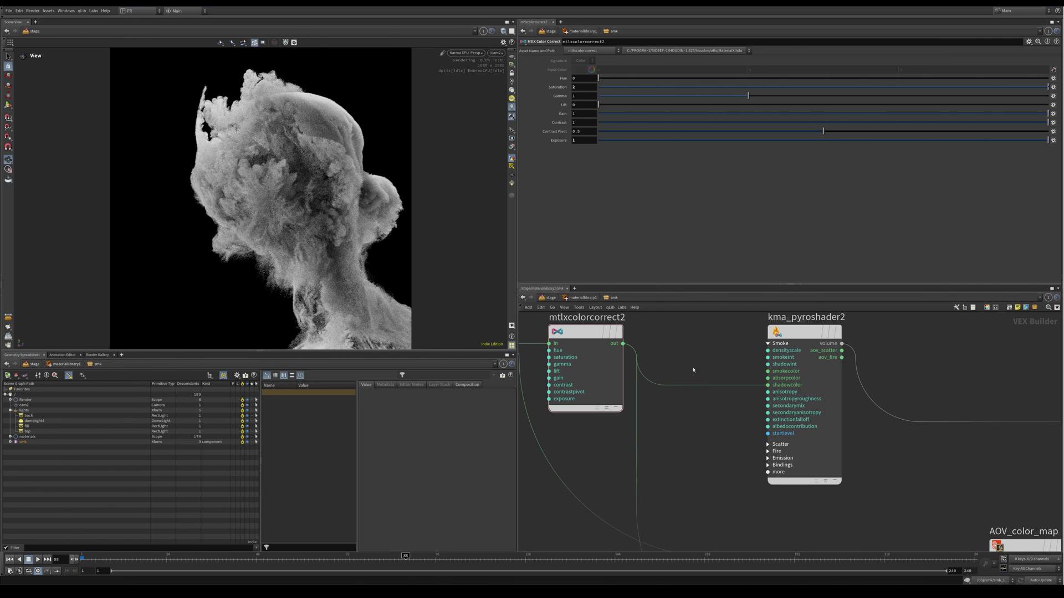
pyautogui.moveTo(711, 426); pyautogui.dragTo(686, 420, button='middle')
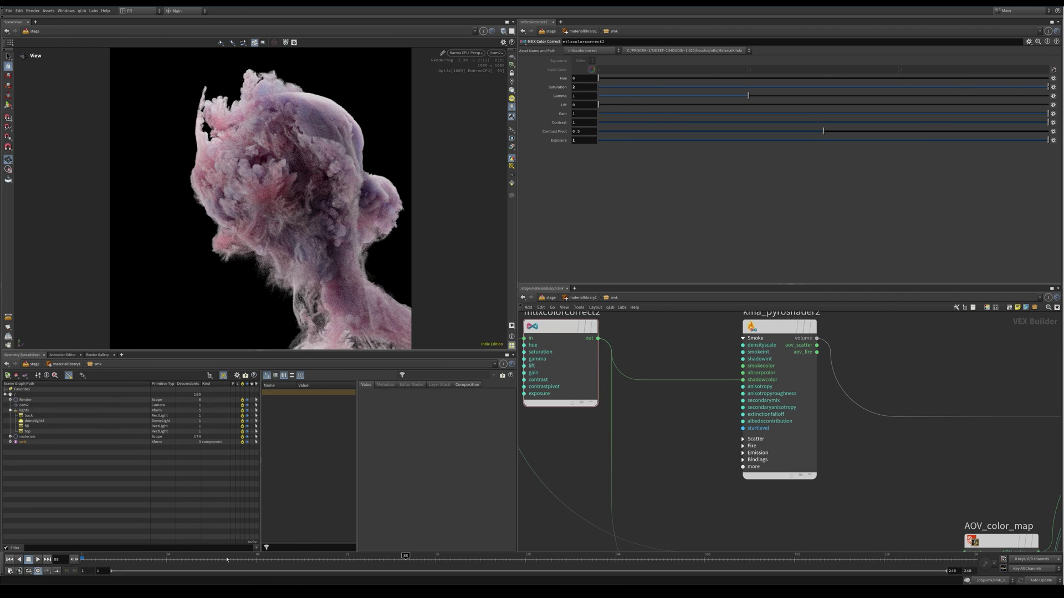
pyautogui.click(49, 559)
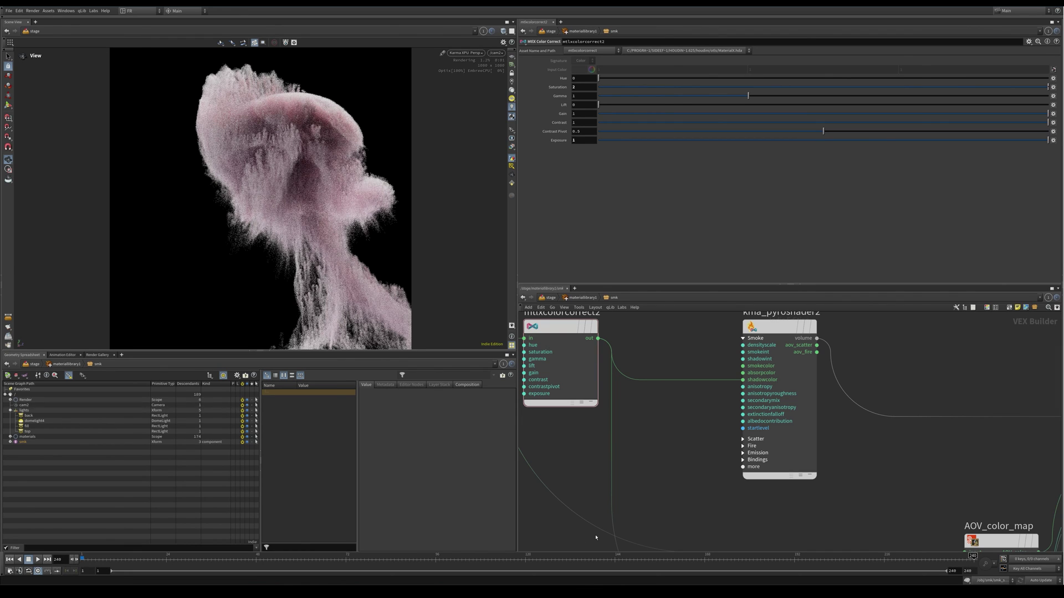
pyautogui.click(526, 559)
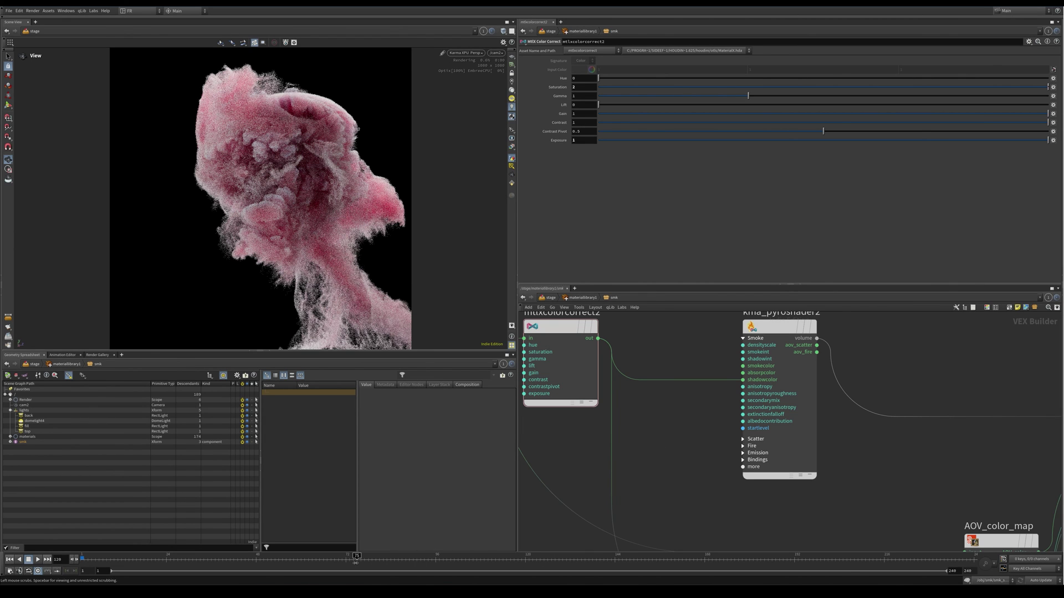
pyautogui.click(357, 559)
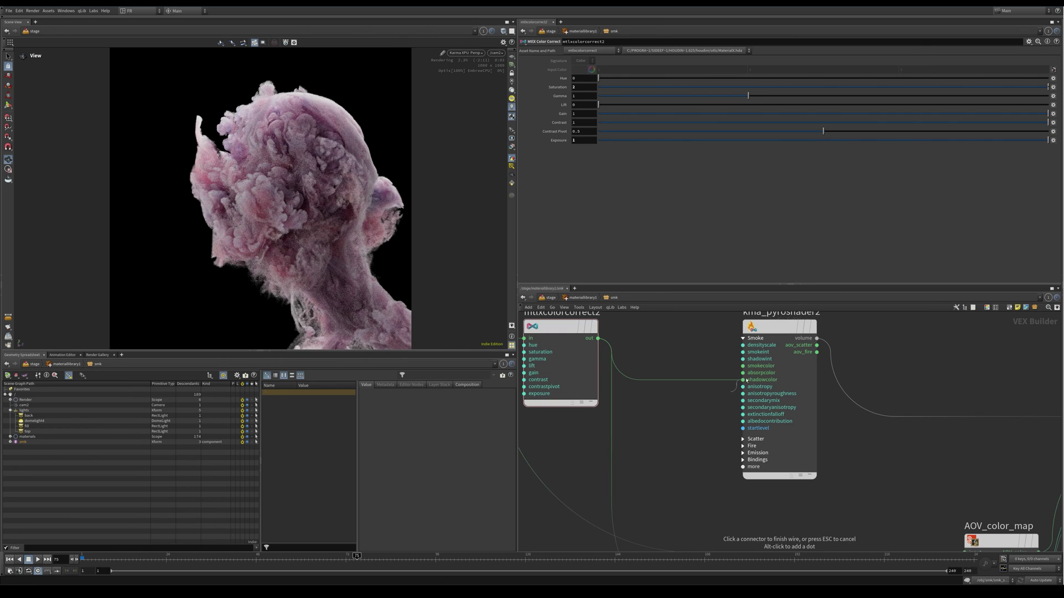
# - Restore the mtlxcolorcorrect2 connection to the absorpcolor input in place of shadowcolor
pyautogui.moveTo(742, 380); pyautogui.dragTo(727, 378)
pyautogui.moveTo(598, 338); pyautogui.dragTo(742, 372)
# - Select the AOV_color_map node and display its color map AOV in the viewport render
pyautogui.scroll(-3, 911, 451)
pyautogui.moveTo(912, 451); pyautogui.dragTo(1061, 391, button='middle')
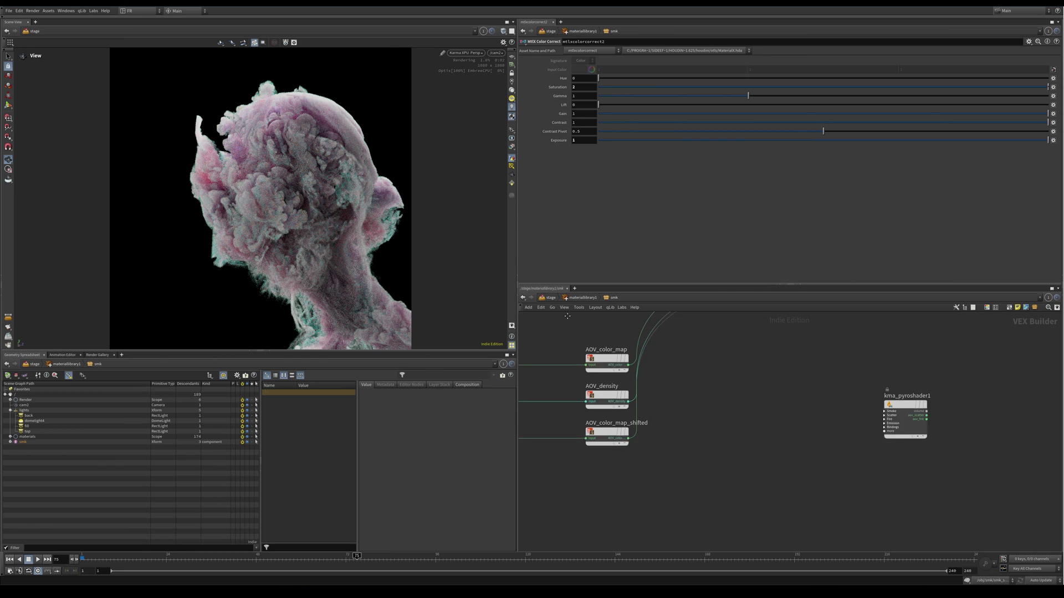
pyautogui.moveTo(567, 316); pyautogui.dragTo(731, 363, button='middle')
pyautogui.moveTo(774, 374); pyautogui.dragTo(767, 521)
pyautogui.moveTo(584, 458); pyautogui.dragTo(748, 506, button='middle')
pyautogui.click(672, 415)
pyautogui.moveTo(851, 442); pyautogui.dragTo(792, 445, button='middle')
pyautogui.click(828, 429)
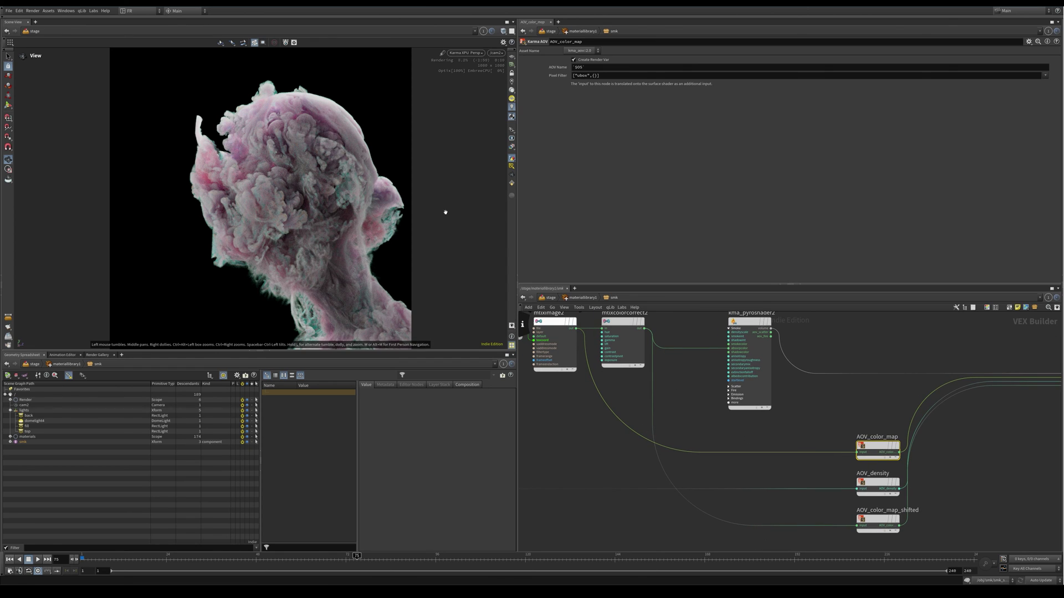
pyautogui.click(511, 147)
pyautogui.click(529, 169)
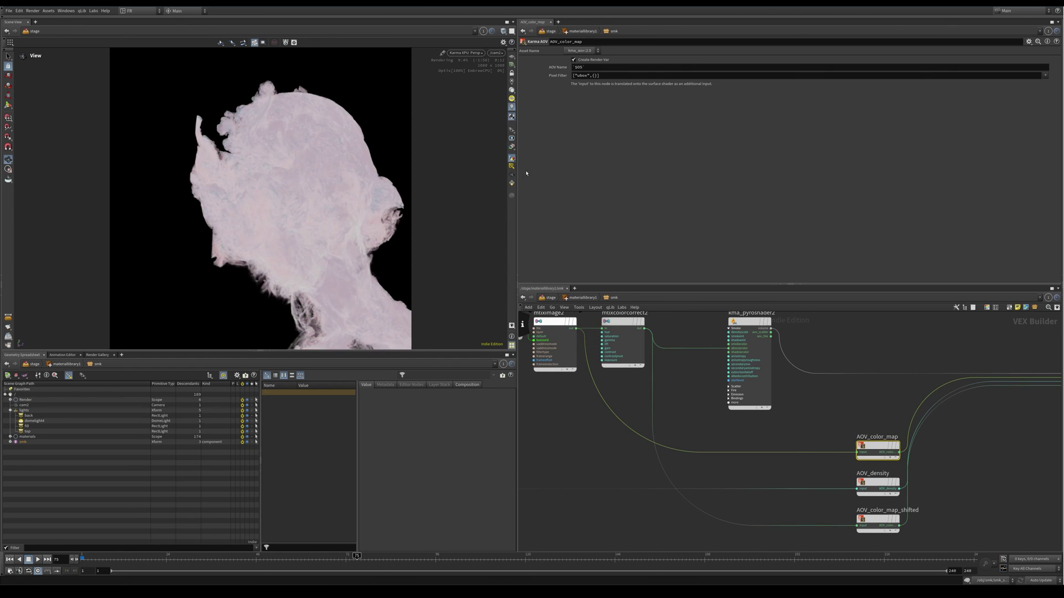
# - Select the AOV_density node and switch the viewport render to the density AOV
pyautogui.moveTo(833, 470); pyautogui.dragTo(755, 437, button='middle')
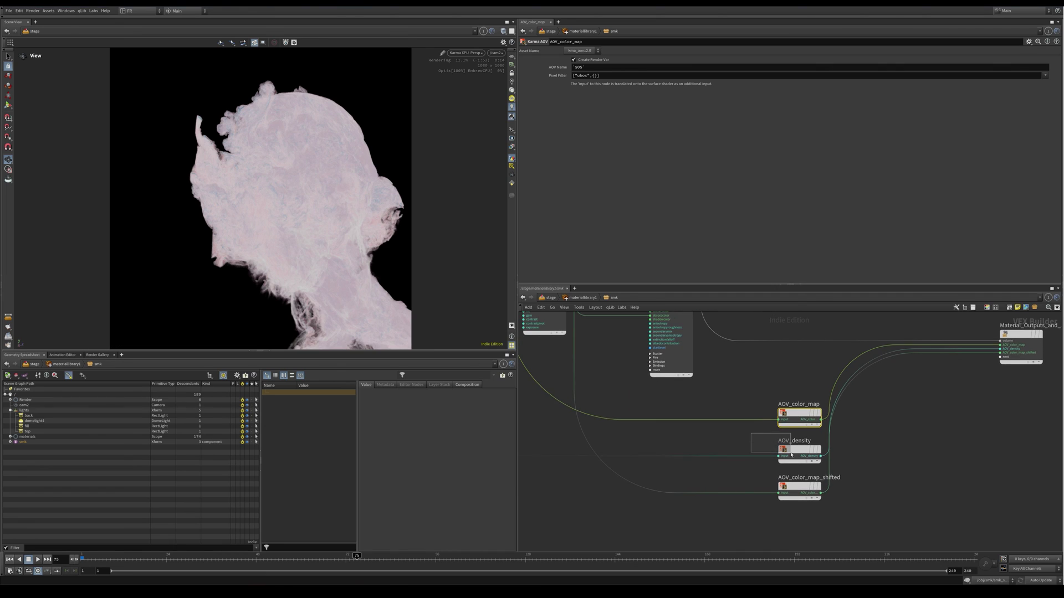
pyautogui.moveTo(791, 454); pyautogui.dragTo(791, 454)
pyautogui.moveTo(787, 452); pyautogui.dragTo(812, 455, button='middle')
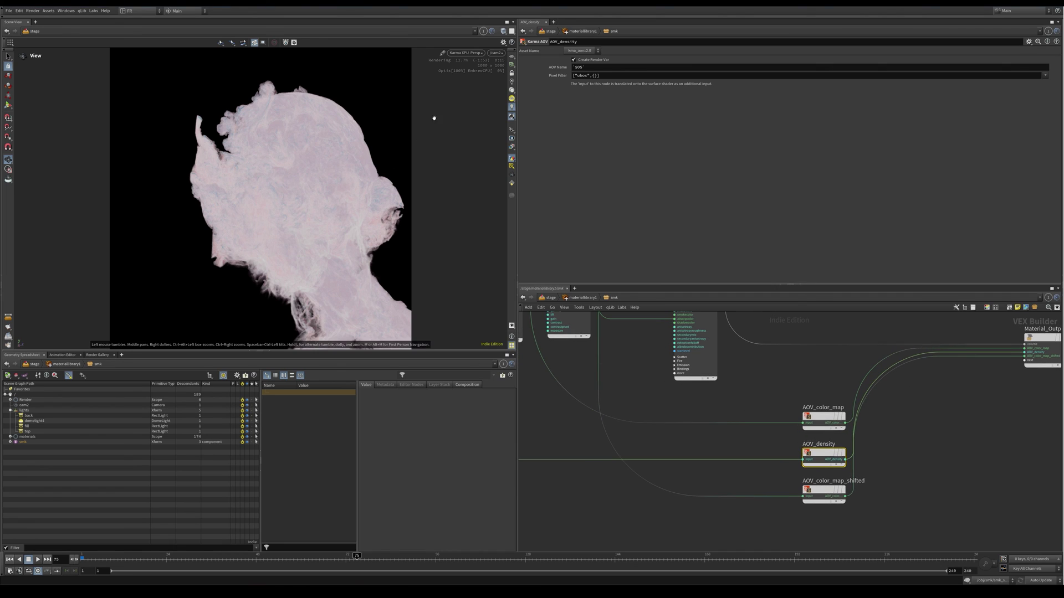
pyautogui.click(511, 148)
pyautogui.click(530, 181)
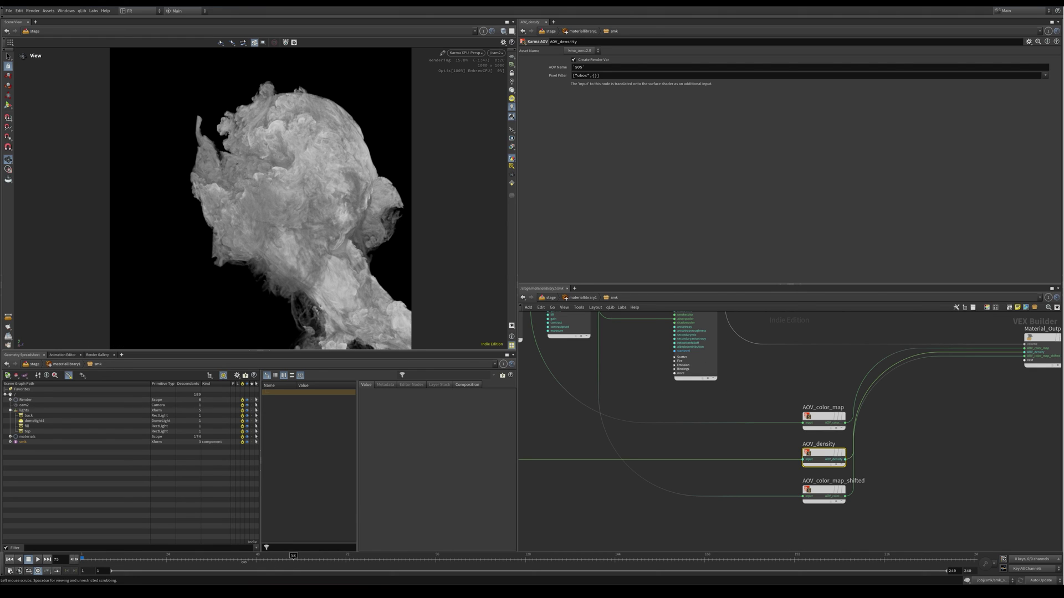
# - Preview the density AOV at several frames along the timeline
pyautogui.click(234, 561)
pyautogui.click(345, 560)
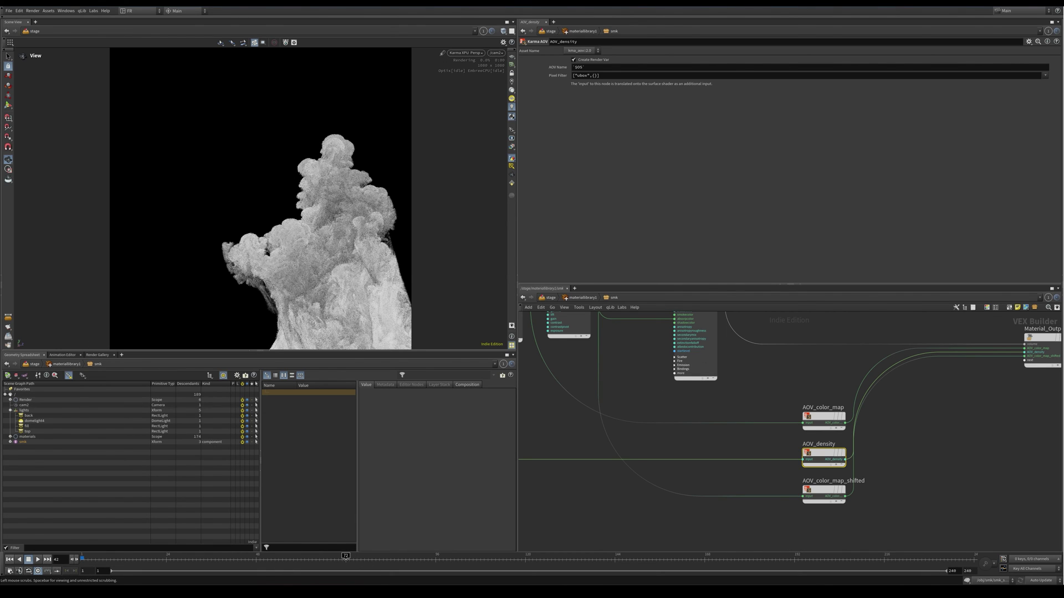
pyautogui.click(345, 556)
# - Select the AOV_color_map_shifted node and switch the viewport render to the shifted color map AOV
pyautogui.moveTo(754, 485); pyautogui.dragTo(845, 517)
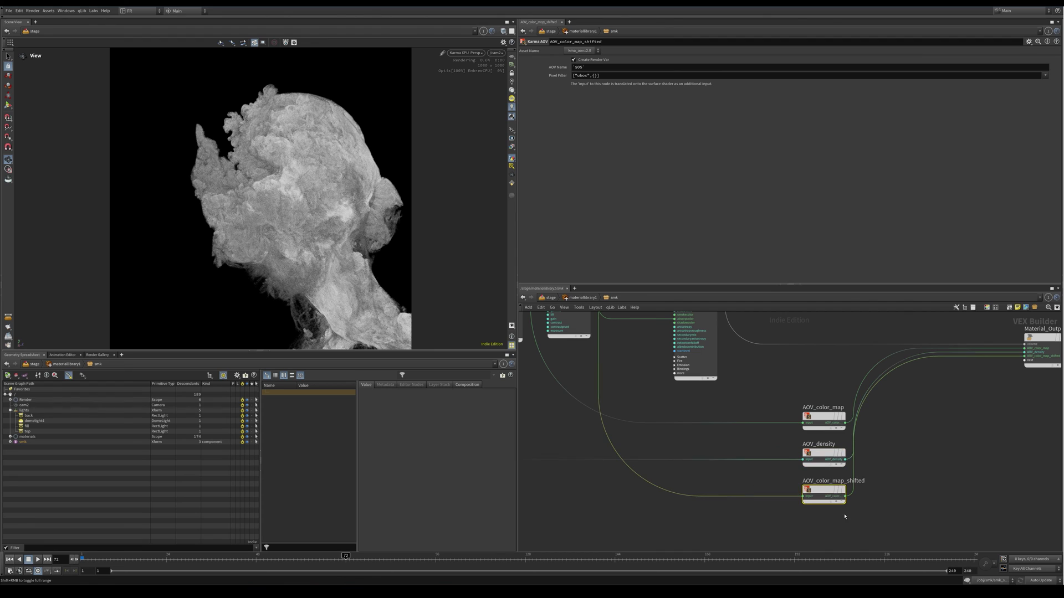
pyautogui.moveTo(672, 411); pyautogui.dragTo(790, 485, button='middle')
pyautogui.moveTo(722, 331); pyautogui.dragTo(689, 407)
pyautogui.moveTo(835, 480); pyautogui.dragTo(707, 373, button='middle')
pyautogui.scroll(-1, 707, 373)
pyautogui.moveTo(792, 453); pyautogui.dragTo(794, 453)
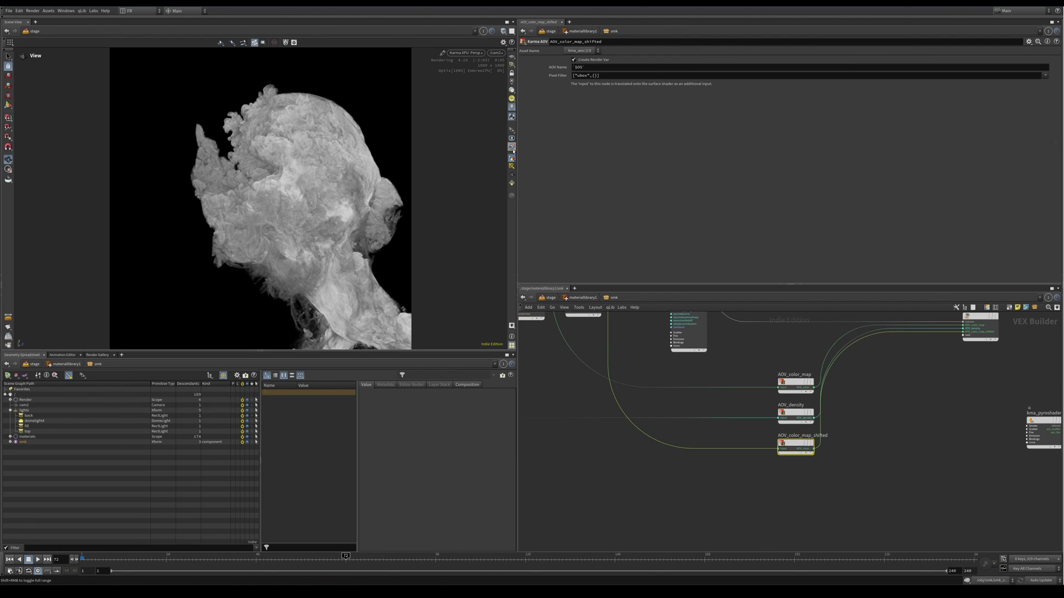
pyautogui.click(512, 147)
pyautogui.click(536, 175)
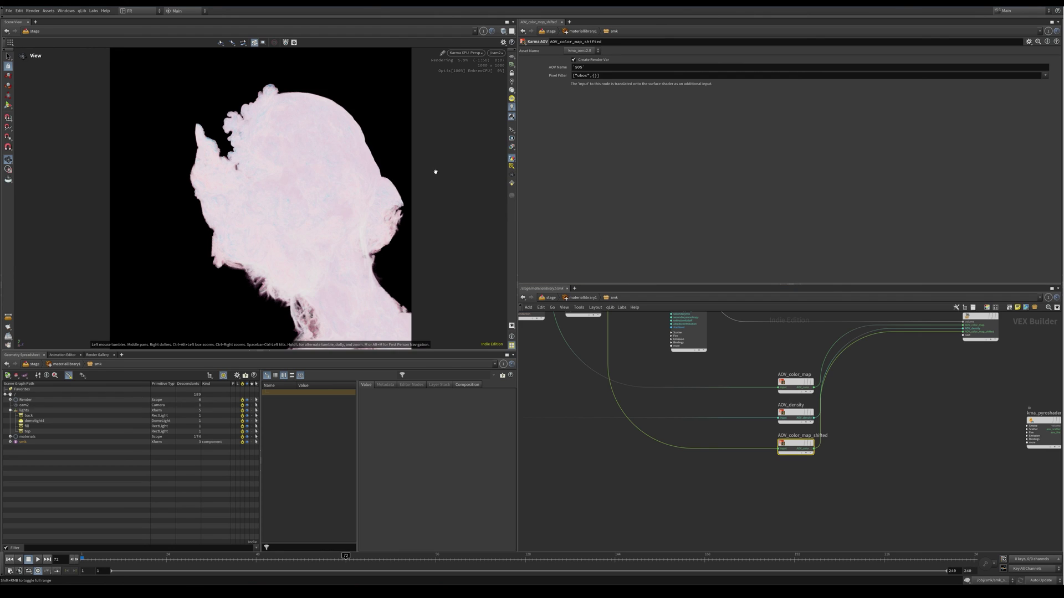
# - Highlight the three AOV nodes together, clear the selection, and review their connections within the whole smoke material network
pyautogui.press('h')
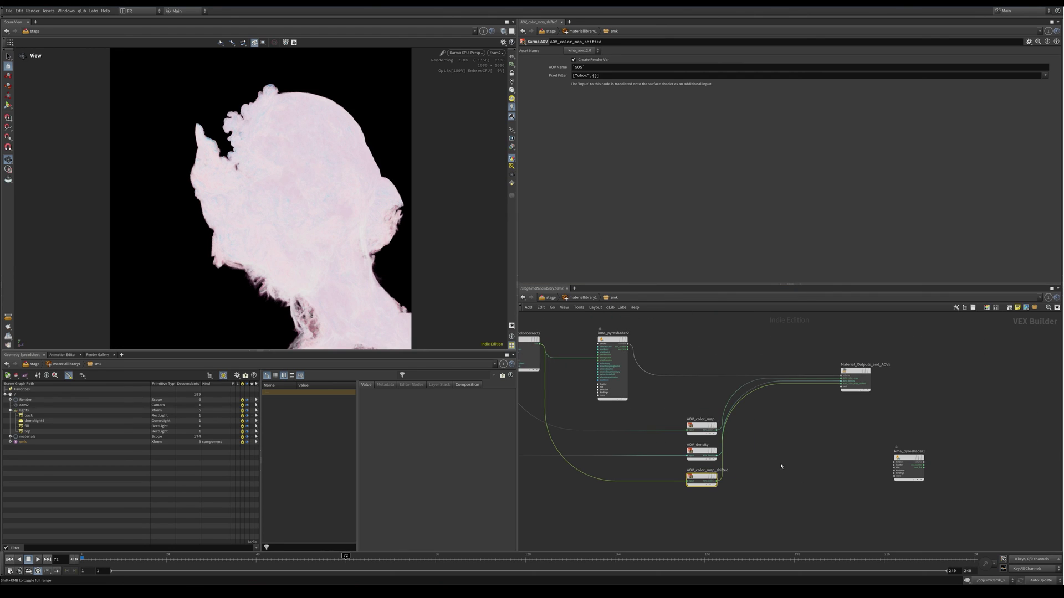
pyautogui.moveTo(782, 514); pyautogui.dragTo(673, 413)
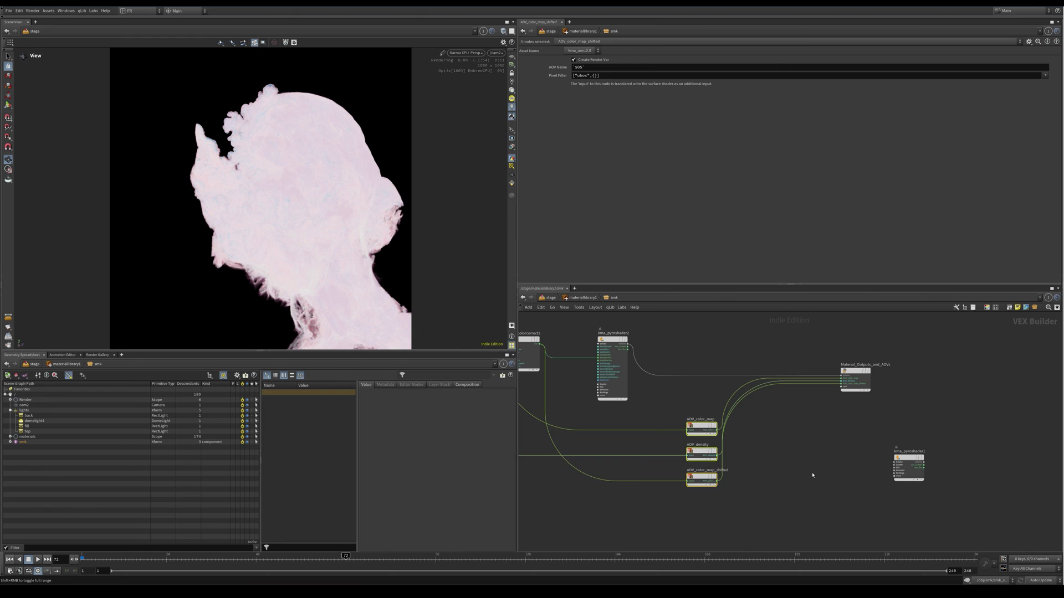
pyautogui.click(812, 475)
pyautogui.moveTo(743, 459); pyautogui.dragTo(801, 454, button='middle')
pyautogui.scroll(-1, 802, 454)
pyautogui.scroll(-2, 803, 457)
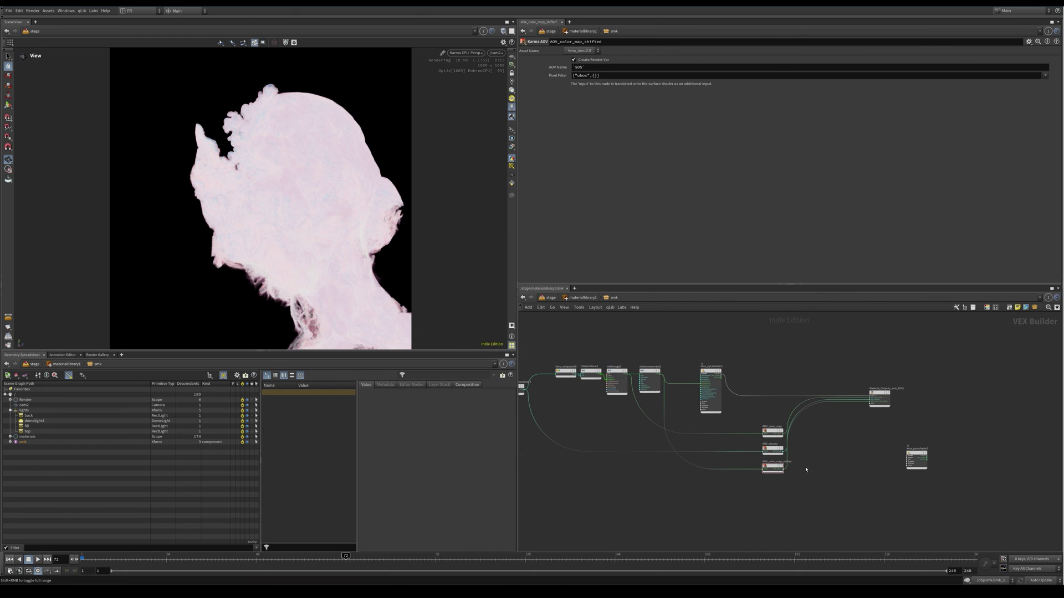
# - Leave the smk material network, look in on the object level, and return to the stage network around materiallibrary1
pyautogui.press('u')
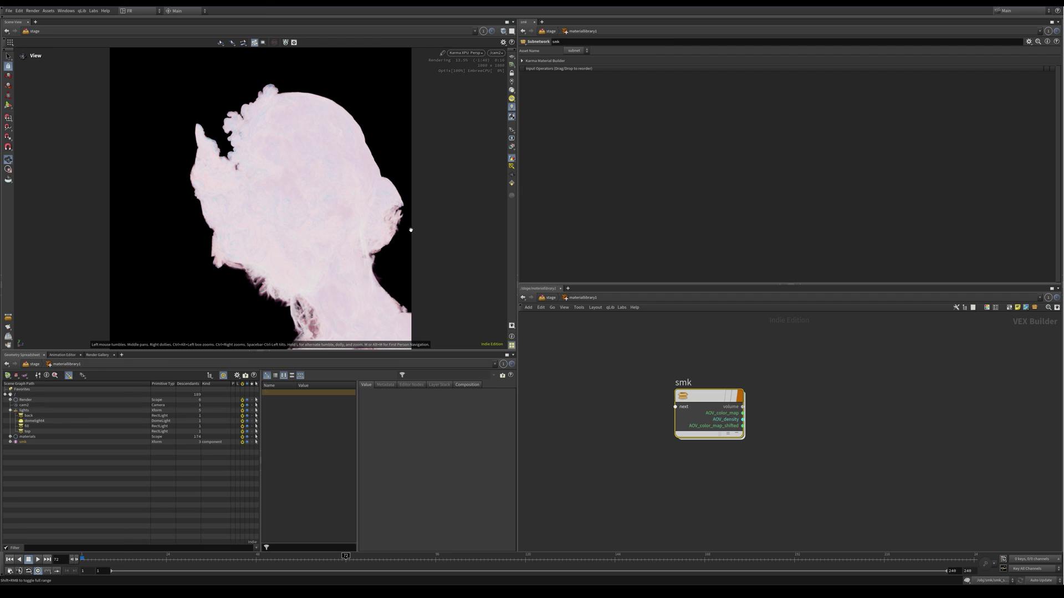
pyautogui.press('n')
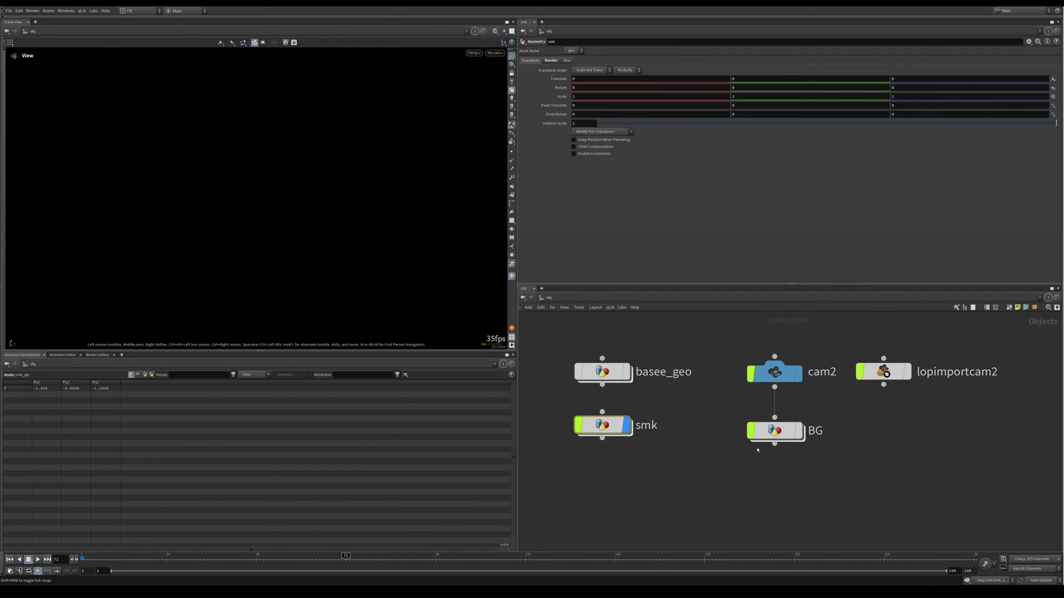
pyautogui.moveTo(598, 460); pyautogui.dragTo(676, 470, button='middle')
pyautogui.scroll(-3, 670, 460)
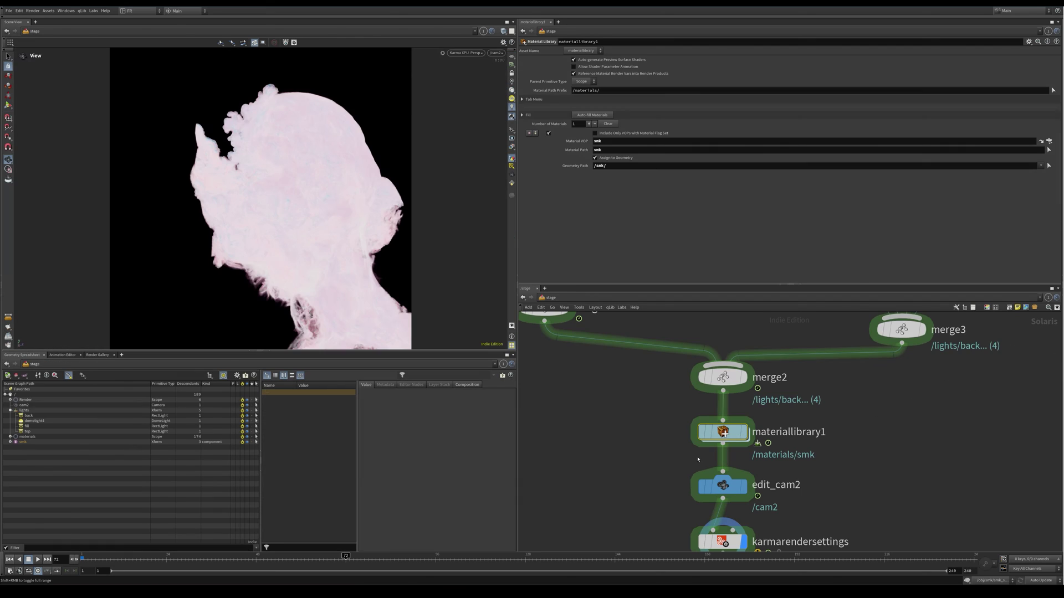